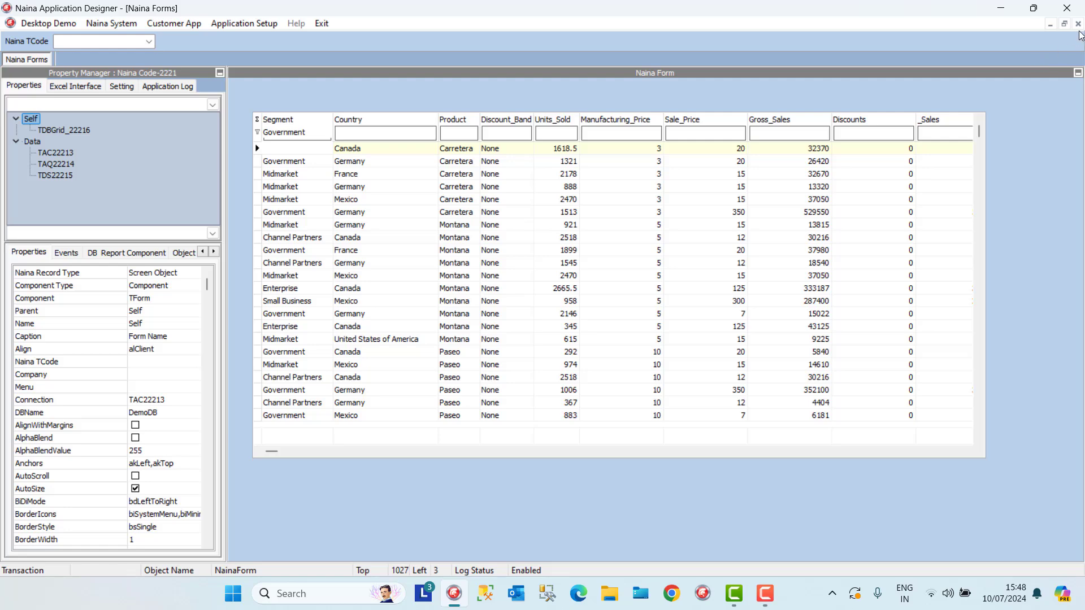
# Close the current form, reopen the Naina Forms designer and create a new blank desktop form
pyautogui.click(1077, 24)
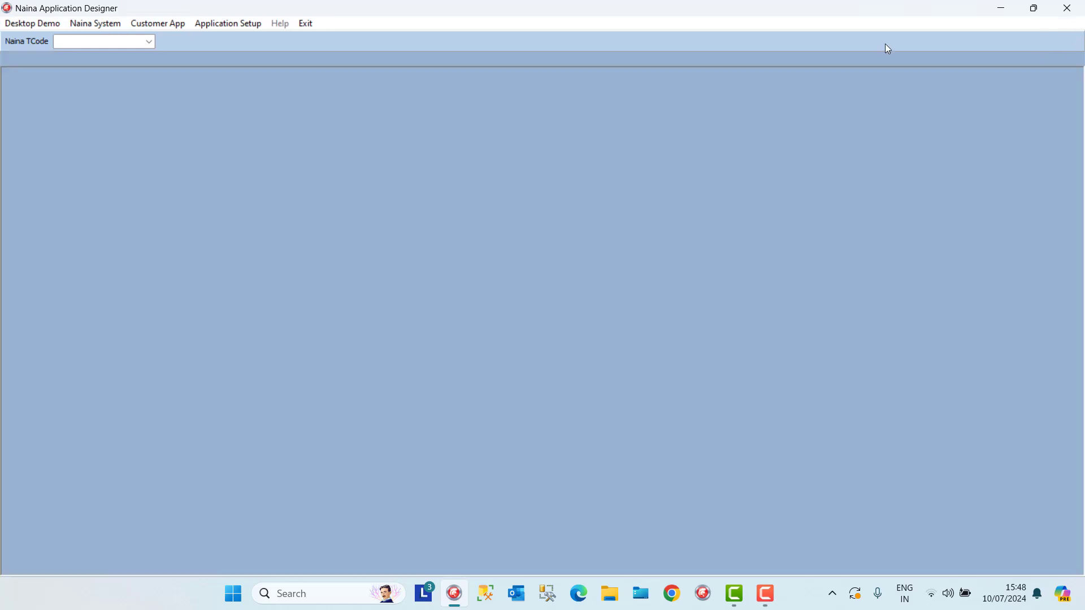
pyautogui.click(225, 23)
pyautogui.click(238, 71)
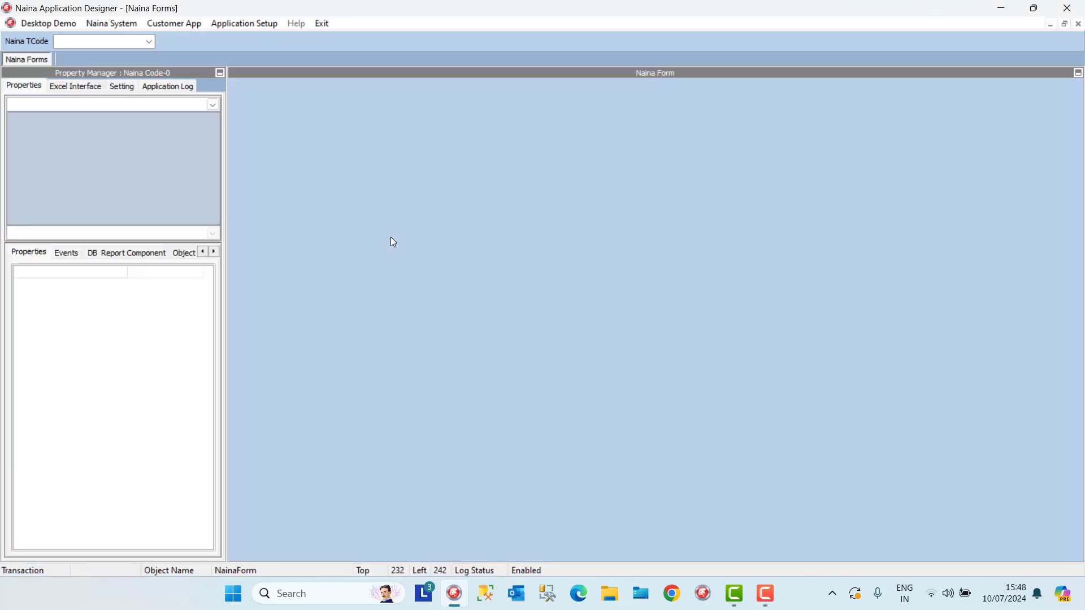
pyautogui.rightClick(232, 97)
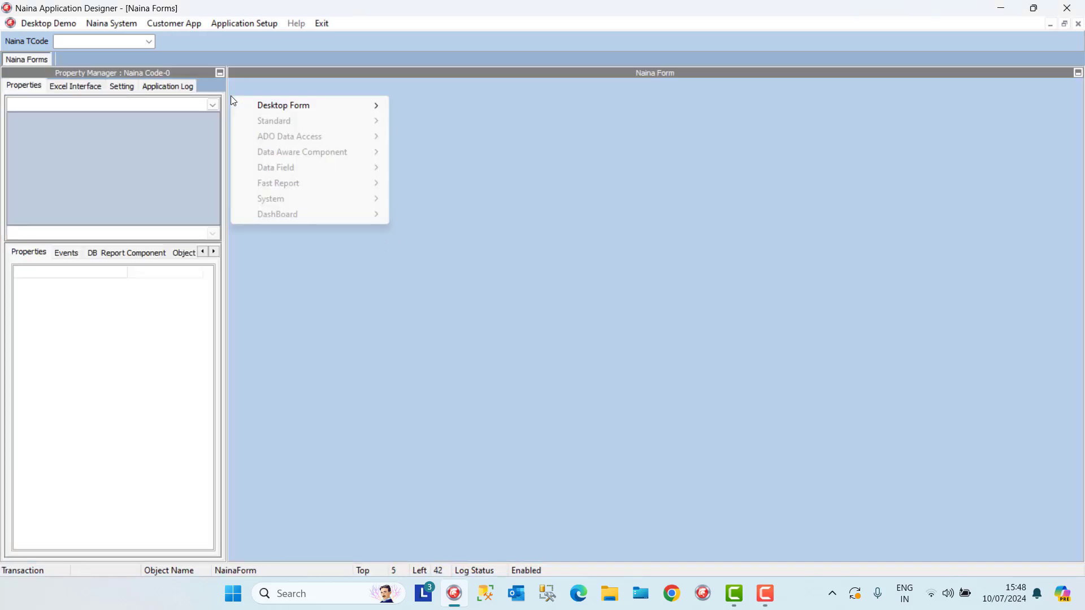
pyautogui.moveTo(381, 111)
pyautogui.click(421, 107)
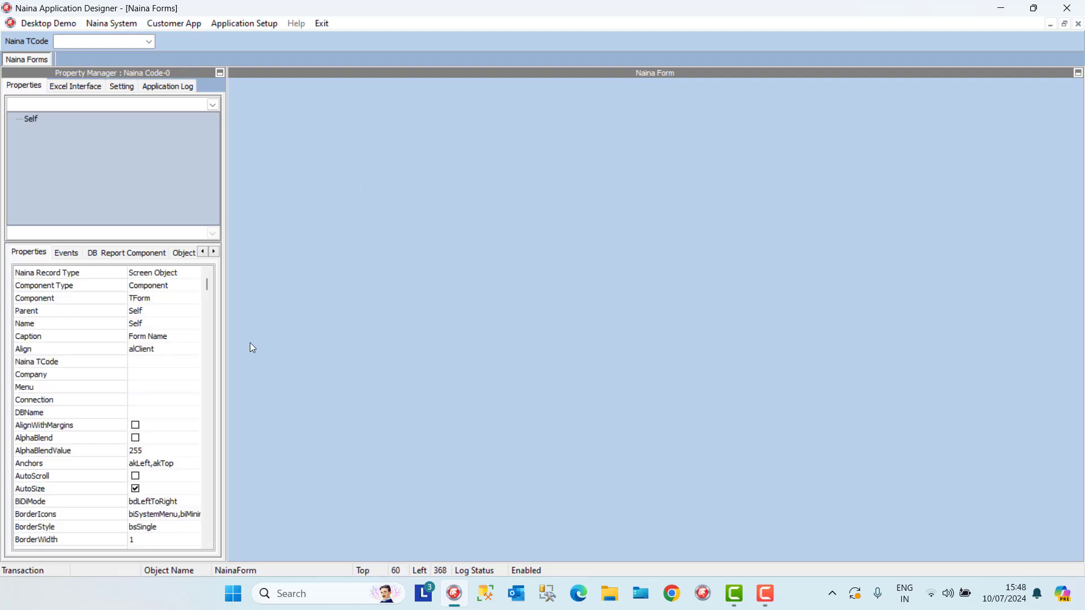
# Set the new form's caption to "Form created By Excel Sheet"
pyautogui.click(174, 339)
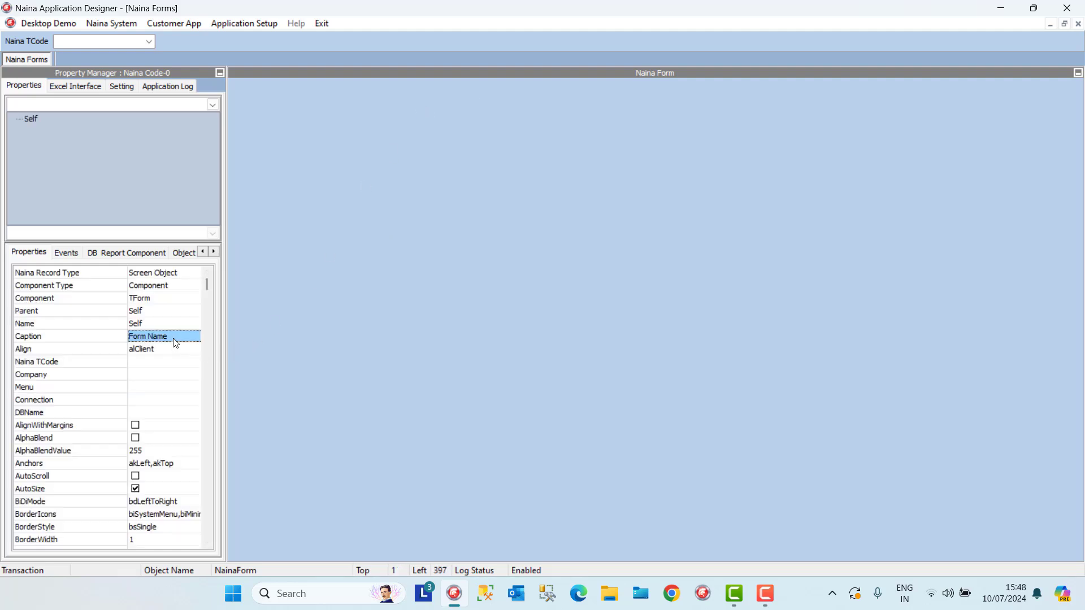
pyautogui.write('E')
pyautogui.press('BackSpace')
pyautogui.write('Form create')
pyautogui.write('d By E')
pyautogui.write('xcel Sheet')
# Assign the form to the company Naina Designer and the menu YoiuTube Demo
pyautogui.click(175, 374)
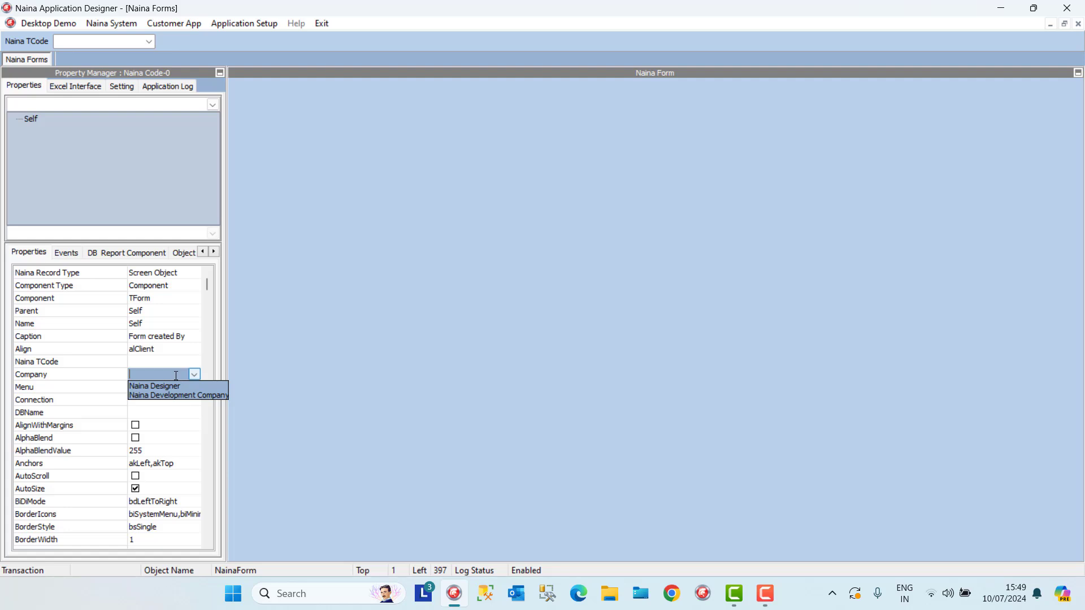
pyautogui.click(175, 386)
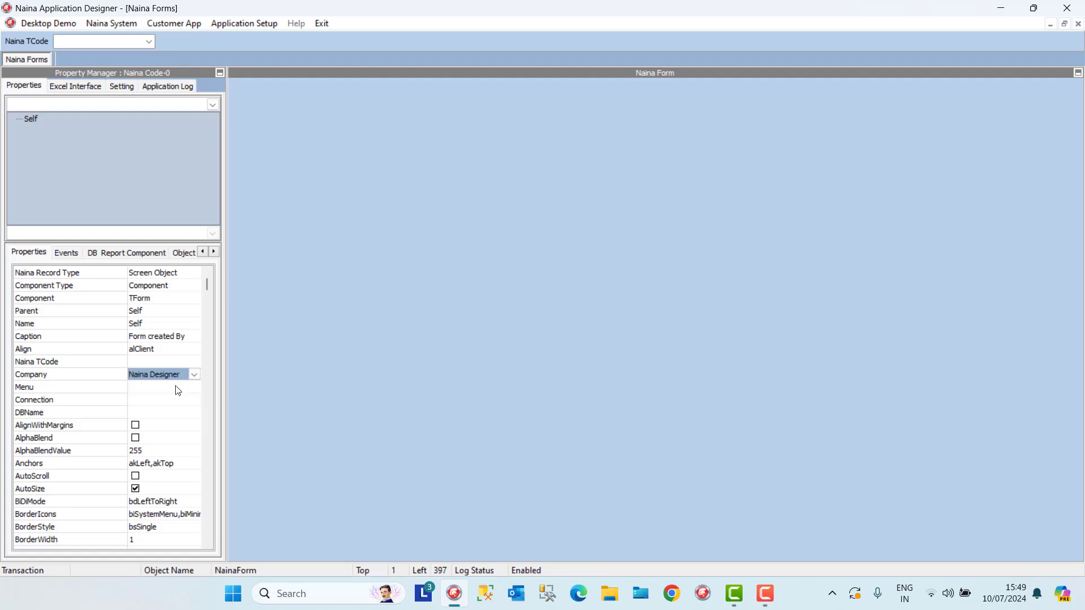
pyautogui.click(175, 386)
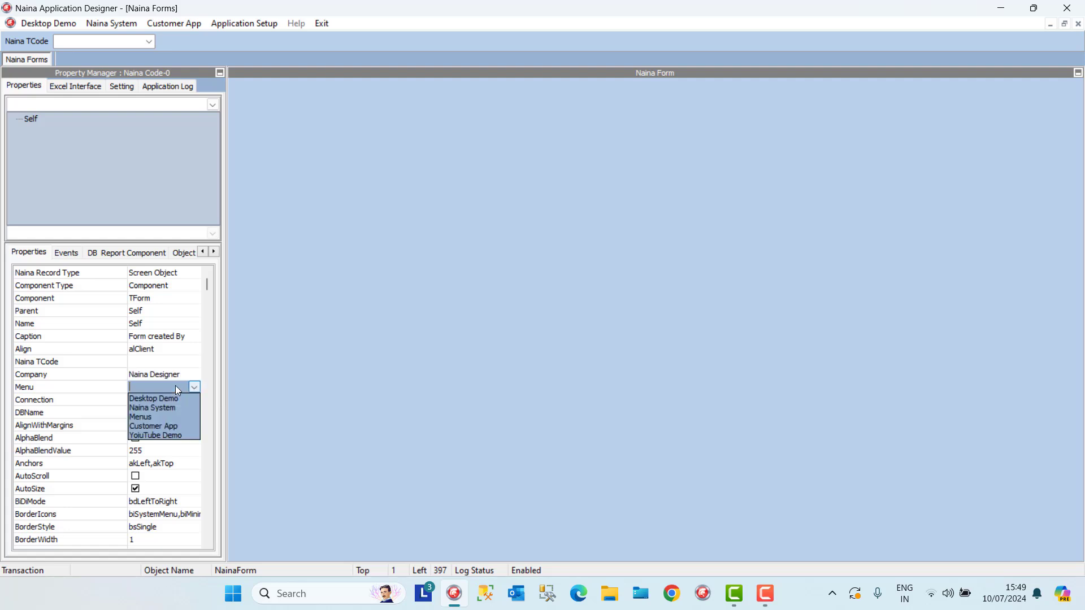
pyautogui.click(178, 436)
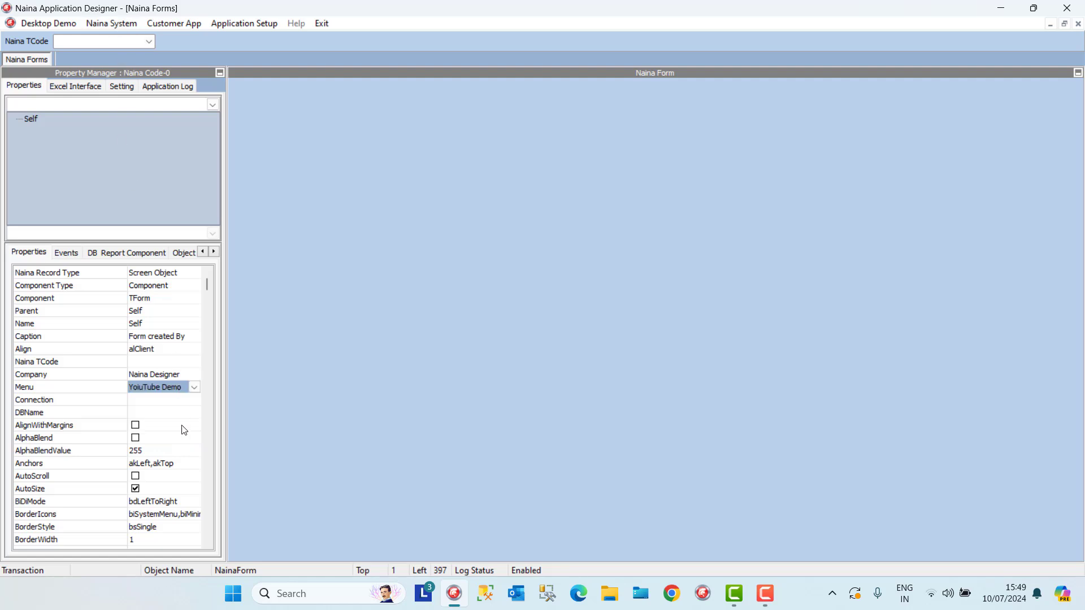
# In the Excel settings, choose the SQL SEVER 2019 data connection and the DemoDB database, and update the form with them
pyautogui.click(162, 401)
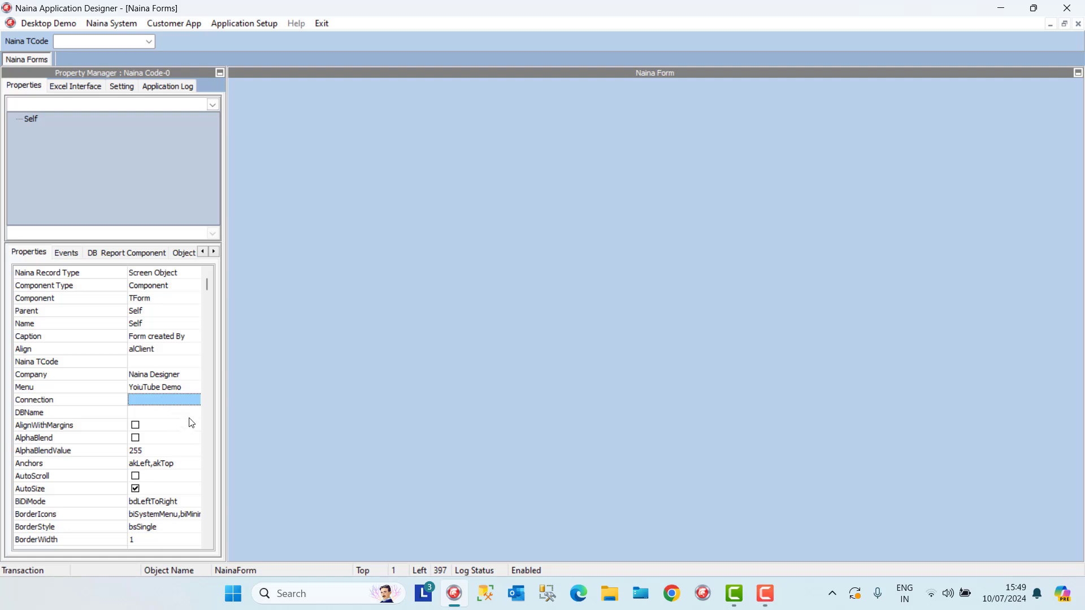
pyautogui.click(125, 88)
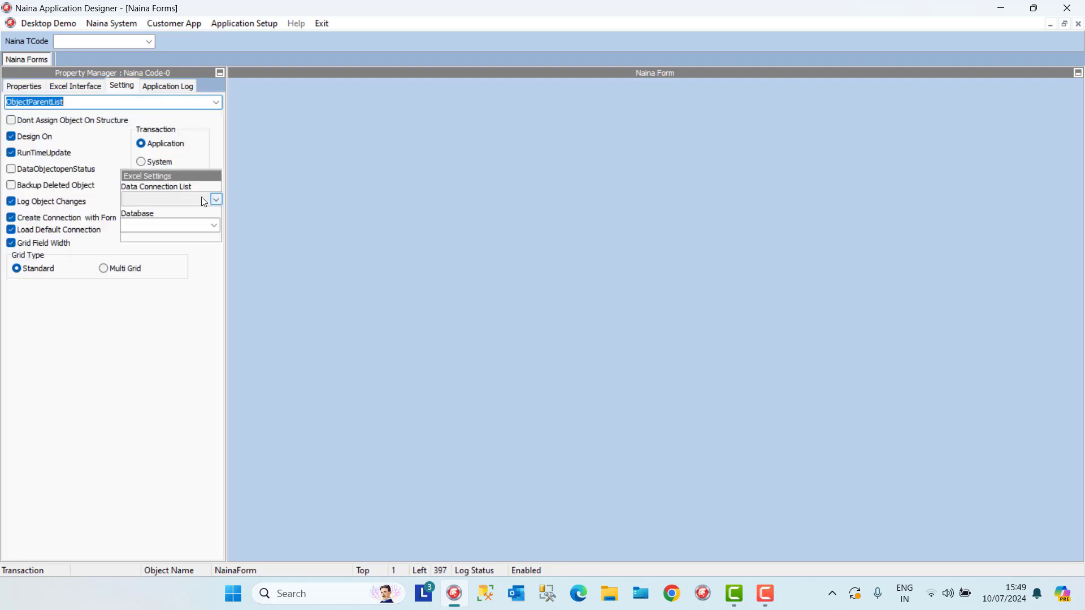
pyautogui.click(217, 199)
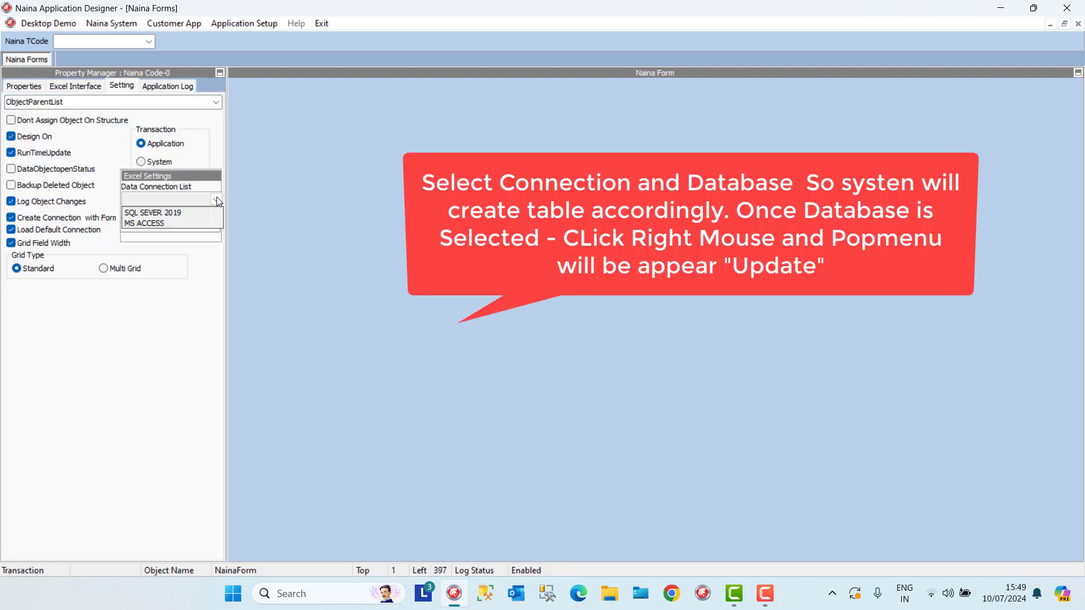
pyautogui.click(190, 213)
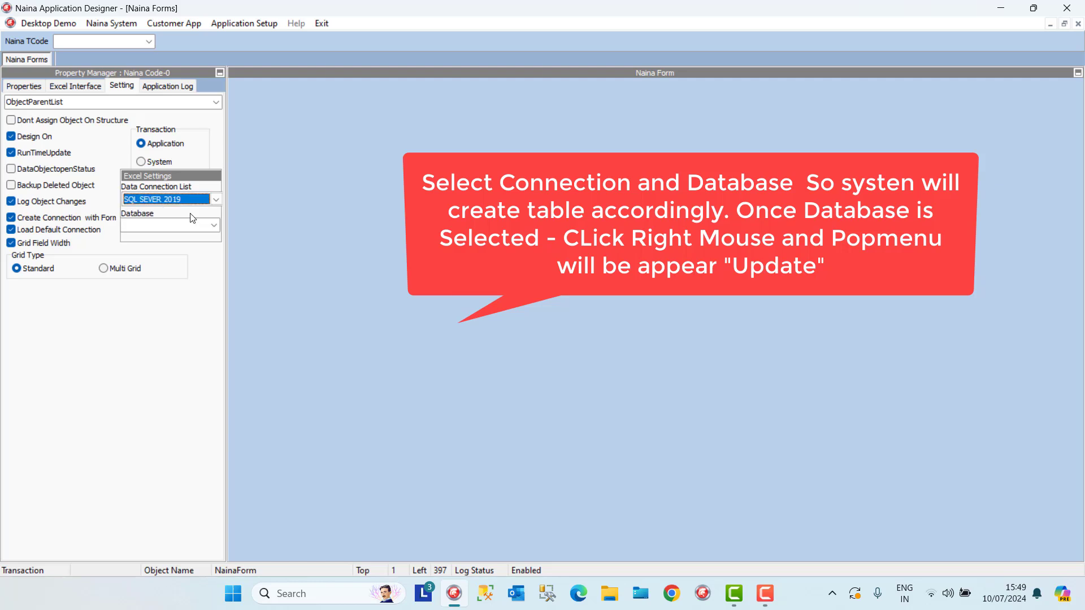
pyautogui.click(215, 228)
pyautogui.moveTo(252, 249); pyautogui.dragTo(252, 292)
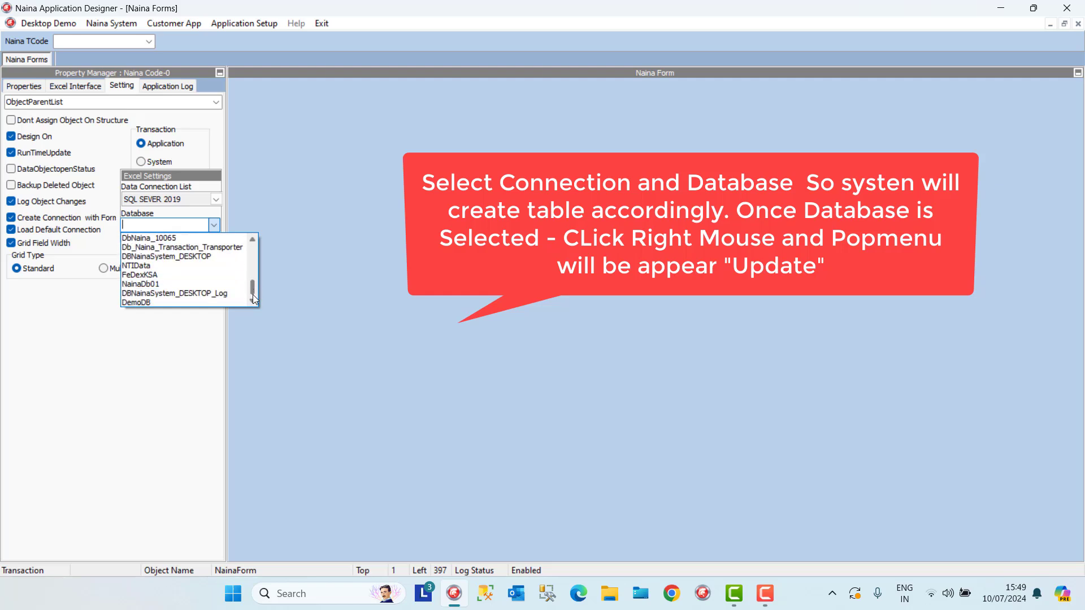
pyautogui.click(151, 305)
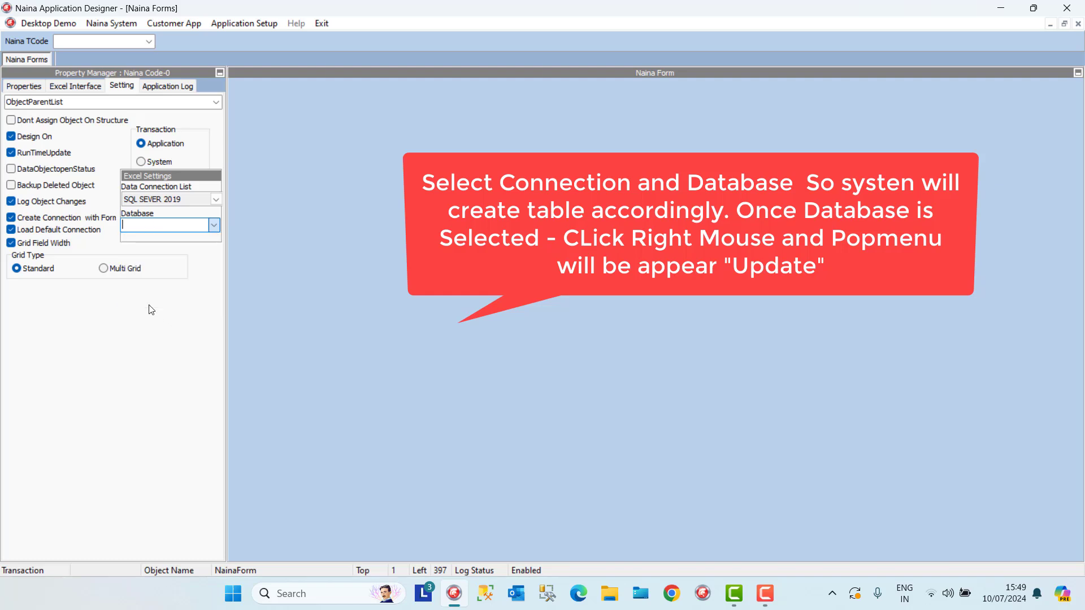
pyautogui.rightClick(162, 221)
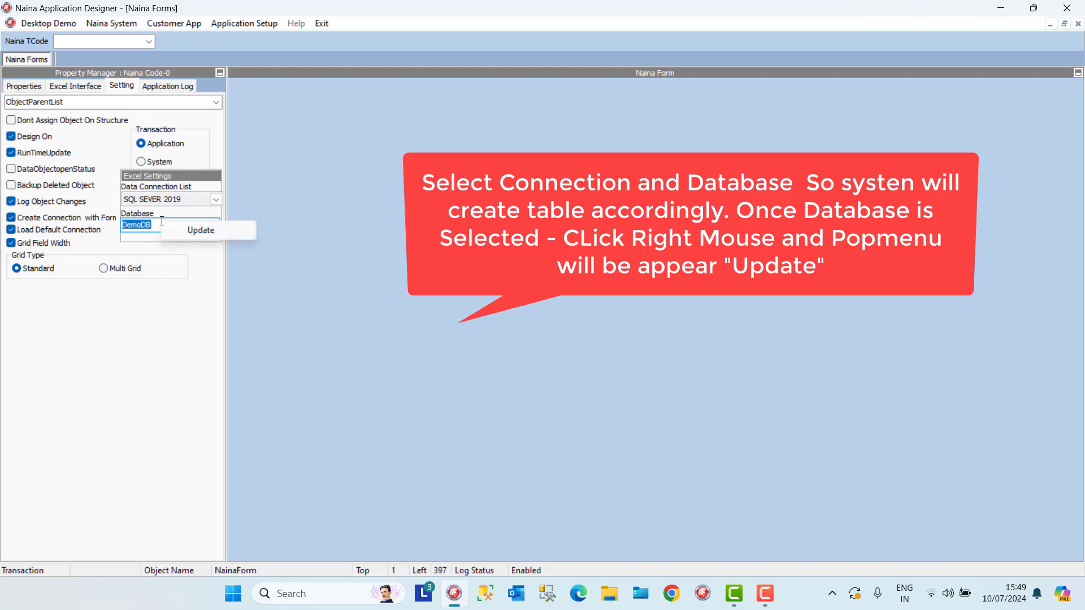
pyautogui.click(196, 231)
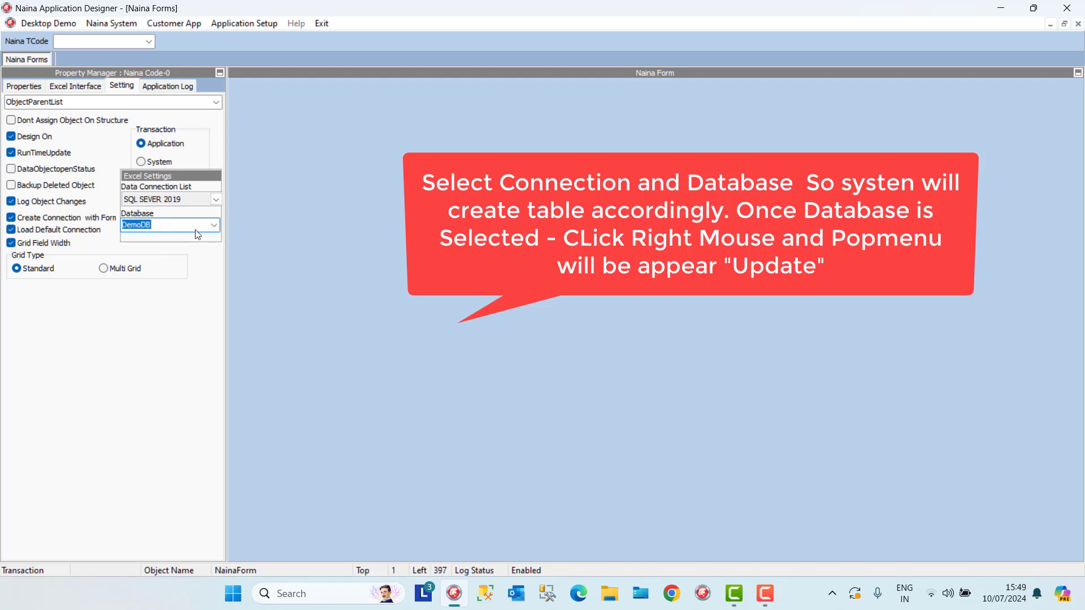
# Turn on Connected for the data connection listed under Data, and reselect the form to review its connection and database properties
pyautogui.click(25, 87)
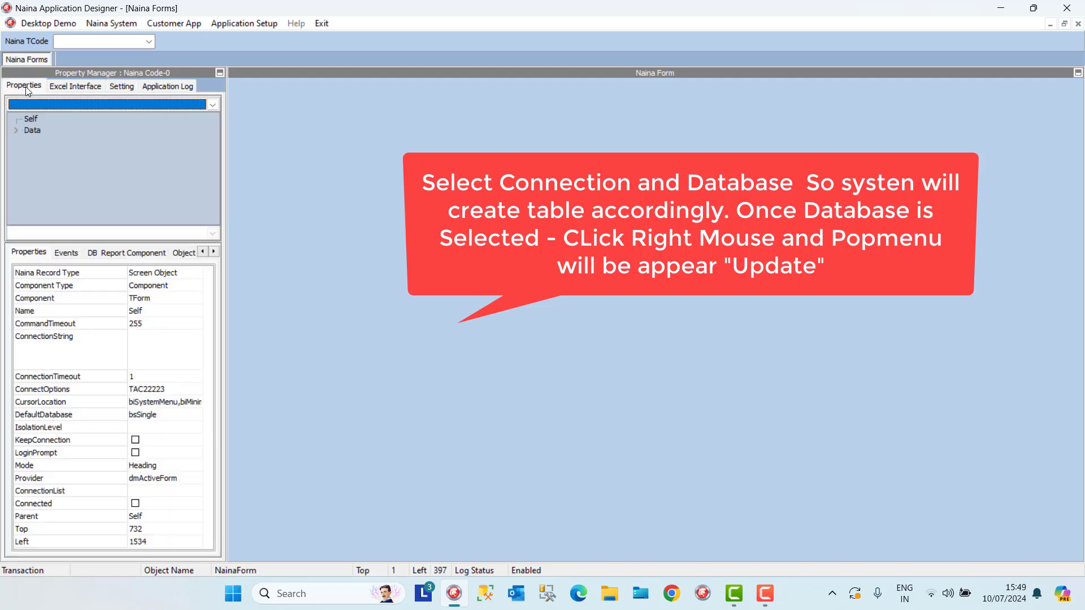
pyautogui.click(15, 129)
pyautogui.click(52, 142)
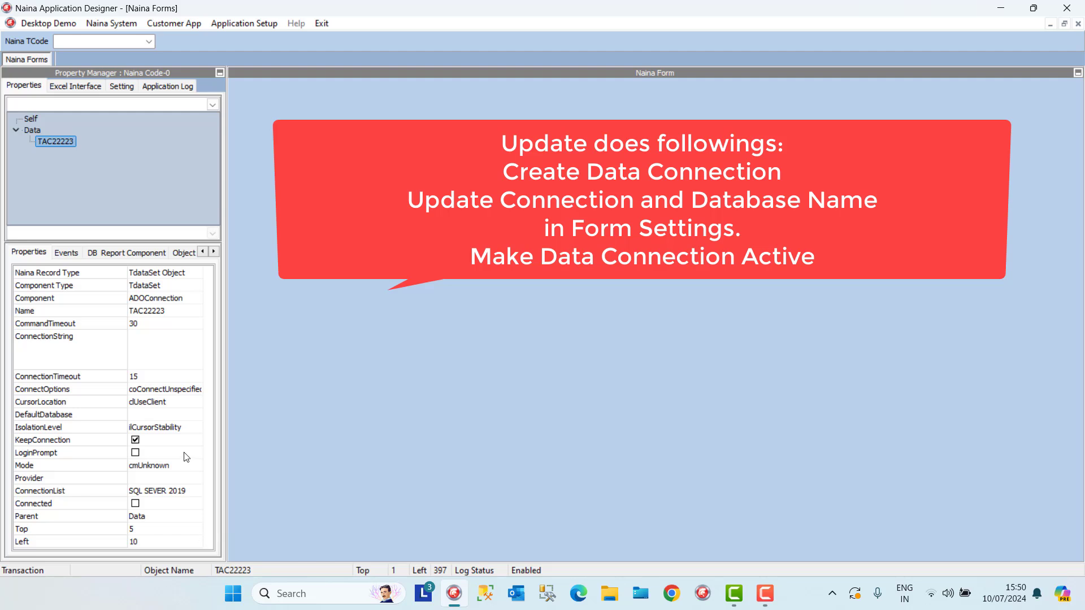
pyautogui.click(135, 503)
pyautogui.click(151, 516)
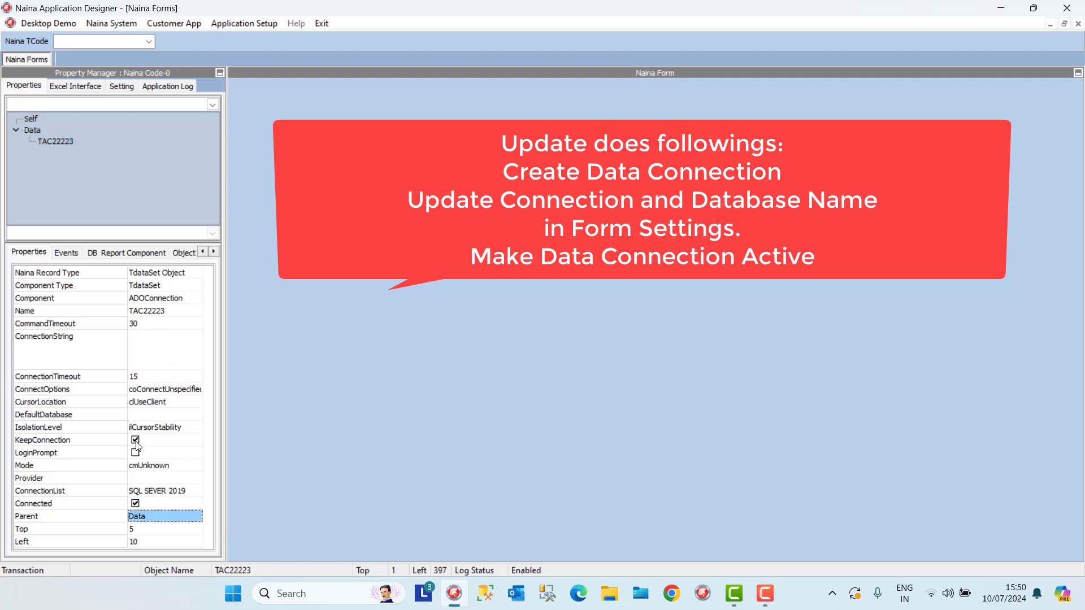
pyautogui.click(31, 118)
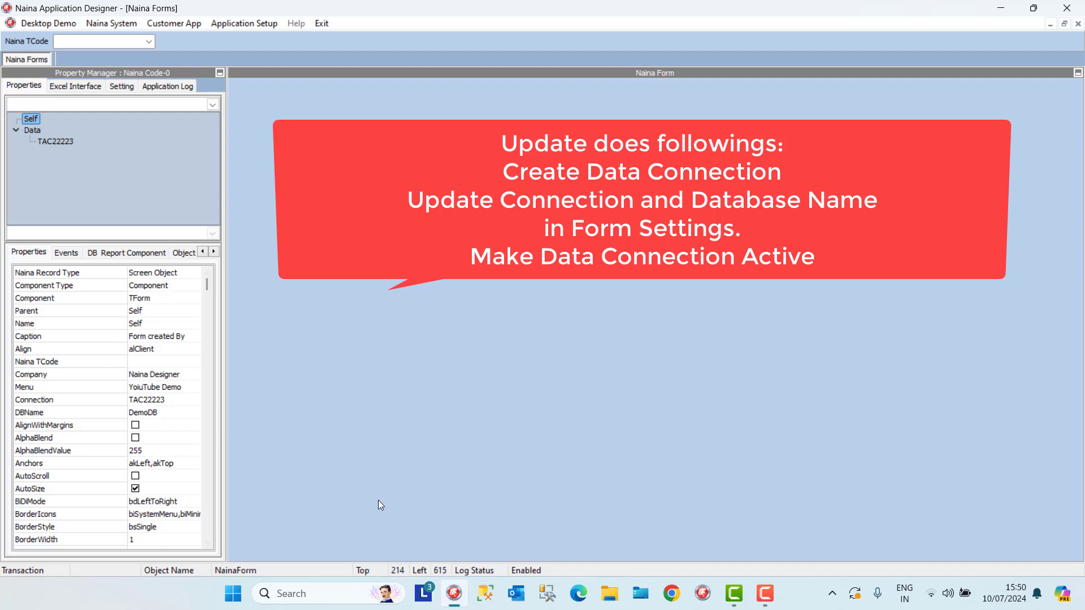
# Switch to File Explorer and open the Excel 97-2003 workbook FinancialSample from the D:\Naina\Excel folder
pyautogui.click(611, 602)
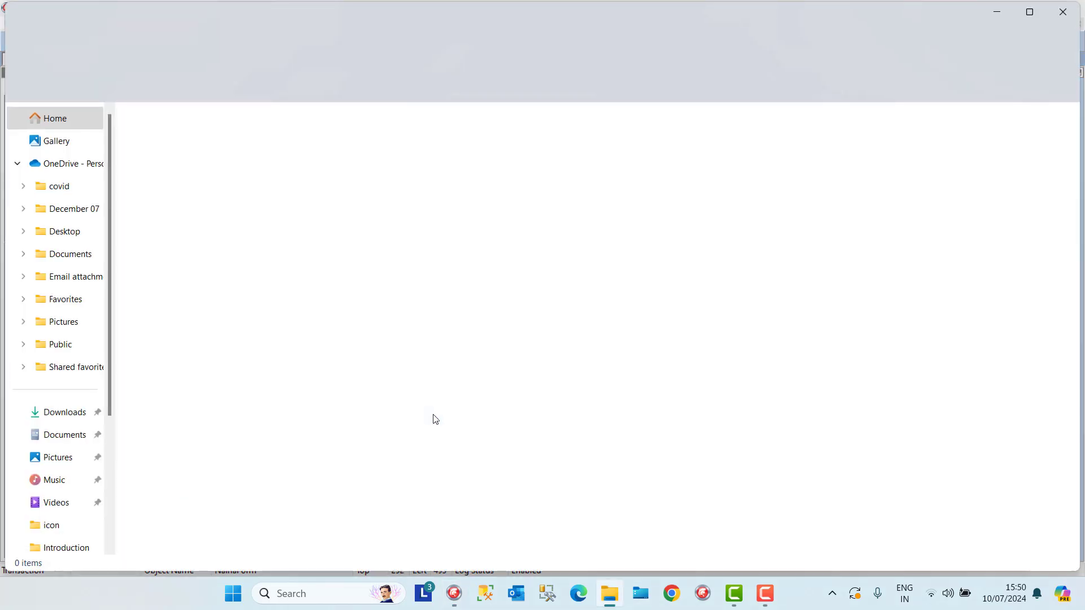
pyautogui.scroll(-3, 106, 530)
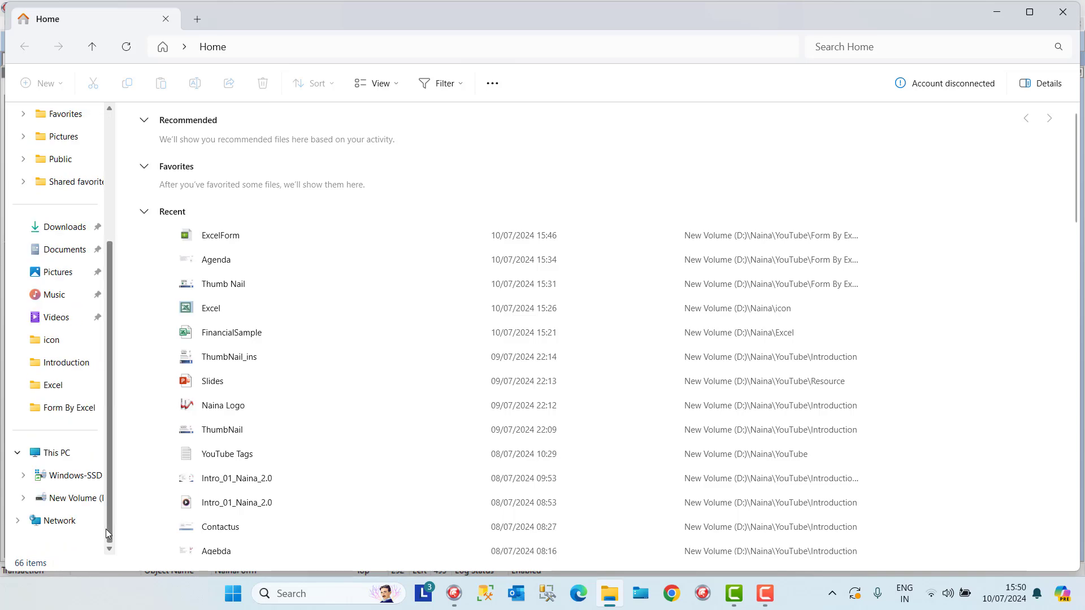
pyautogui.click(76, 498)
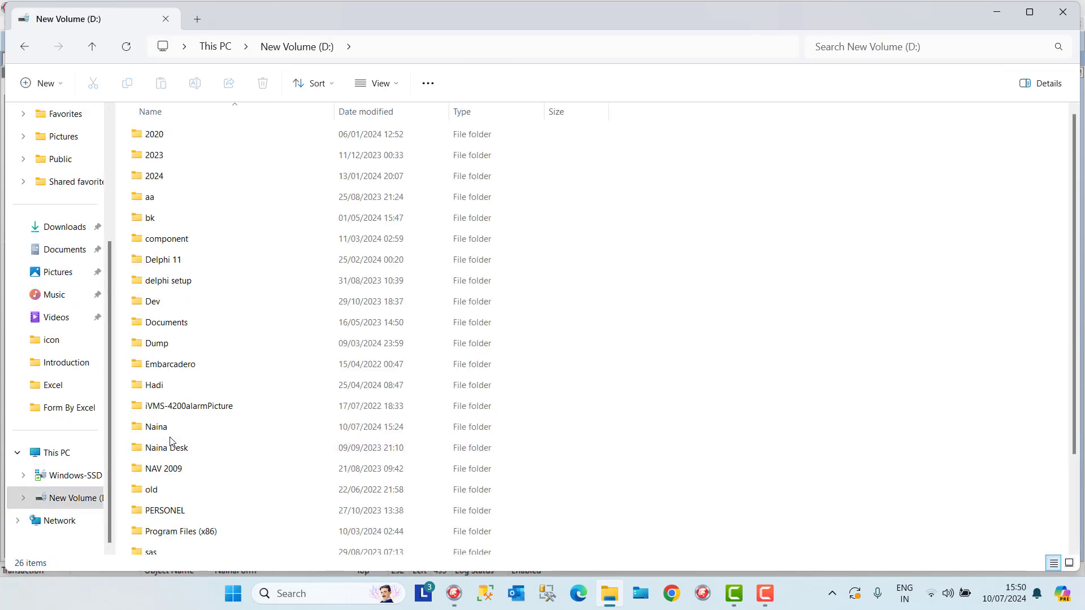
pyautogui.click(169, 435)
pyautogui.doubleClick(170, 435)
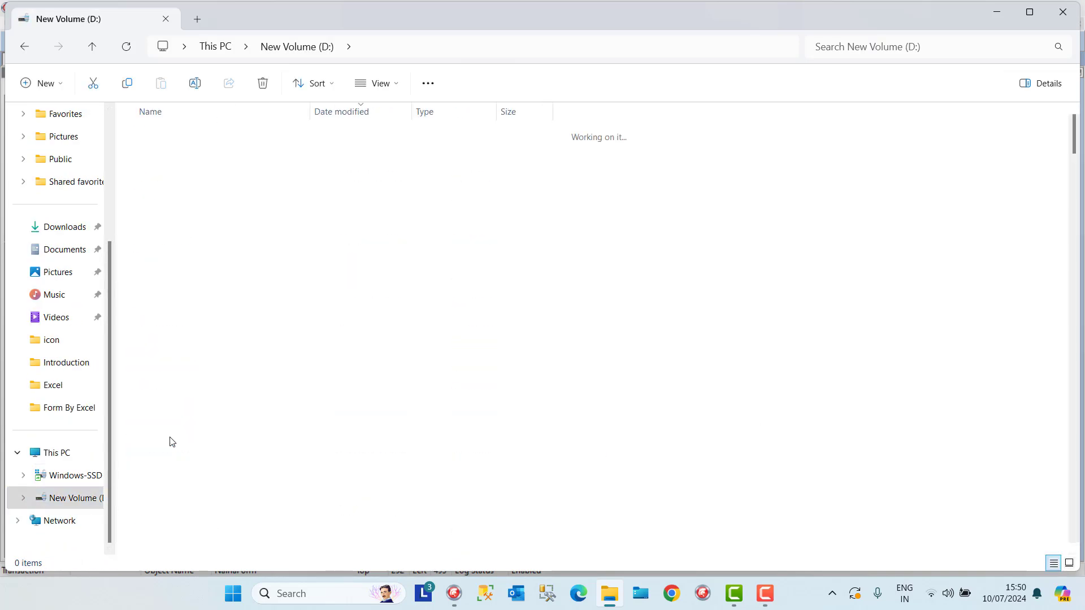
pyautogui.press('e')
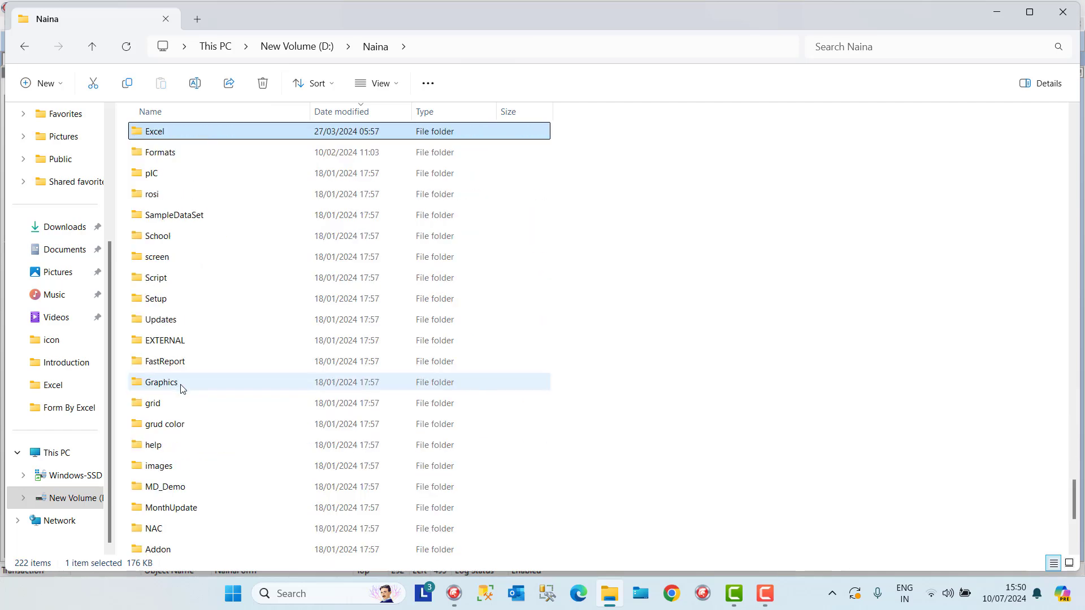
pyautogui.press('Return')
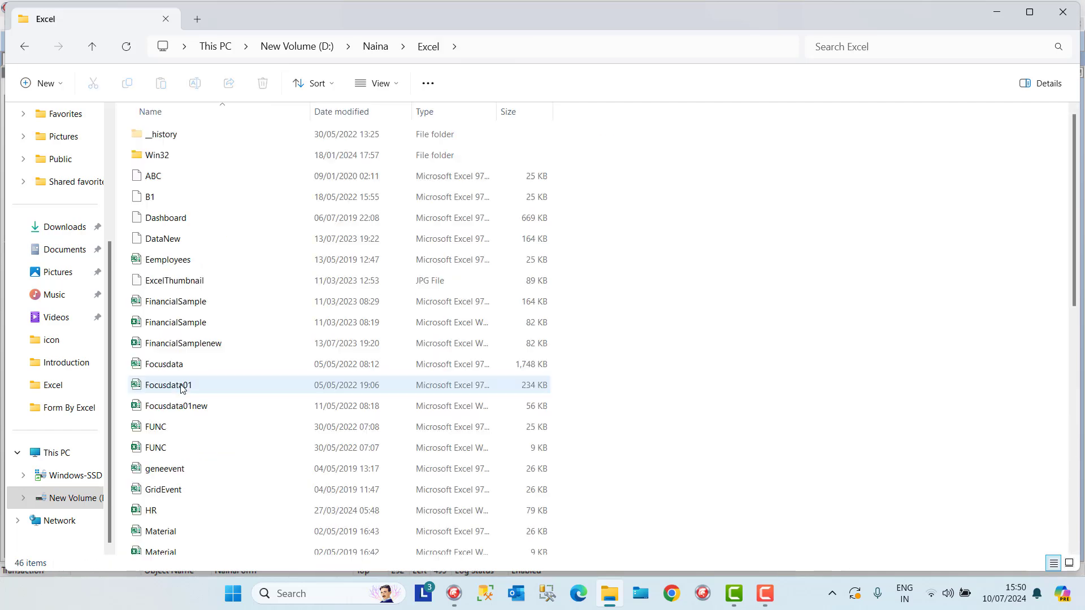
pyautogui.click(193, 305)
pyautogui.doubleClick(194, 305)
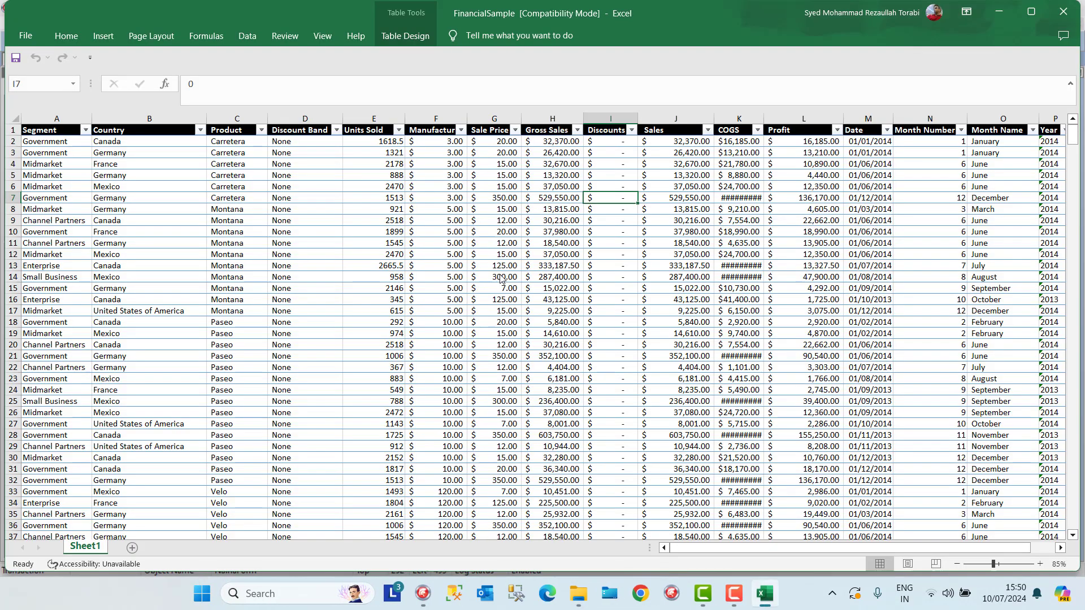
# Examine the column headings in row 1 of Sheet1, from Segment through Year, and the first data row beneath them
pyautogui.click(355, 252)
pyautogui.press('Left')
pyautogui.press('Home')
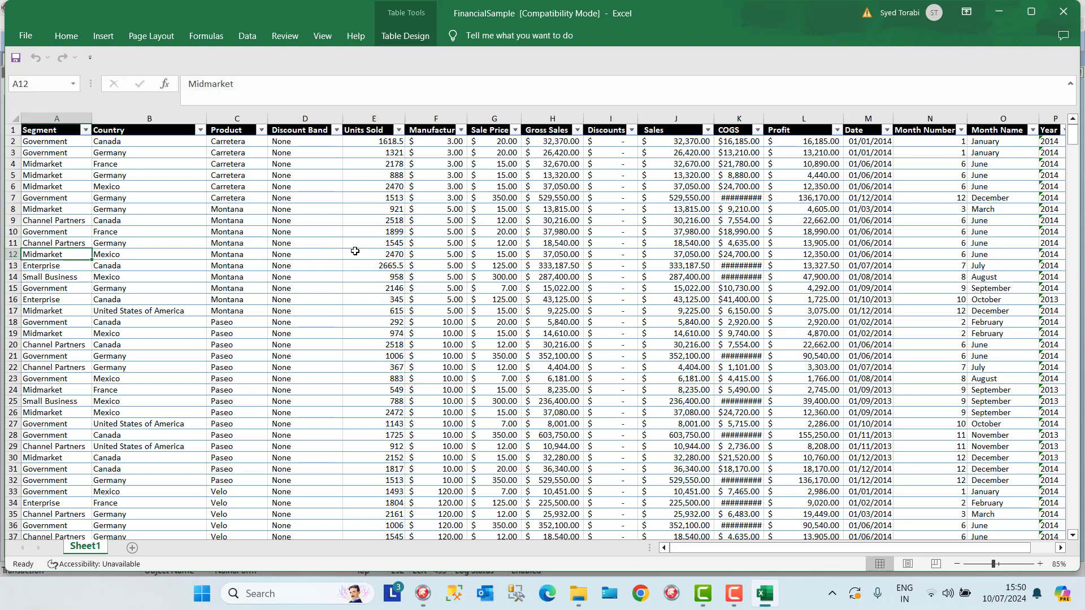
pyautogui.press('Up')
pyautogui.press('Up')
pyautogui.press('Up')
pyautogui.press('Up')
pyautogui.press('Up')
pyautogui.press('Up')
pyautogui.press('Up')
pyautogui.press('Up')
pyautogui.press('Up')
pyautogui.press('Up')
pyautogui.press('Up')
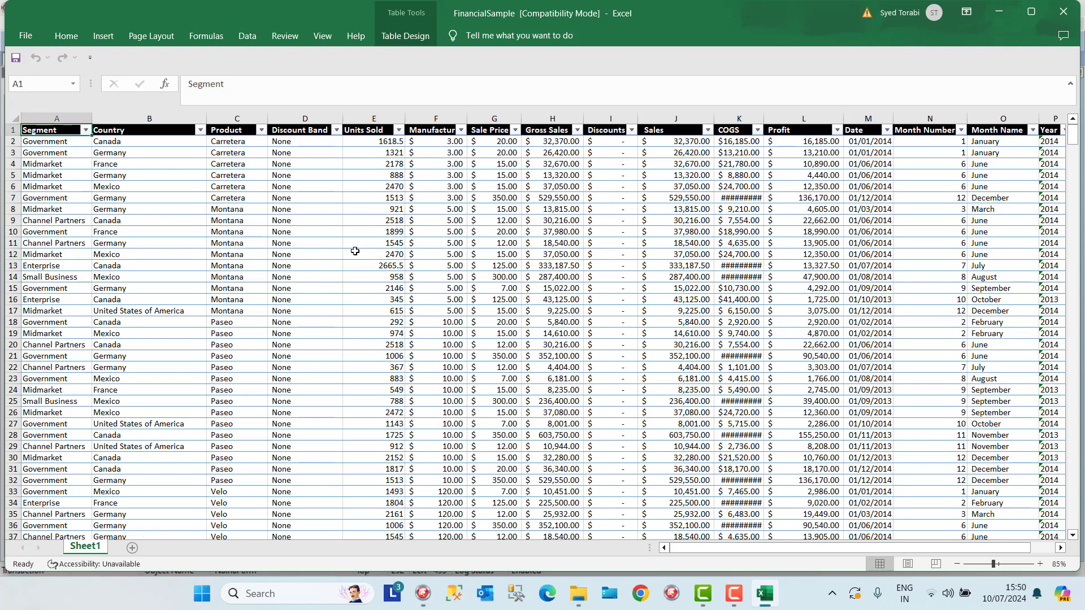
pyautogui.press('Right')
pyautogui.press('Right')
pyautogui.press('Right')
pyautogui.press('Right')
pyautogui.press('Right')
pyautogui.press('Right')
pyautogui.press('Right')
pyautogui.press('Right')
pyautogui.press('Right')
pyautogui.press('Right')
pyautogui.press('Right')
pyautogui.press('Right')
pyautogui.press('Right')
pyautogui.press('Right')
pyautogui.press('Right')
pyautogui.press('Right')
pyautogui.press('Right')
pyautogui.press('Right')
pyautogui.press('Right')
pyautogui.press('Right')
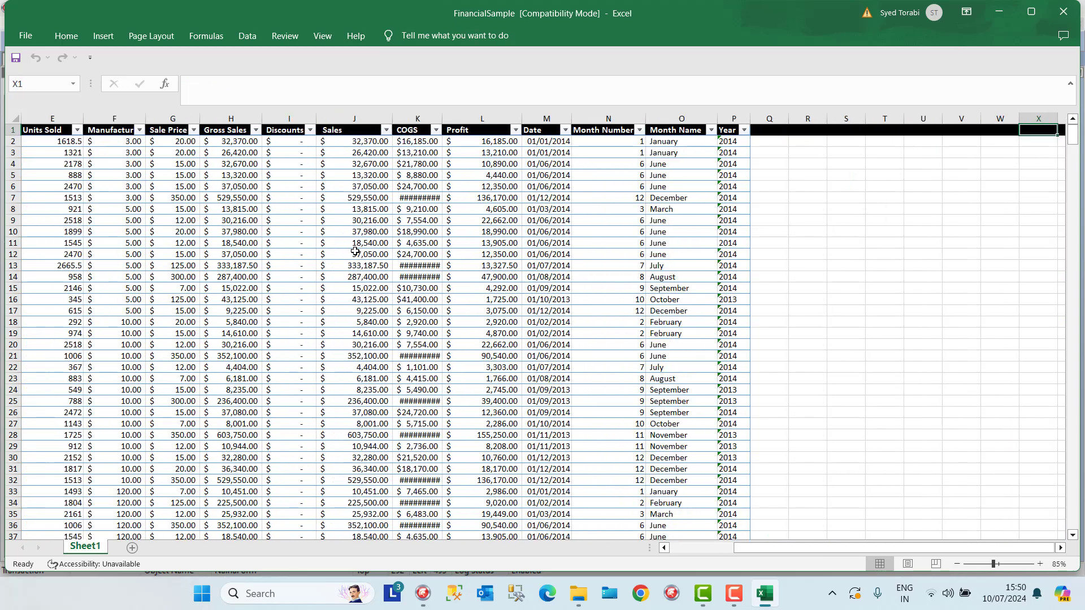
pyautogui.press('Left')
pyautogui.press('Left')
pyautogui.press('Left')
pyautogui.press('Left')
pyautogui.press('Left')
pyautogui.press('Left')
pyautogui.press('Left')
pyautogui.press('Left')
pyautogui.press('Left')
pyautogui.press('Left')
pyautogui.press('Left')
pyautogui.press('Left')
pyautogui.press('Left')
pyautogui.press('Left')
pyautogui.press('Left')
pyautogui.press('Left')
pyautogui.press('Left')
pyautogui.press('Left')
pyautogui.press('Left')
pyautogui.press('Left')
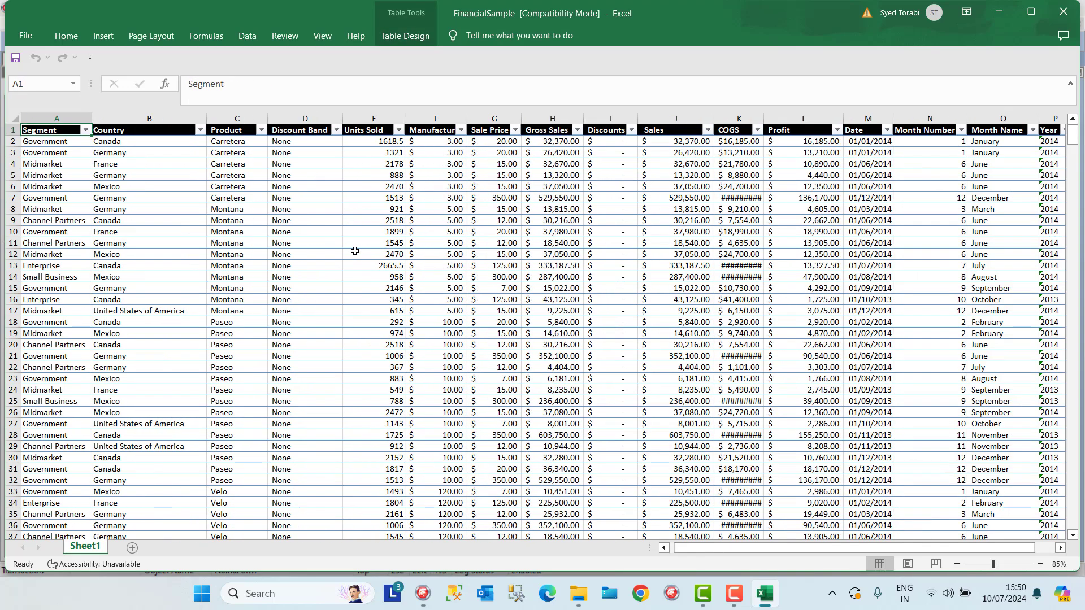
pyautogui.press('Down')
pyautogui.press('Up')
pyautogui.press('Down')
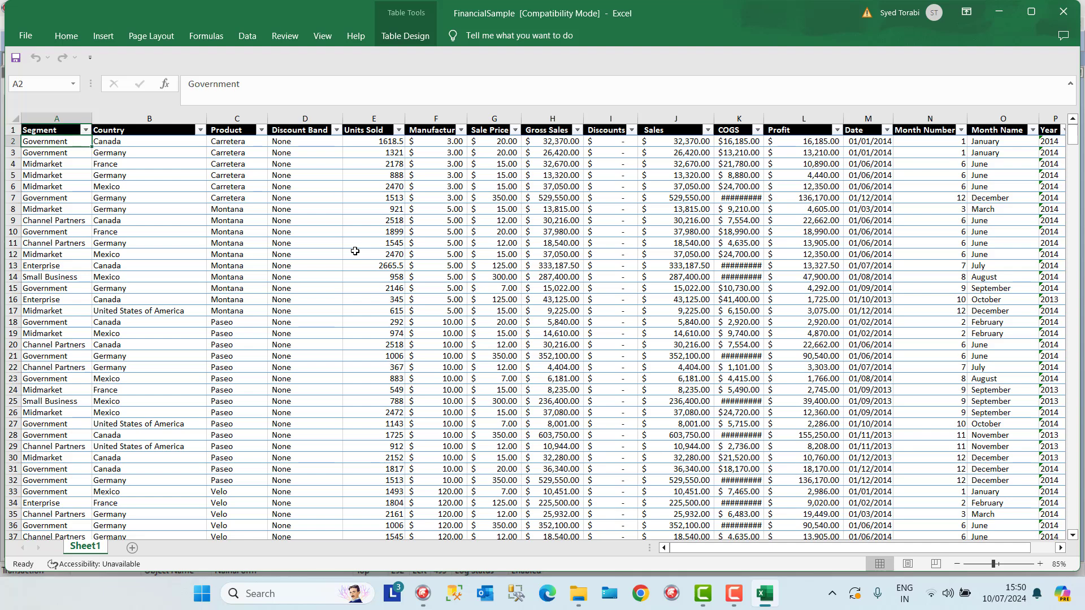
pyautogui.press('Up')
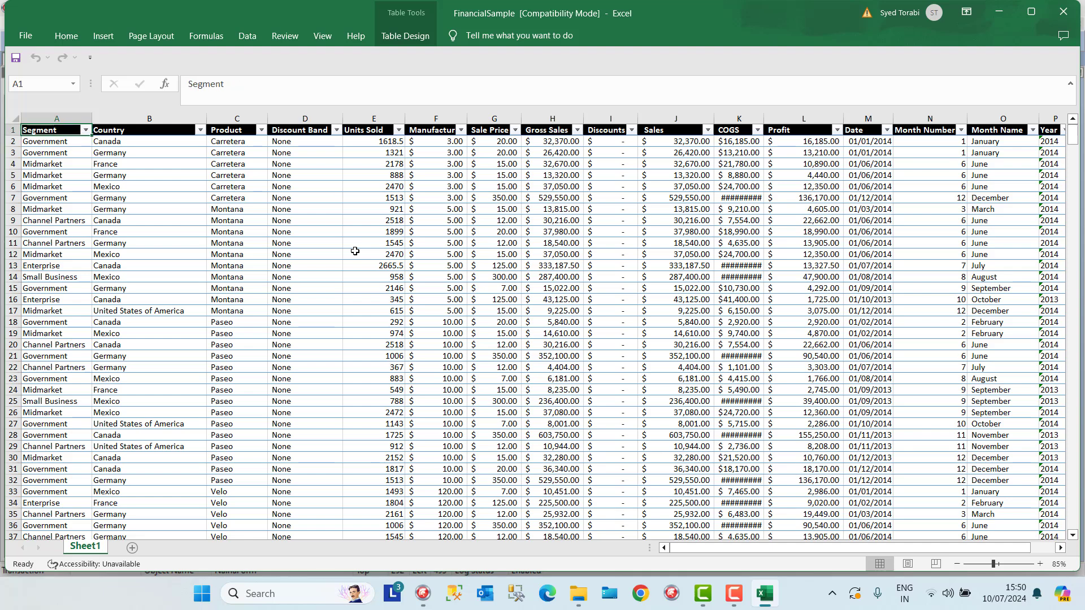
pyautogui.press('Right')
pyautogui.press('Right')
pyautogui.press('Right')
pyautogui.press('Right')
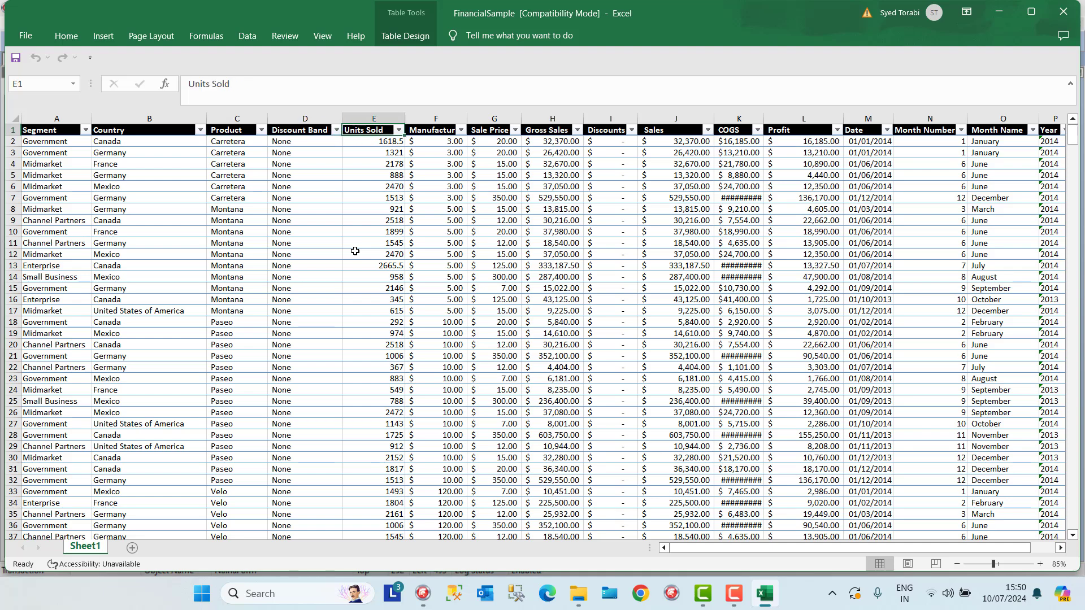
# Read across the first record in row 2 of Sheet1, covering its values from Segment through Month Number
pyautogui.press('Right')
pyautogui.press('Down')
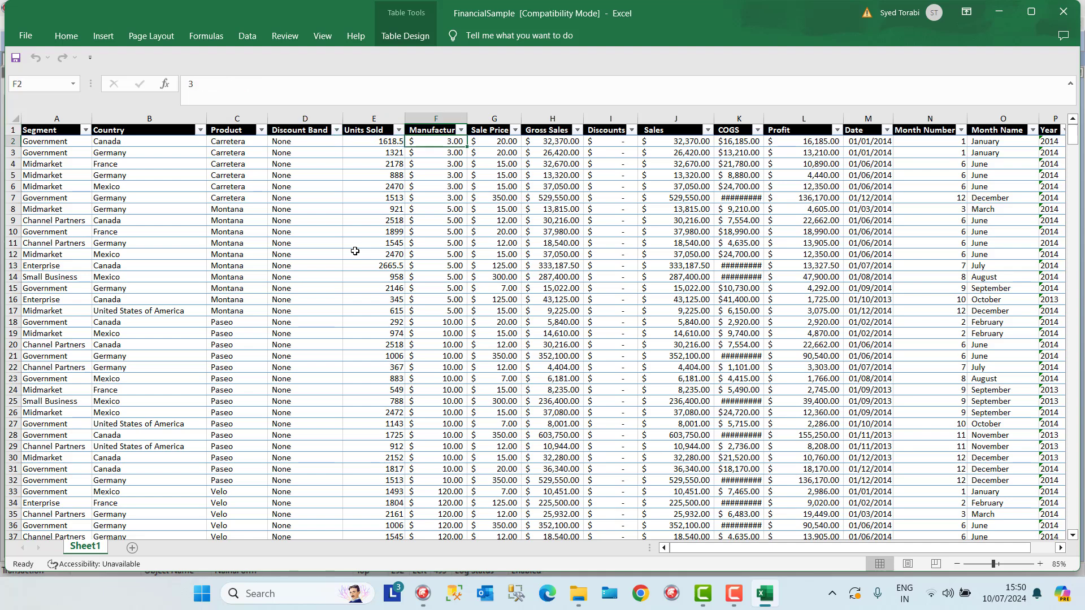
pyautogui.press('Right')
pyautogui.press('Right')
pyautogui.press('Right')
pyautogui.press('Right')
pyautogui.press('Right')
pyautogui.press('Right')
pyautogui.press('Right')
pyautogui.press('Right')
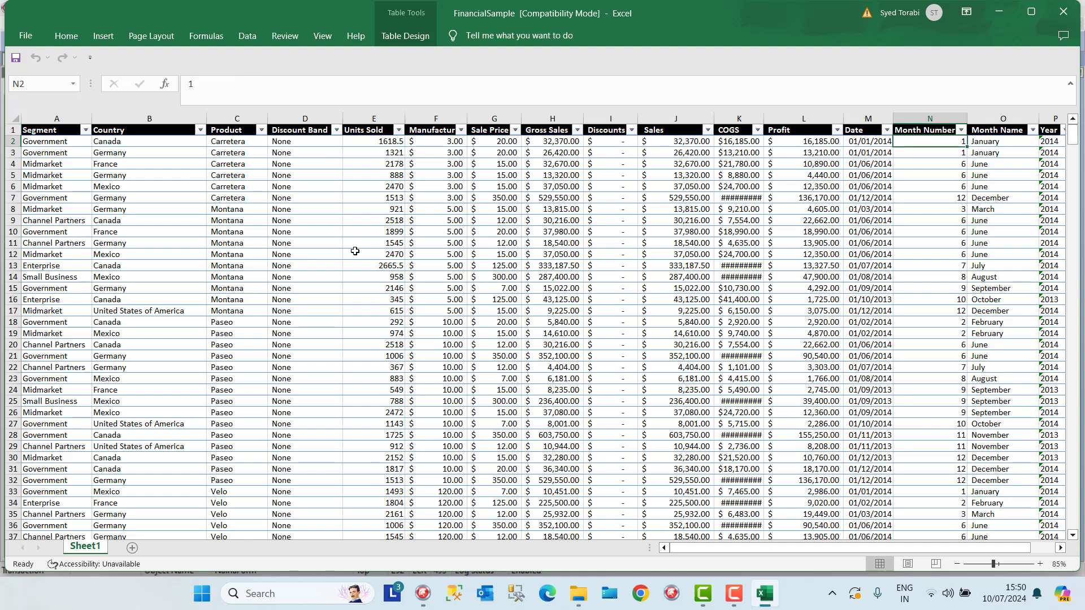
pyautogui.press('Left')
pyautogui.press('Left')
pyautogui.press('Left')
pyautogui.press('Left')
pyautogui.press('Left')
pyautogui.press('Left')
pyautogui.press('Left')
pyautogui.press('Left')
pyautogui.press('Left')
pyautogui.press('Left')
pyautogui.press('Left')
pyautogui.press('Left')
pyautogui.press('Left')
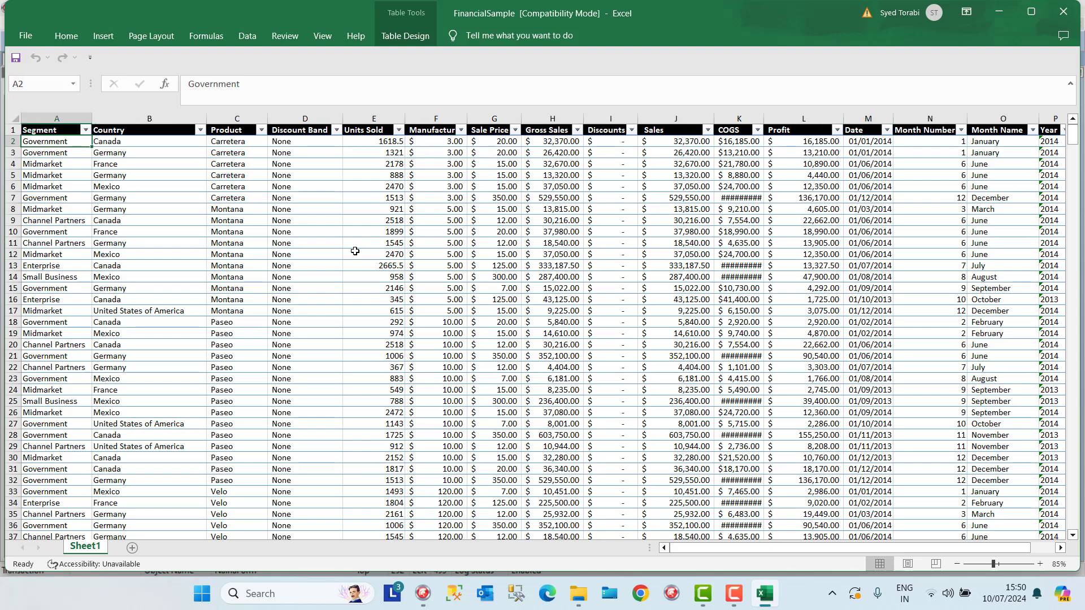
pyautogui.press('Right')
pyautogui.press('Right')
pyautogui.press('Right')
pyautogui.press('Right')
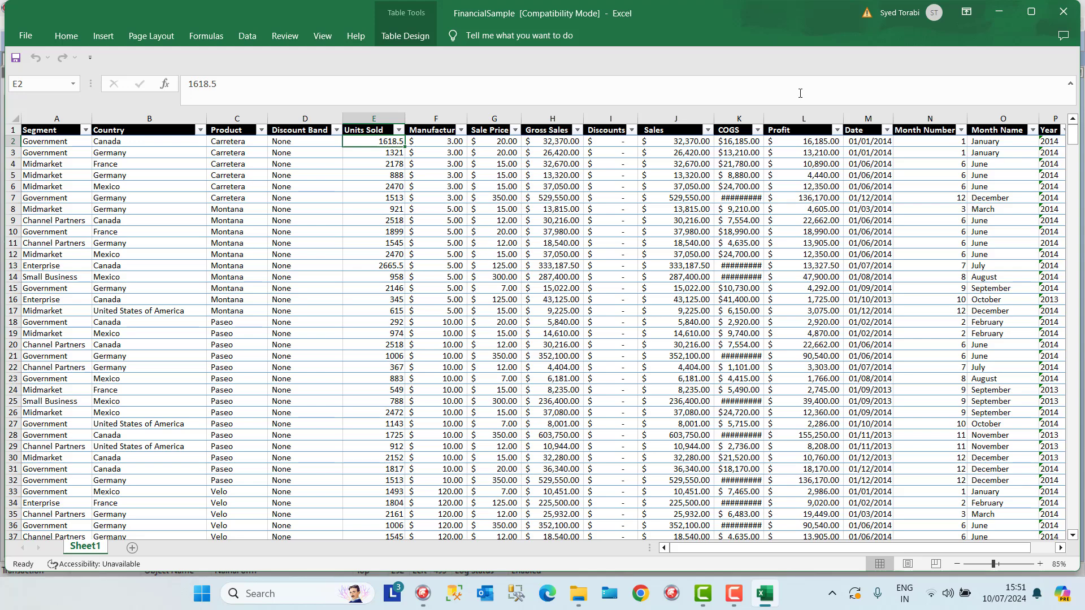
# Close the workbook and its folder window, and connect the Excel 97-2003 workbook FinancialSample from D:\Naina\Excel to the form in Naina Application Designer
pyautogui.click(1060, 8)
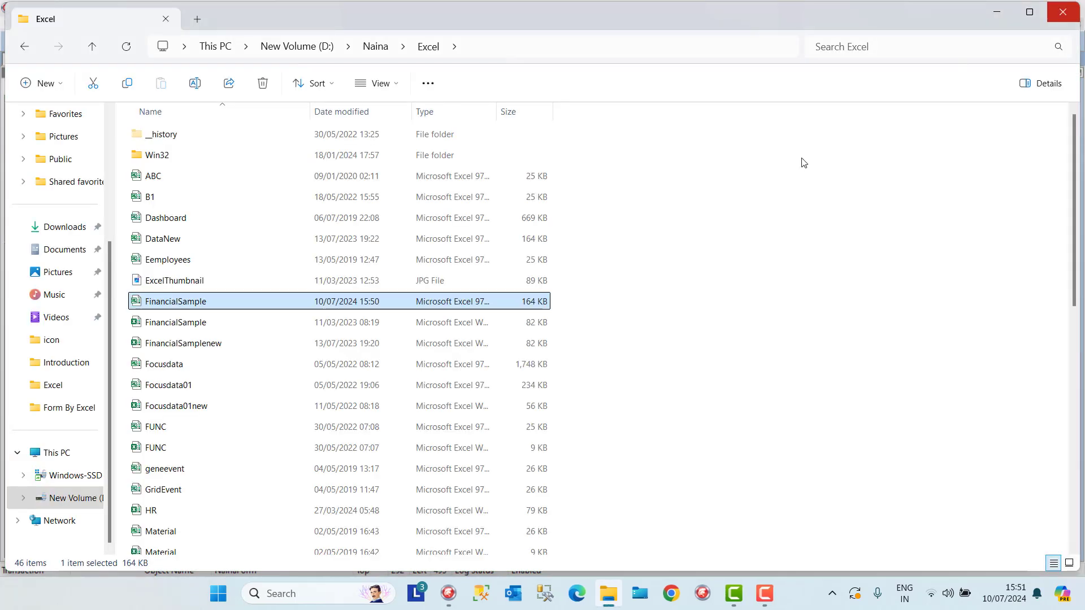
pyautogui.click(1068, 10)
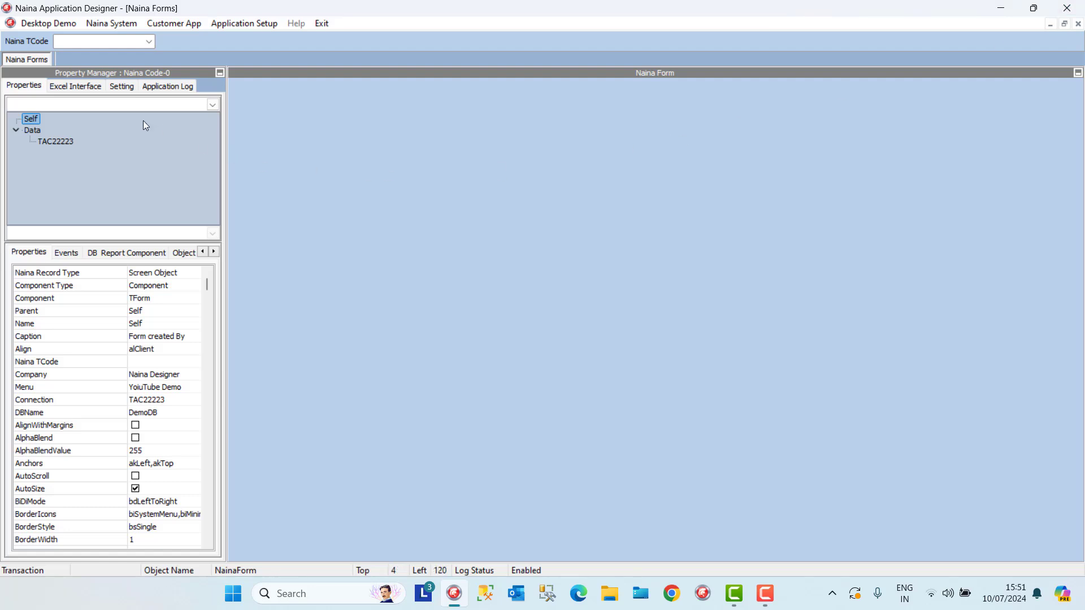
pyautogui.click(88, 89)
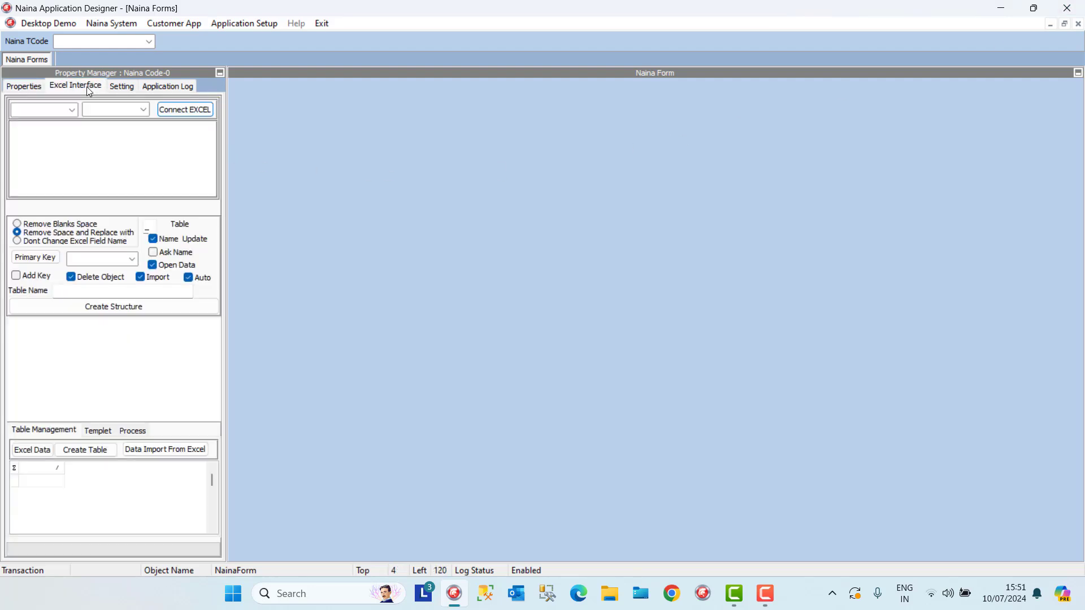
pyautogui.click(188, 111)
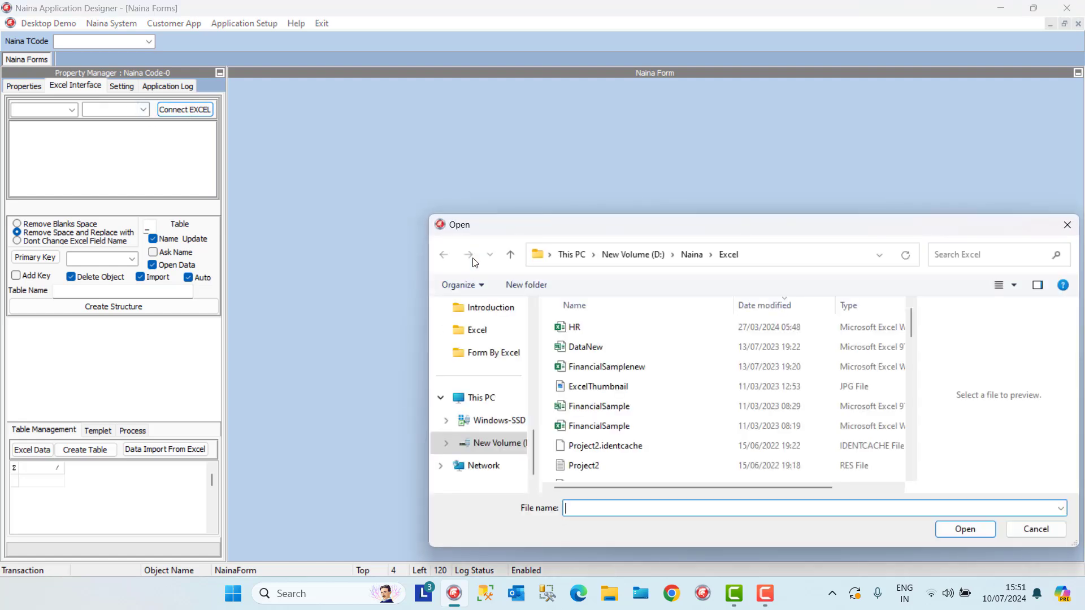
pyautogui.click(587, 410)
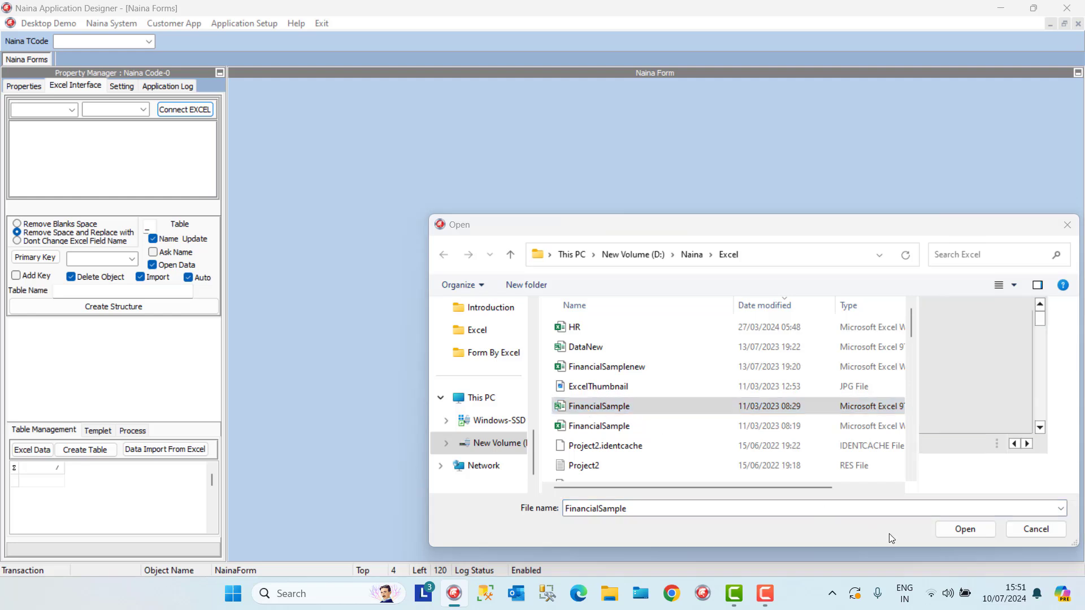
pyautogui.click(949, 529)
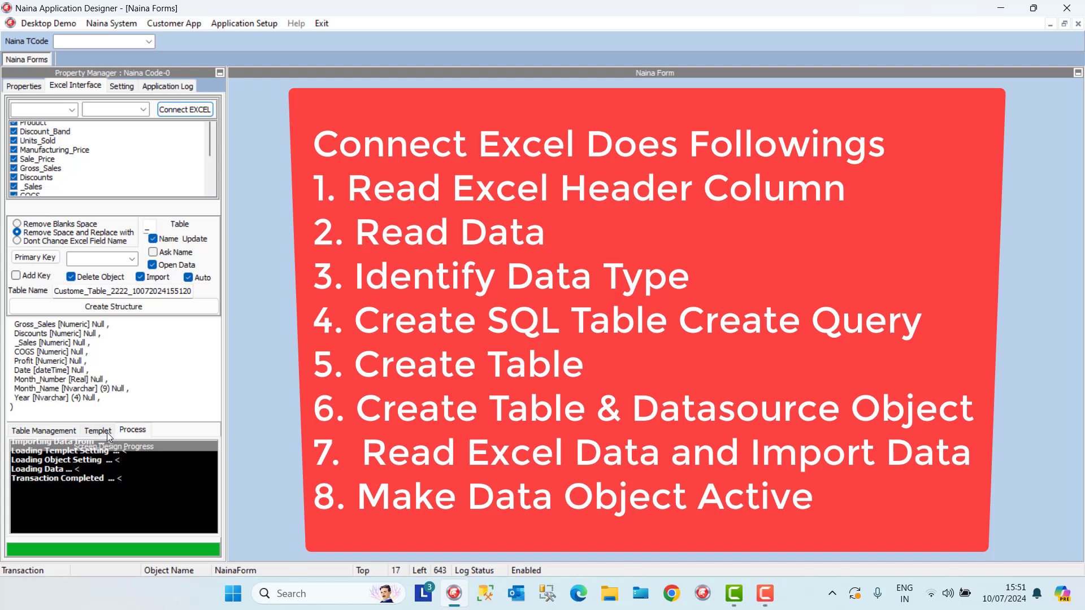
# Review the imported Excel records and the properties of the query and data source objects under Data, including the query's Active setting
pyautogui.click(41, 432)
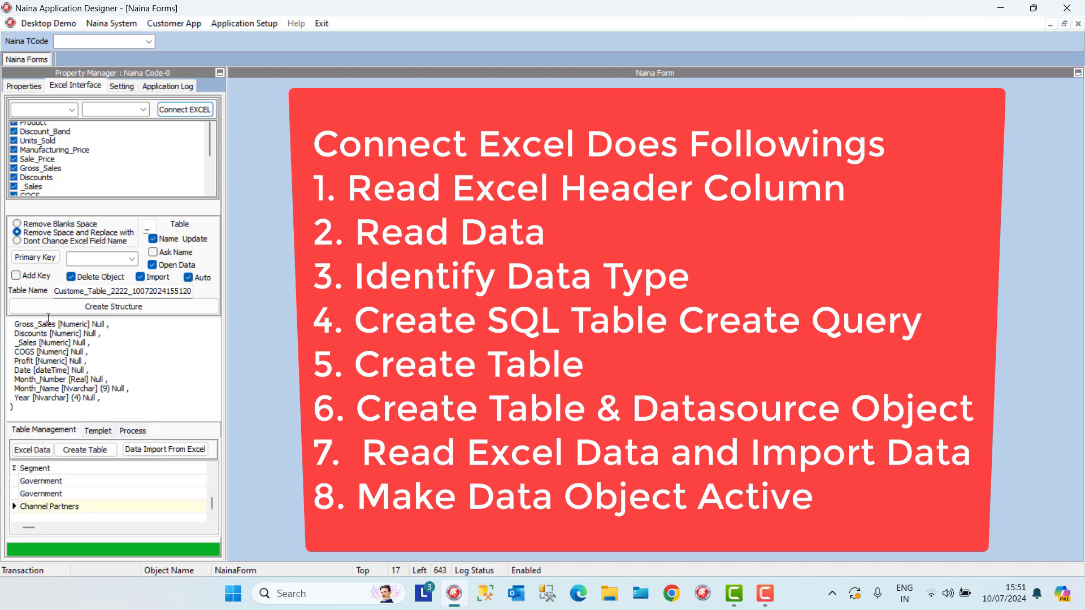
pyautogui.click(16, 88)
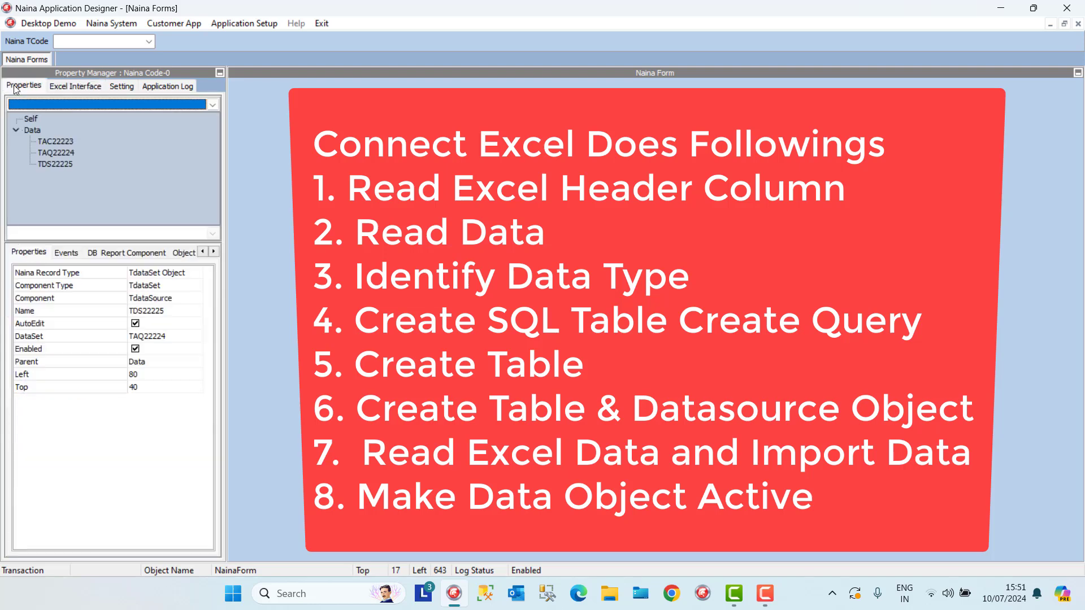
pyautogui.click(56, 153)
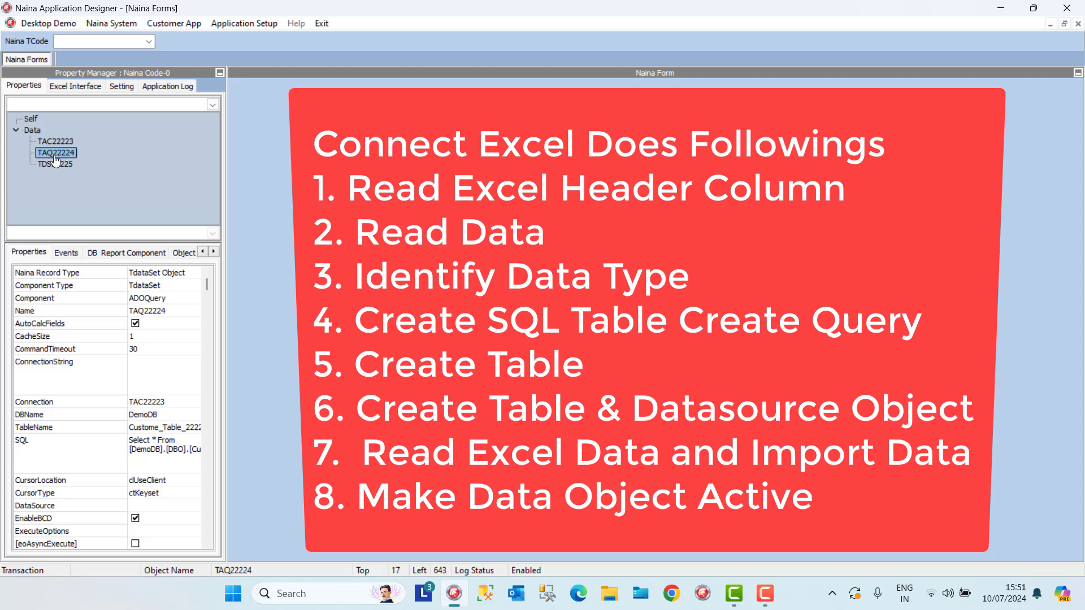
pyautogui.click(54, 167)
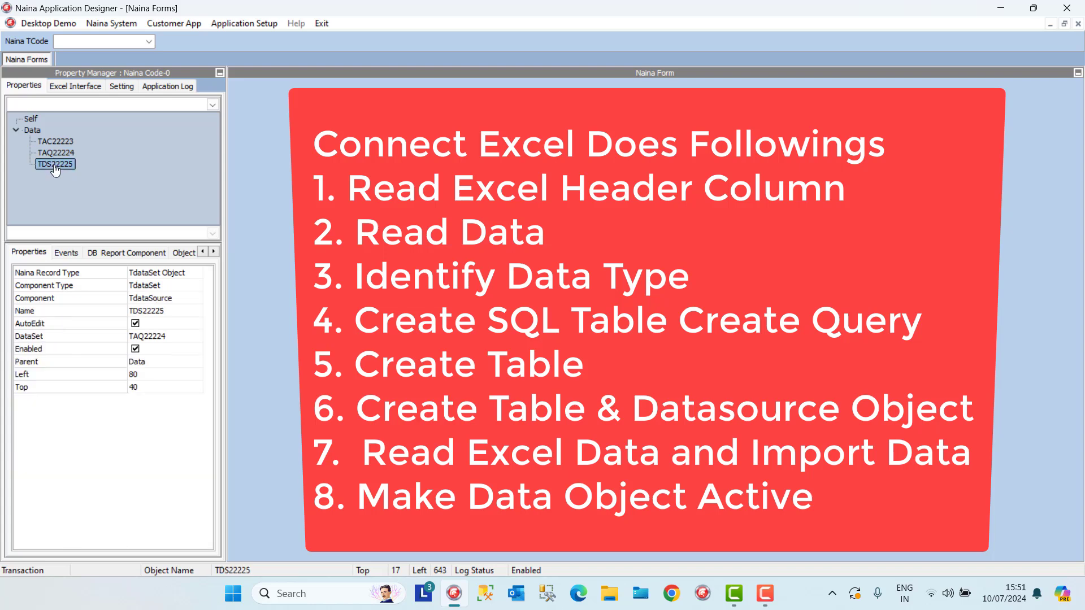
pyautogui.click(54, 153)
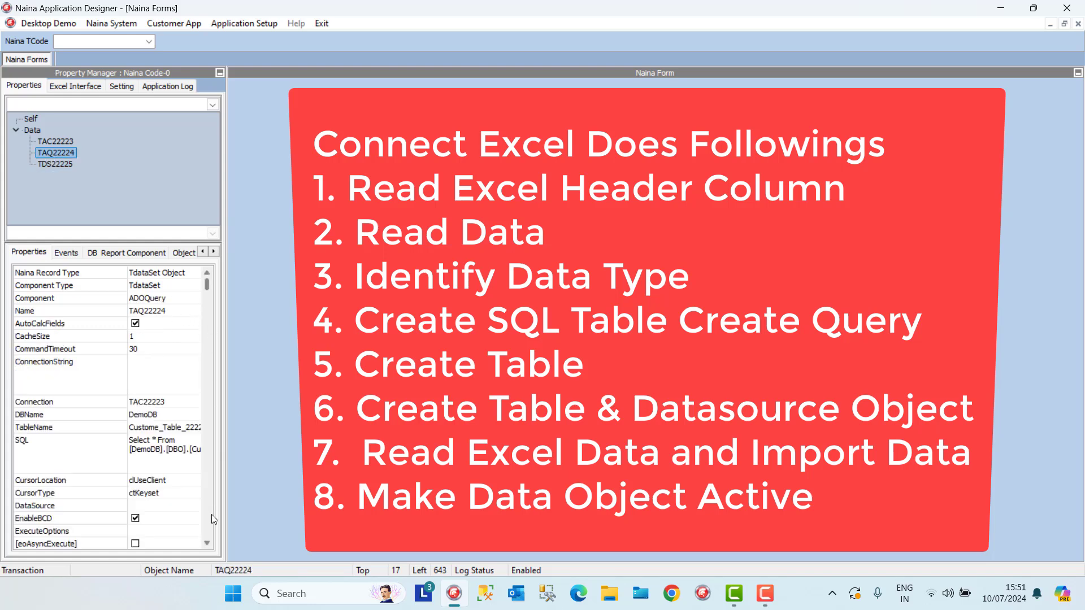
pyautogui.click(208, 529)
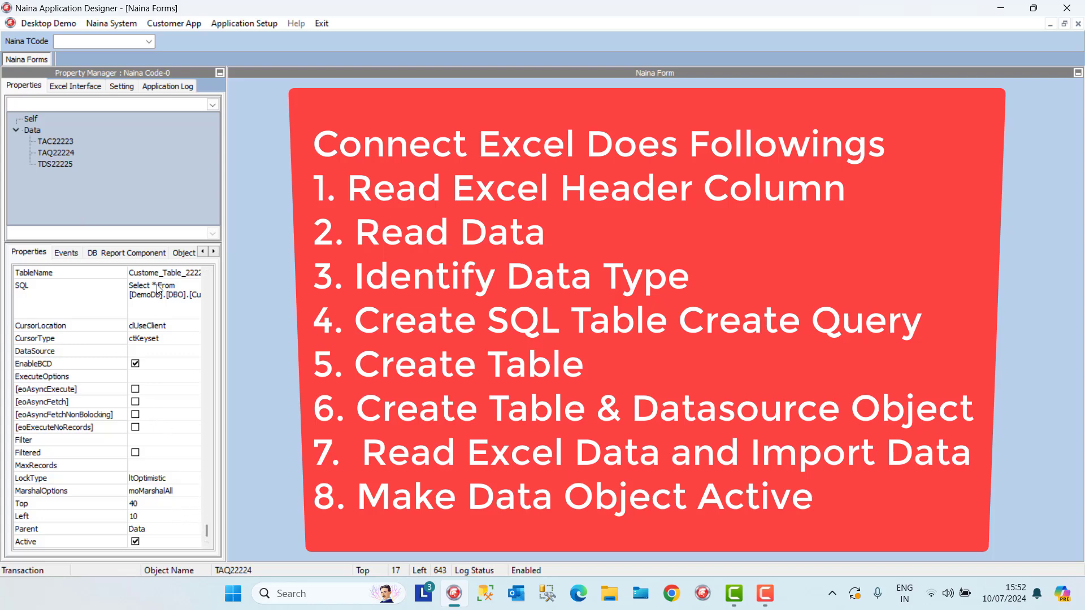
# Add a TPageControl near the form's upper-left corner and expand Self in the object tree
pyautogui.rightClick(240, 87)
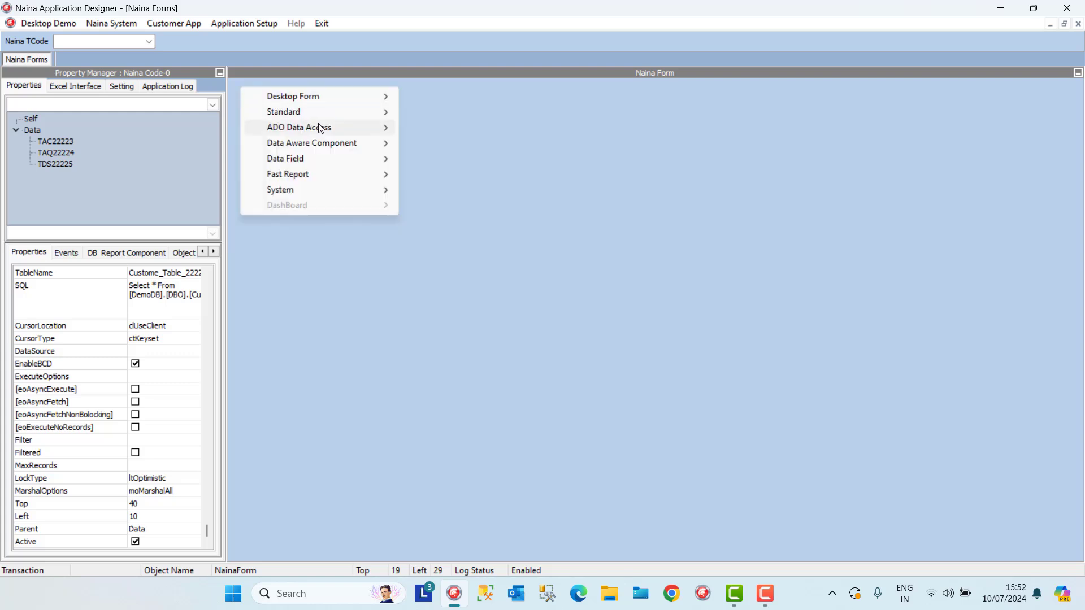
pyautogui.moveTo(337, 110)
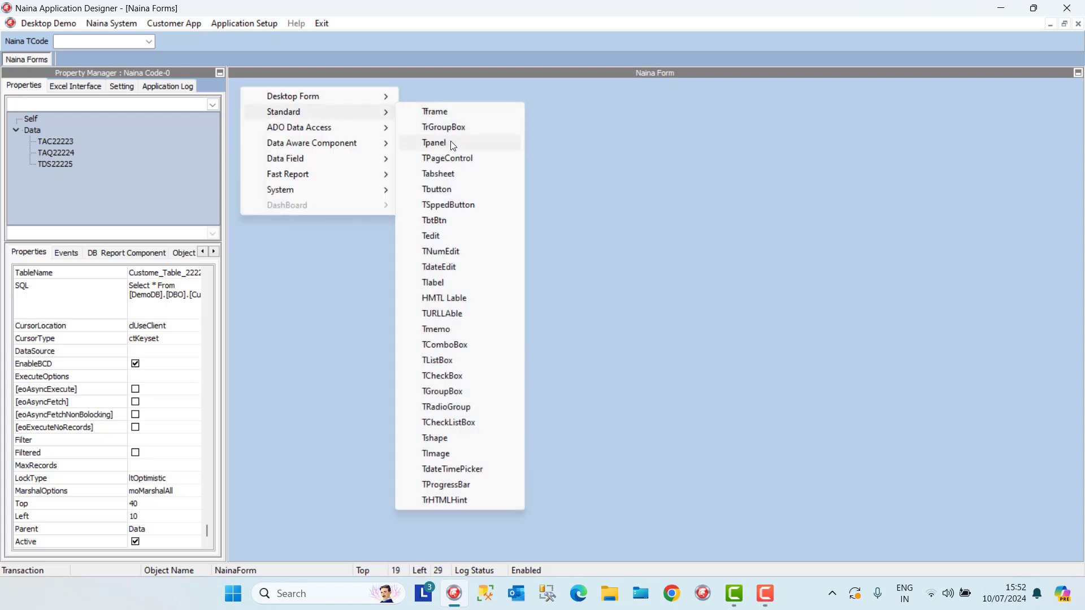
pyautogui.click(458, 161)
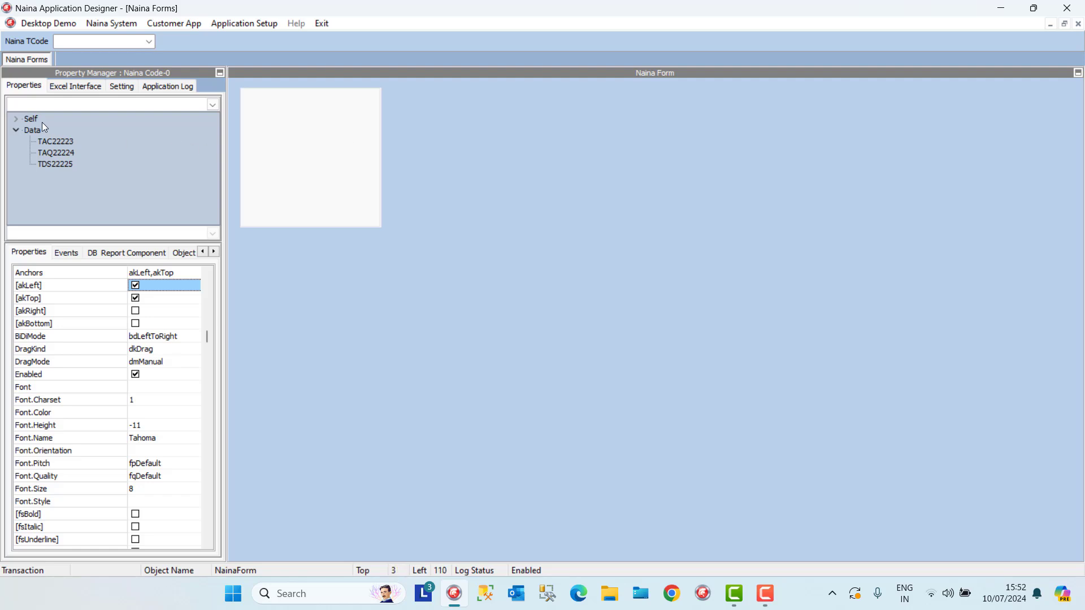
pyautogui.click(17, 119)
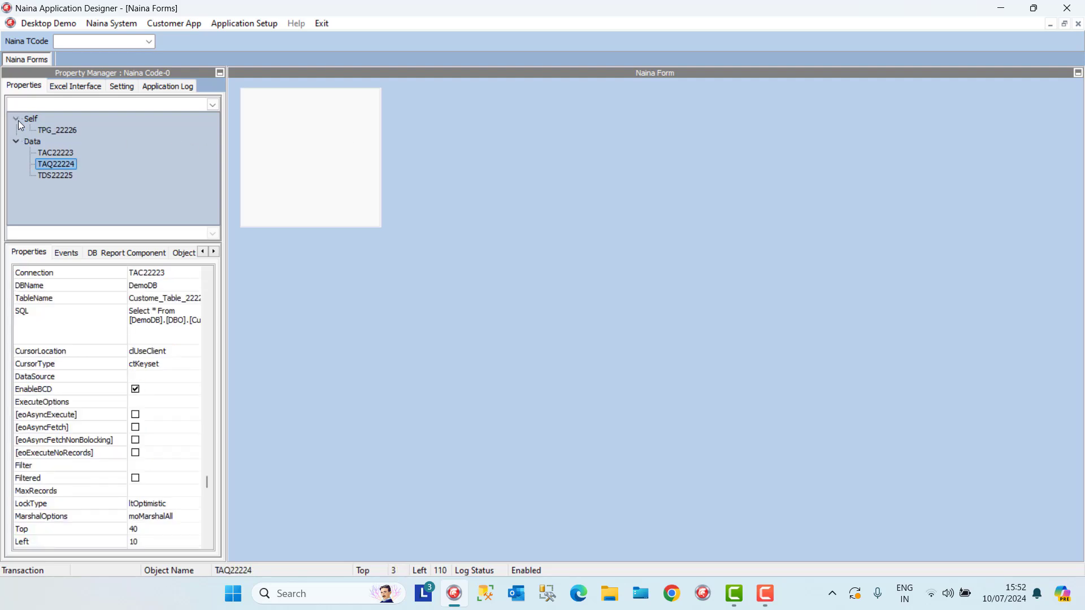
# Add a Tabsheet to the page control and set its caption to Data Grid
pyautogui.rightClick(275, 120)
pyautogui.moveTo(417, 142)
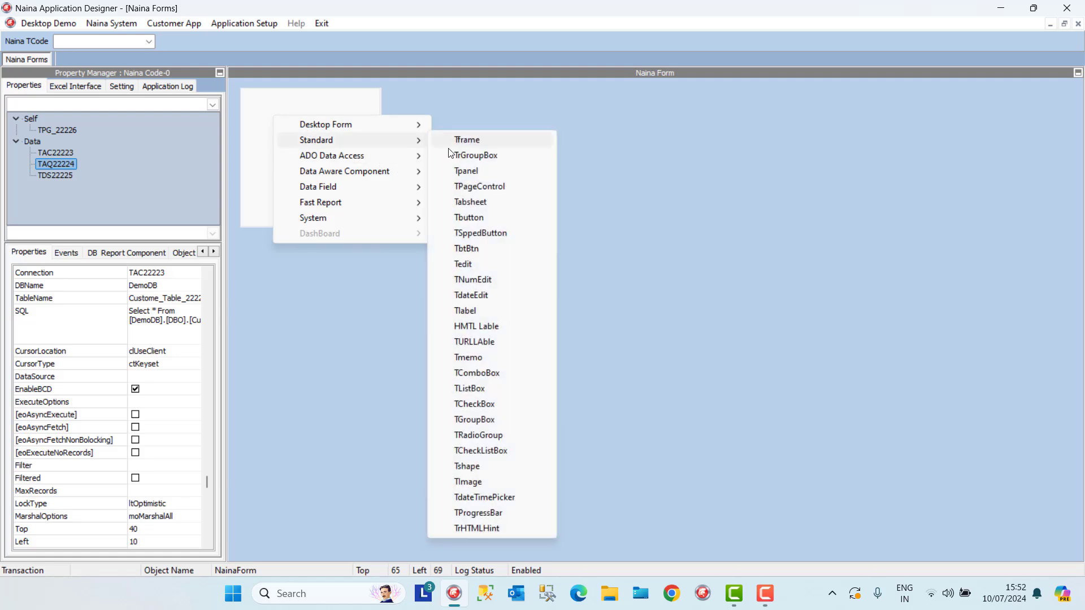
pyautogui.click(454, 202)
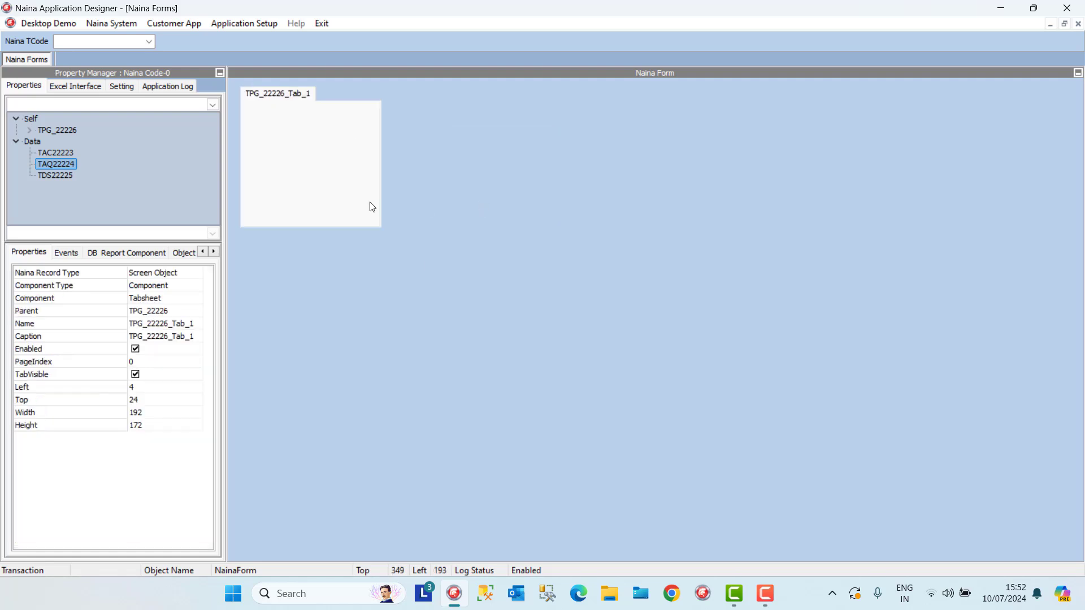
pyautogui.click(156, 342)
pyautogui.write('Data Grid')
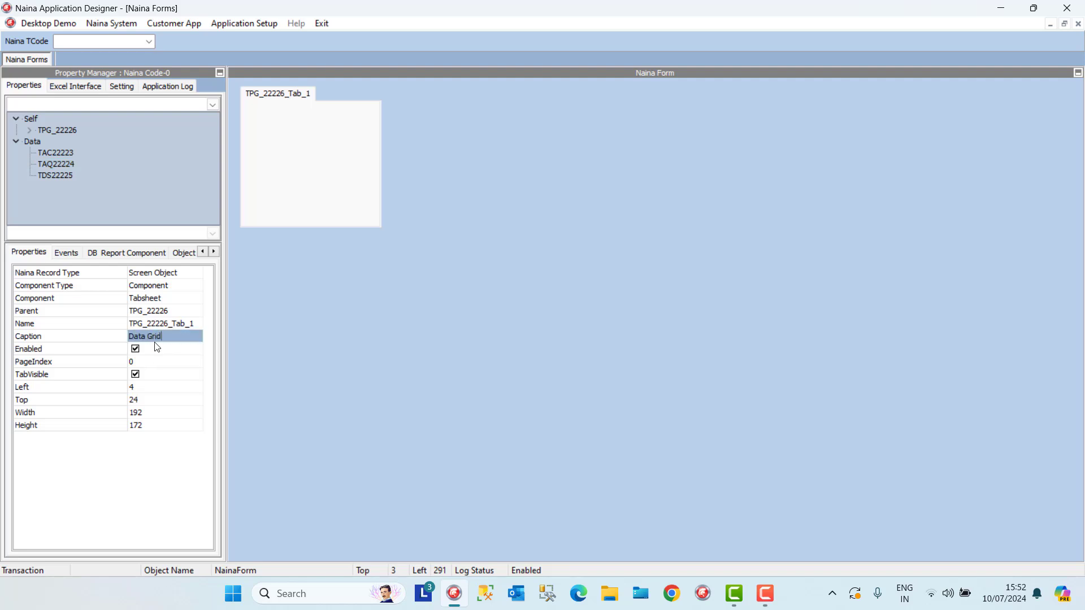
pyautogui.click(178, 353)
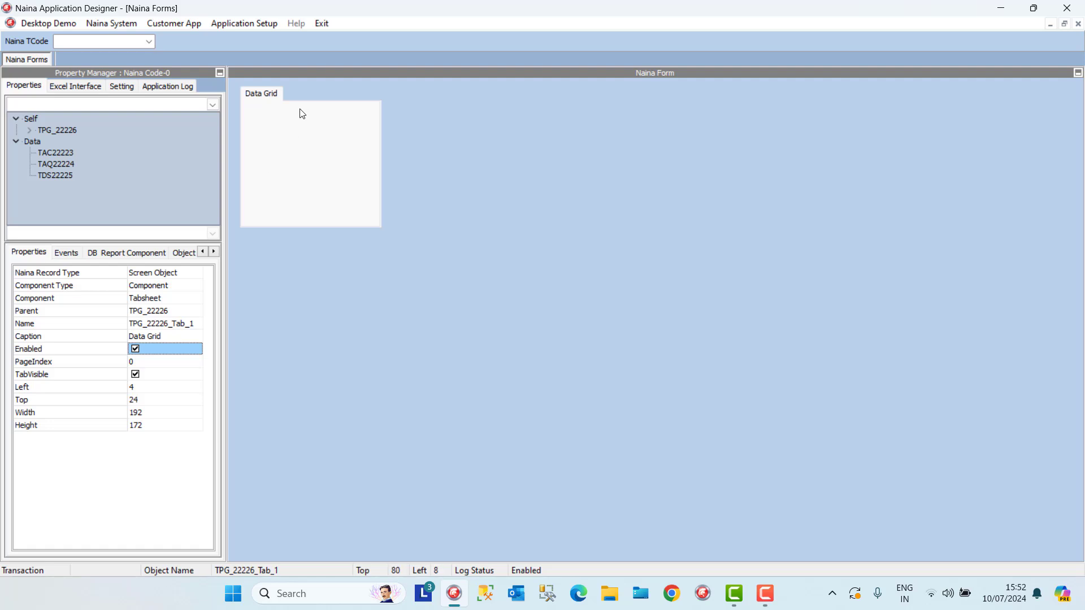
# Add a second Tabsheet to the page control, with PageIndex 1 and the caption Data Entry Form
pyautogui.click(55, 131)
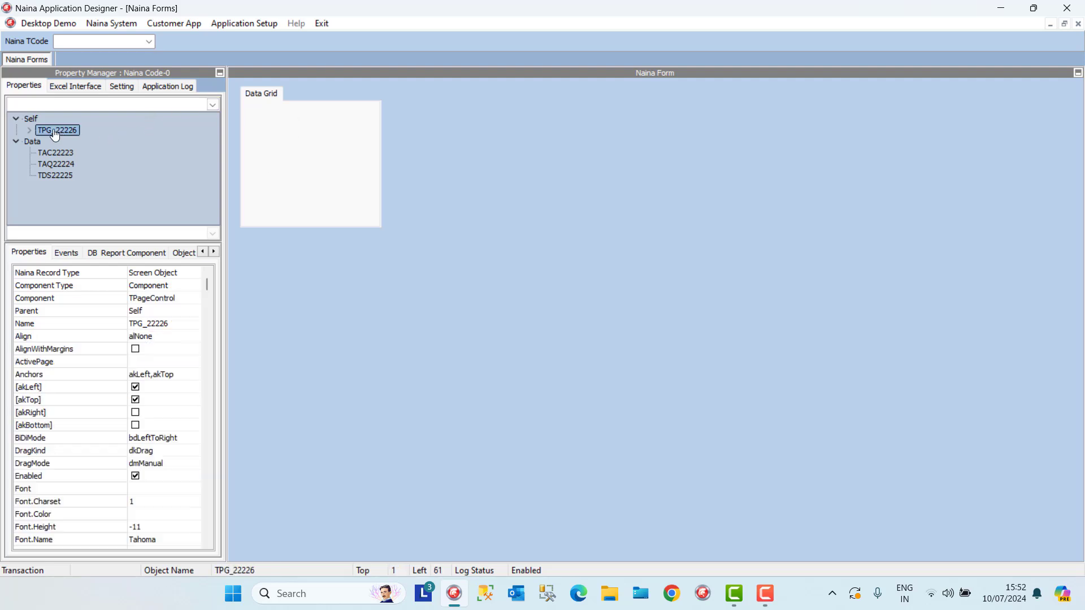
pyautogui.rightClick(273, 101)
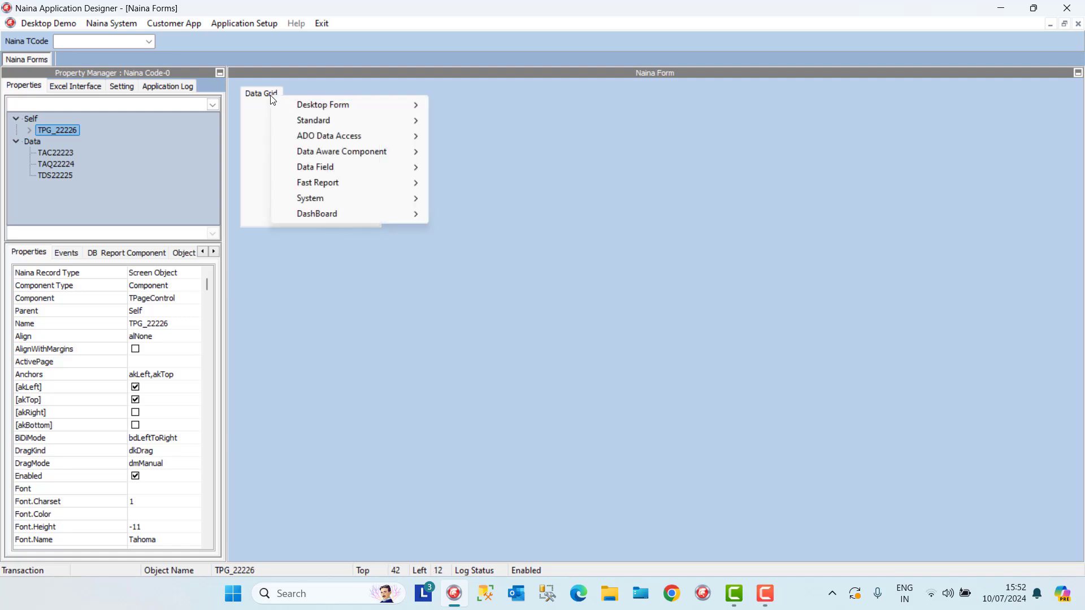
pyautogui.moveTo(401, 122)
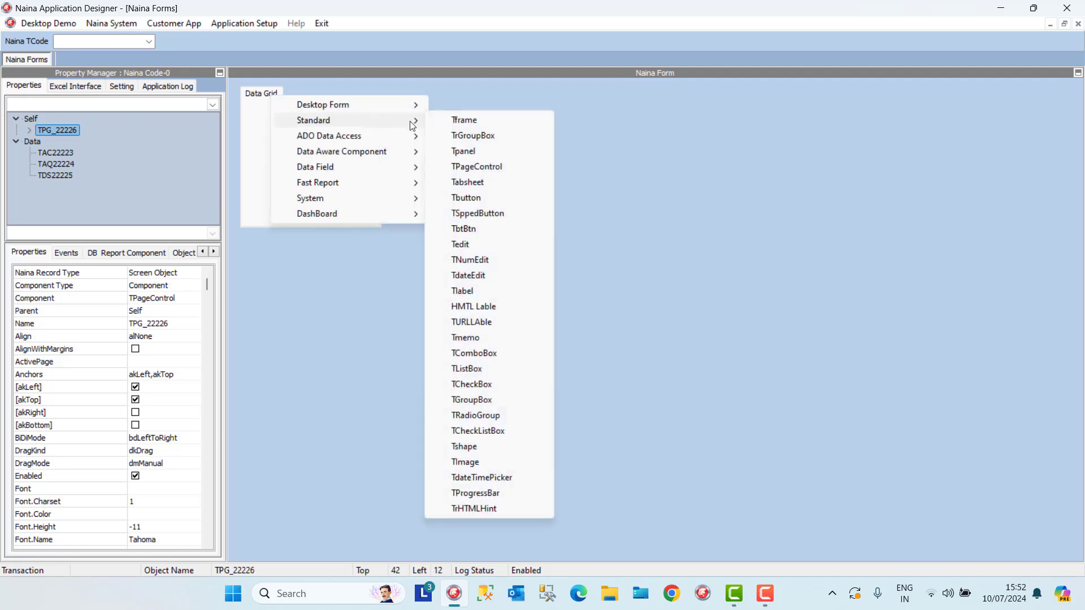
pyautogui.click(467, 184)
pyautogui.click(155, 365)
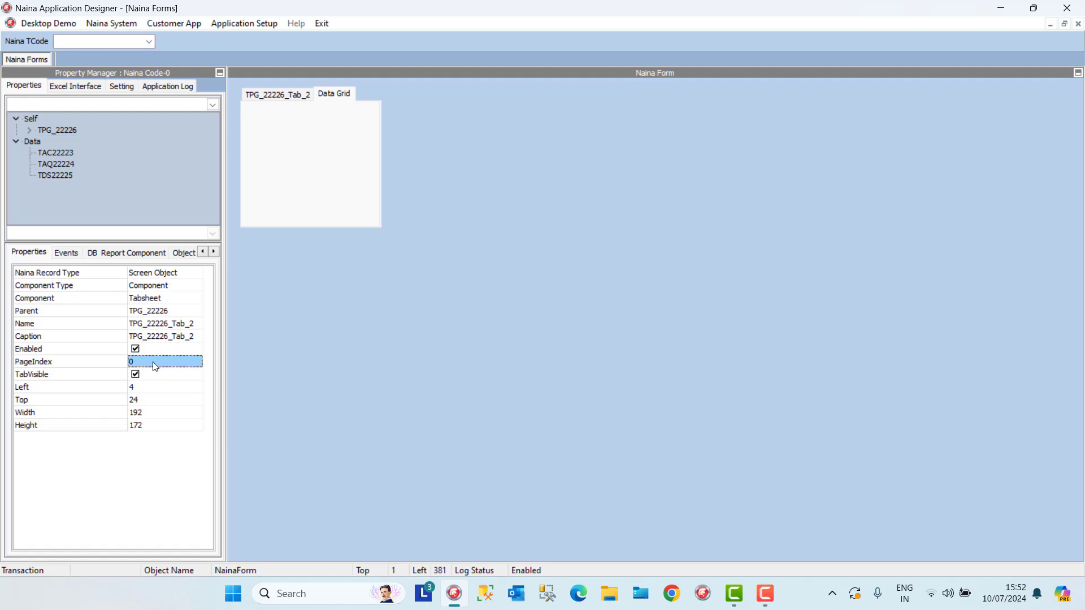
pyautogui.write('1')
pyautogui.click(176, 342)
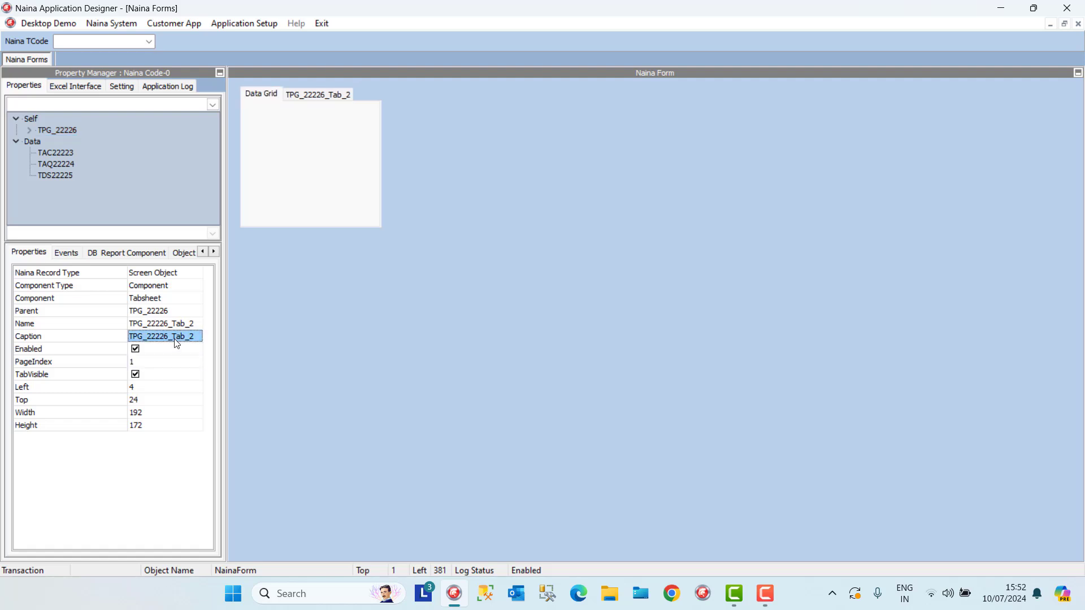
pyautogui.write('Data Entry Form')
pyautogui.click(179, 373)
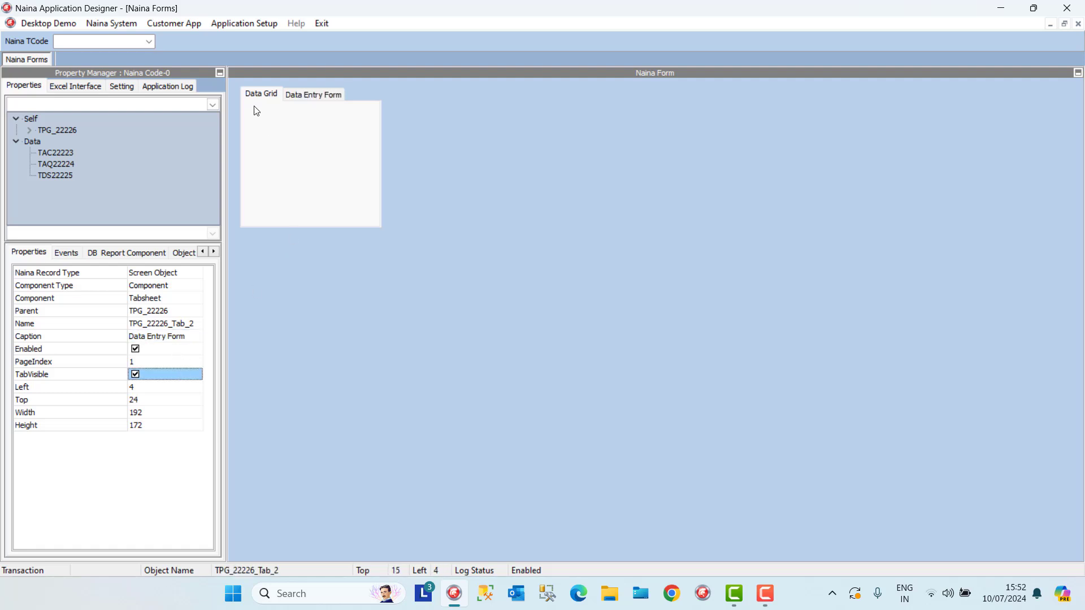
# Set the page control's Align property to alClient
pyautogui.click(52, 131)
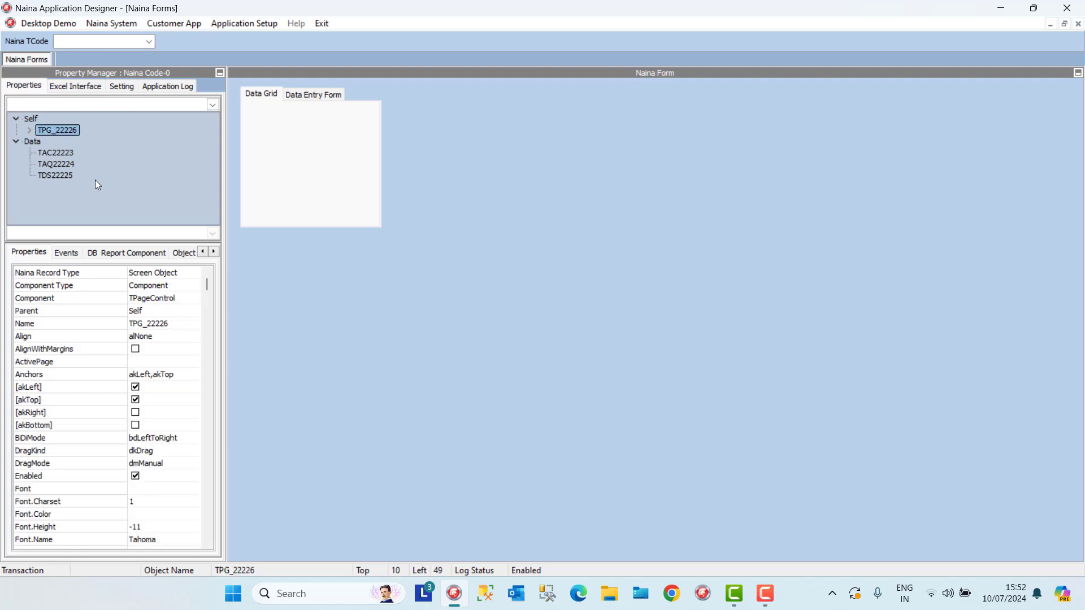
pyautogui.click(198, 335)
pyautogui.click(194, 337)
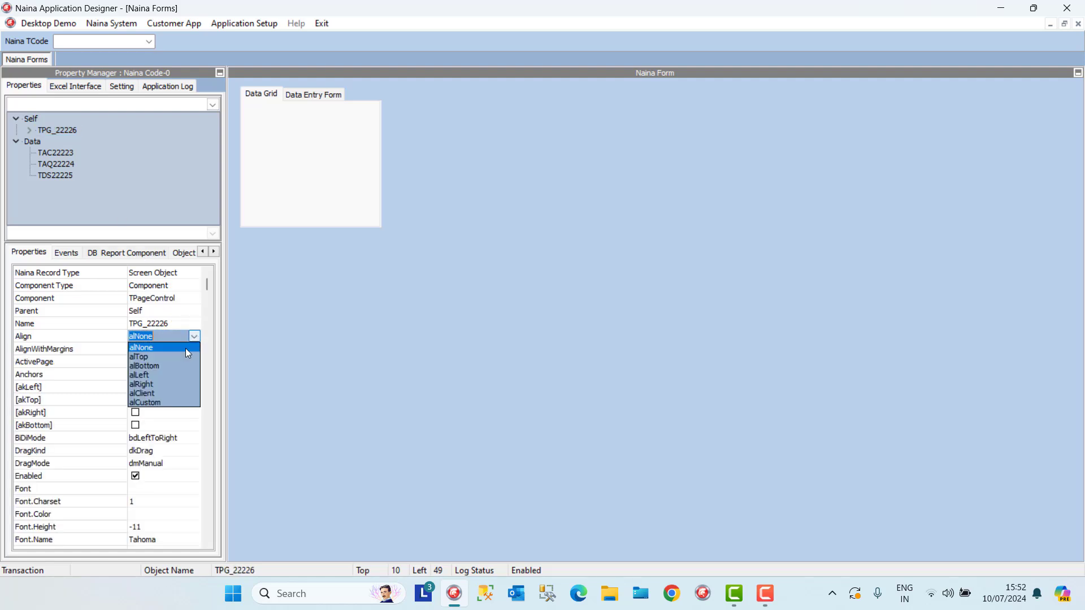
pyautogui.click(151, 393)
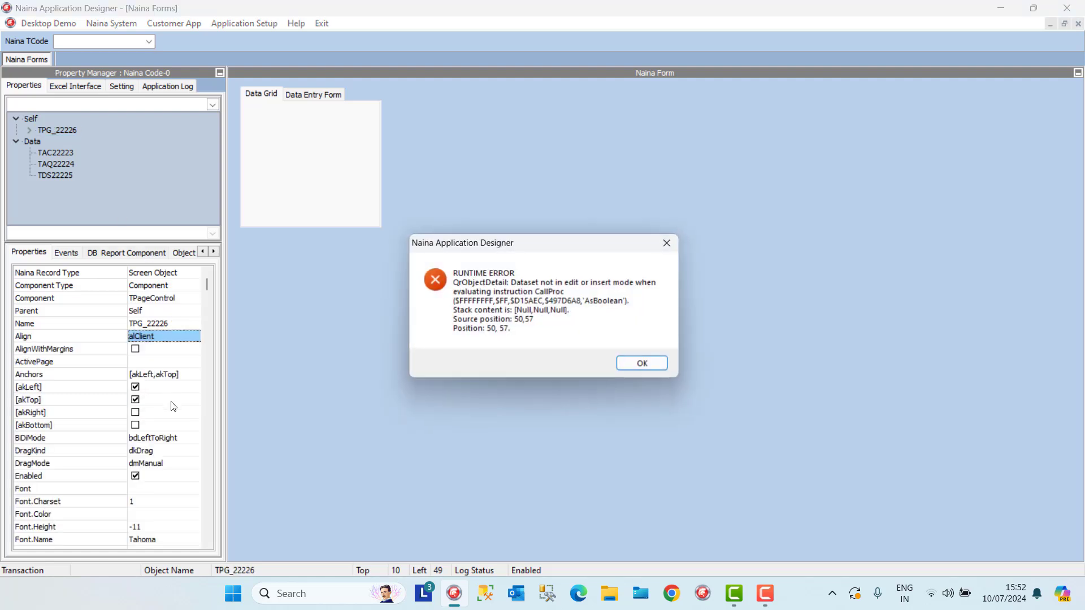
pyautogui.click(642, 363)
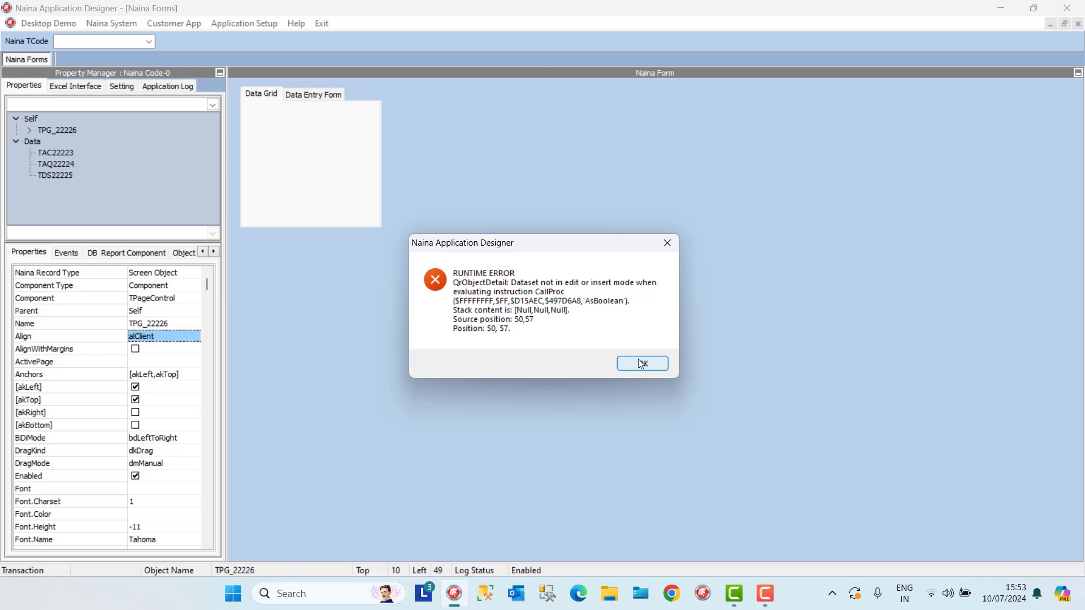
pyautogui.click(642, 363)
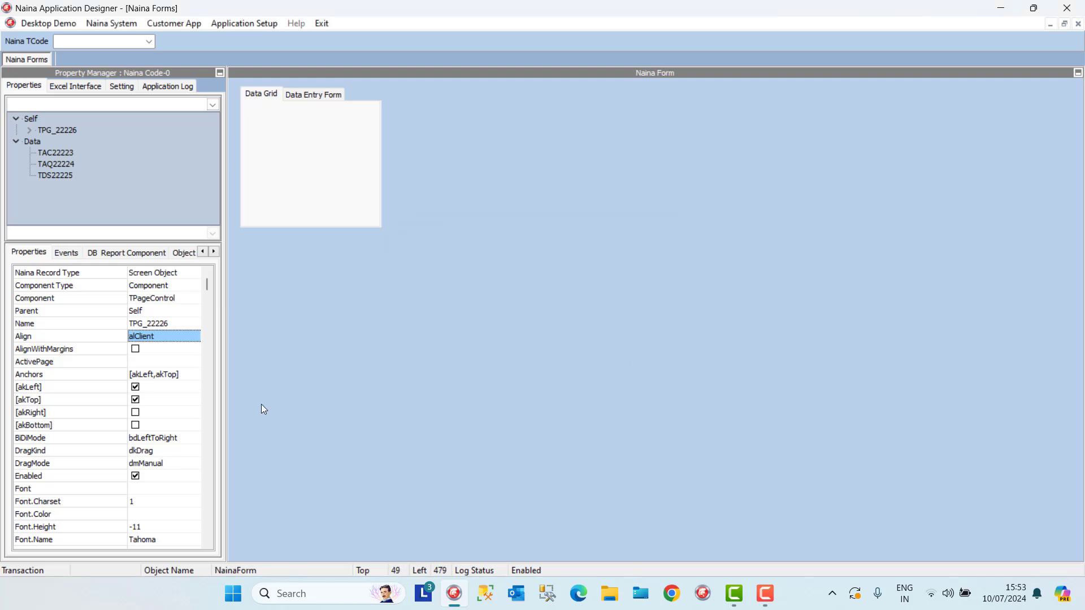
# Close the Naina Forms window and reopen it to reload the form design
pyautogui.click(1077, 23)
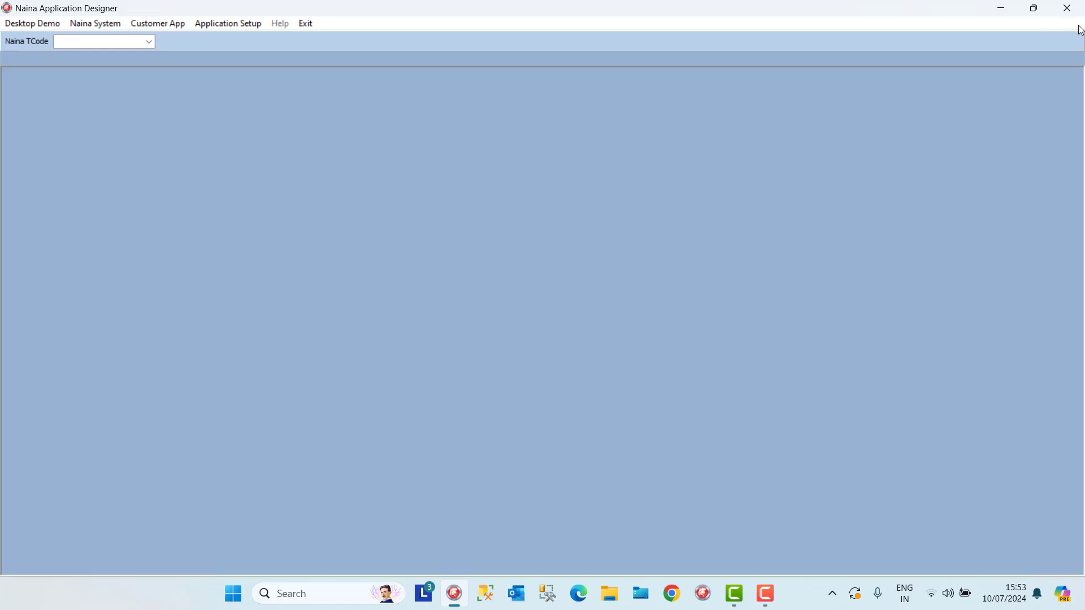
pyautogui.click(234, 24)
pyautogui.click(246, 70)
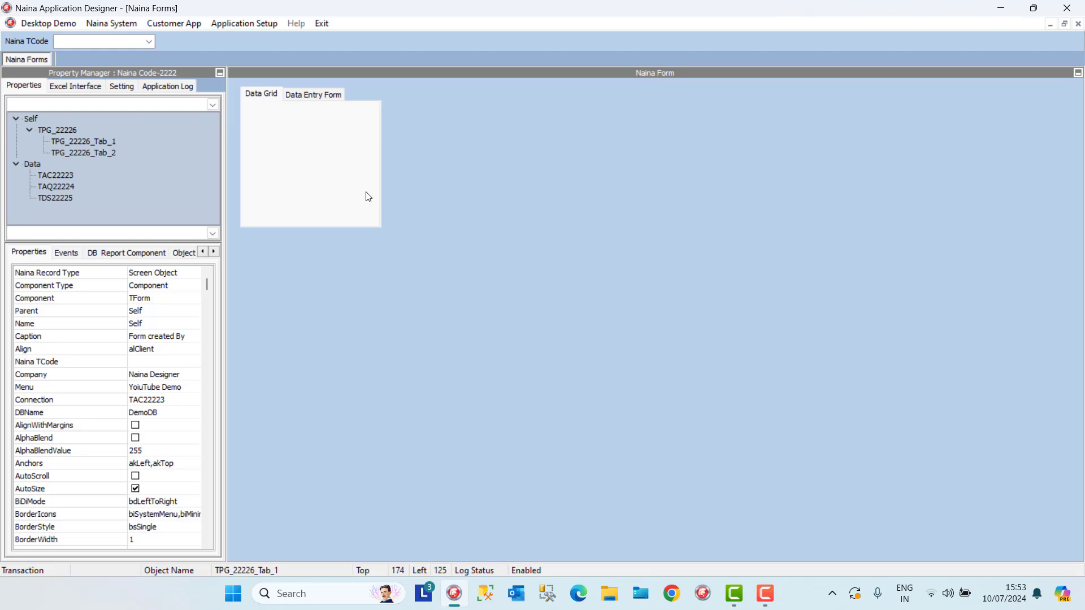
# Try to reapply alClient to the Align property of the page control
pyautogui.click(254, 103)
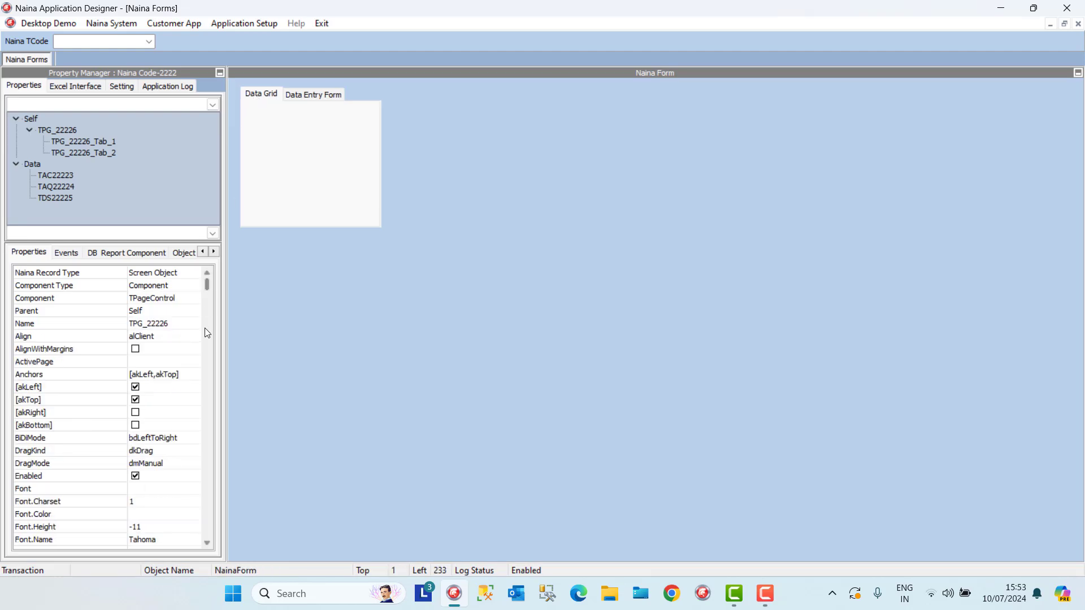
pyautogui.click(57, 131)
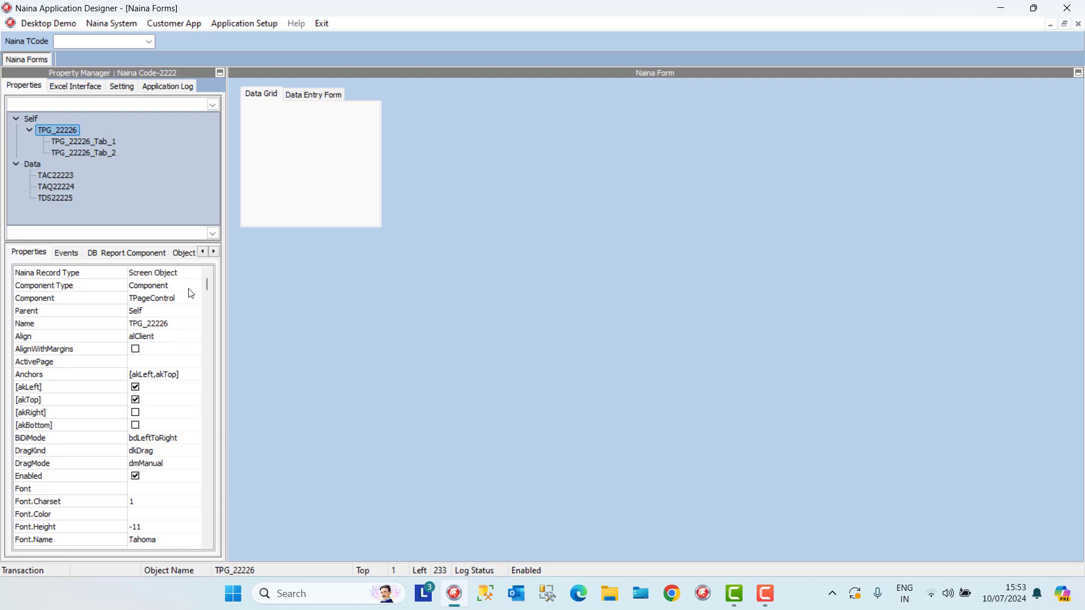
pyautogui.click(179, 339)
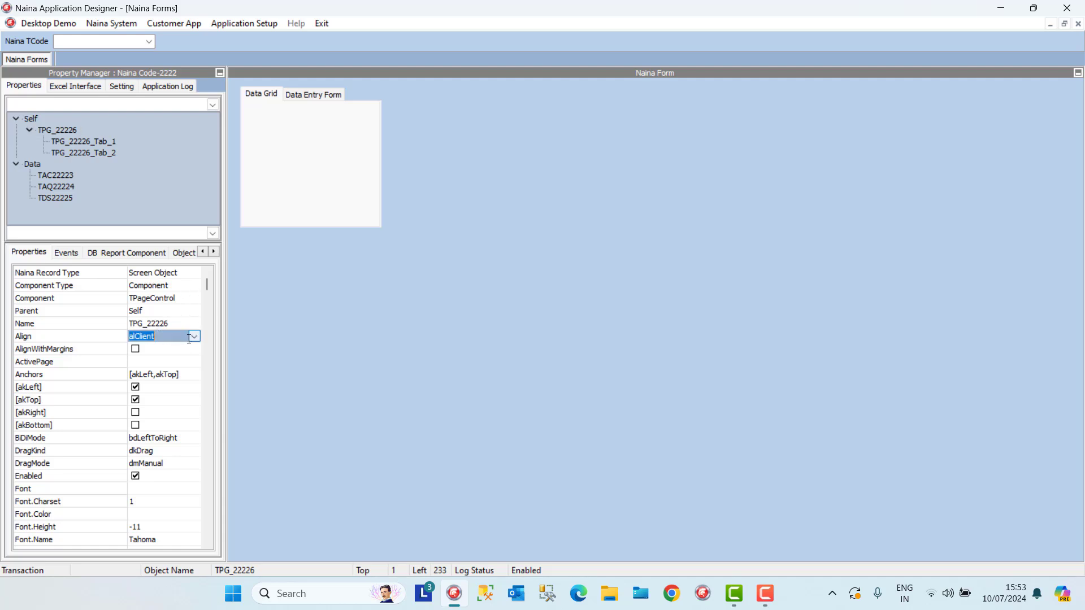
pyautogui.click(193, 337)
pyautogui.click(152, 393)
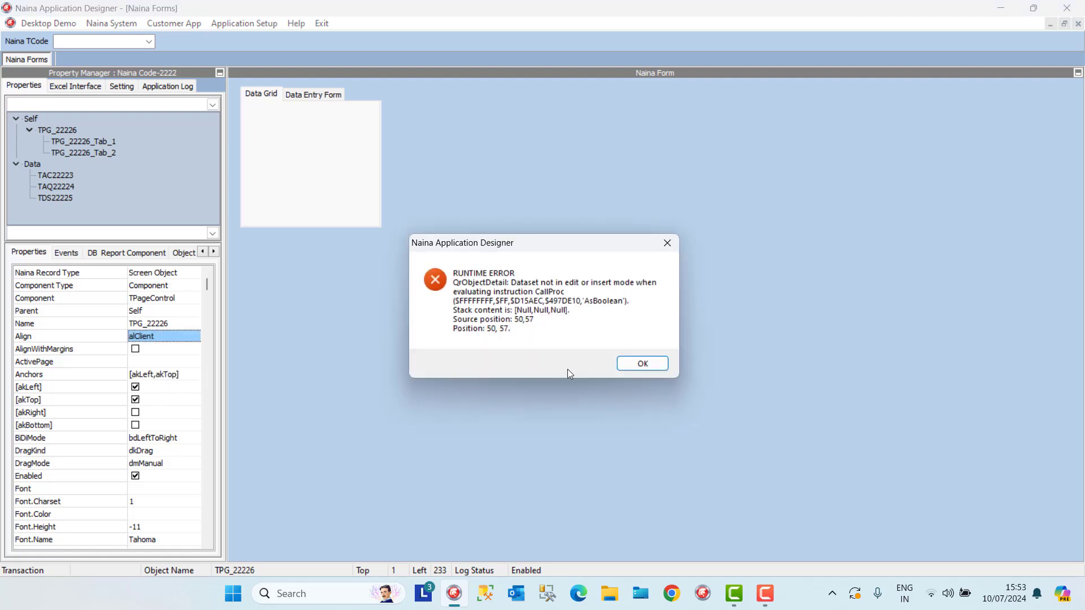
pyautogui.click(626, 365)
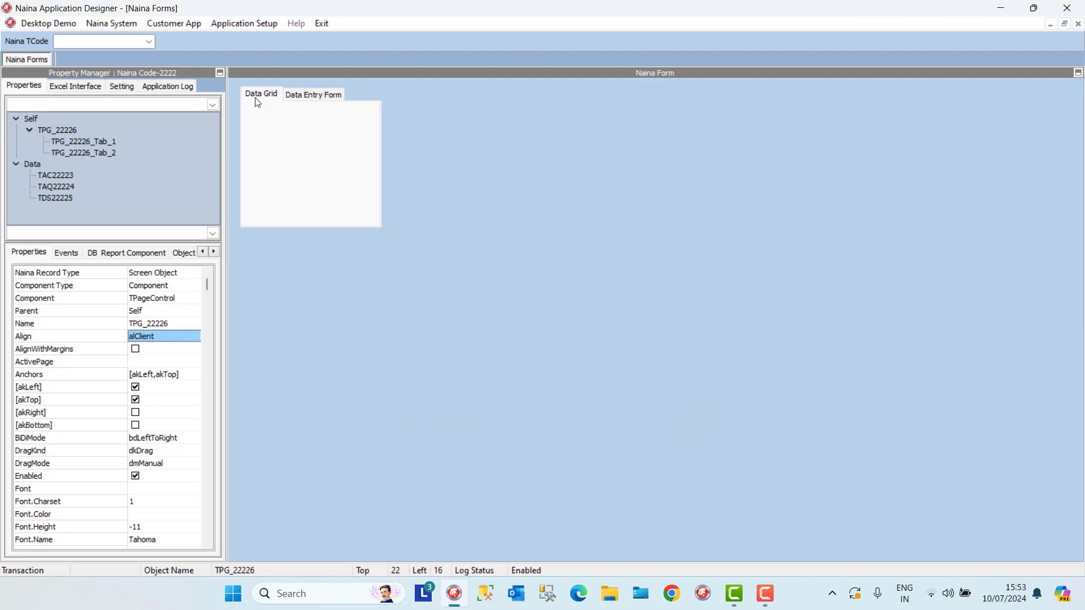
# Enlarge the page control from its lower-right corner to fill nearly the whole form area
pyautogui.moveTo(258, 101); pyautogui.dragTo(1067, 541)
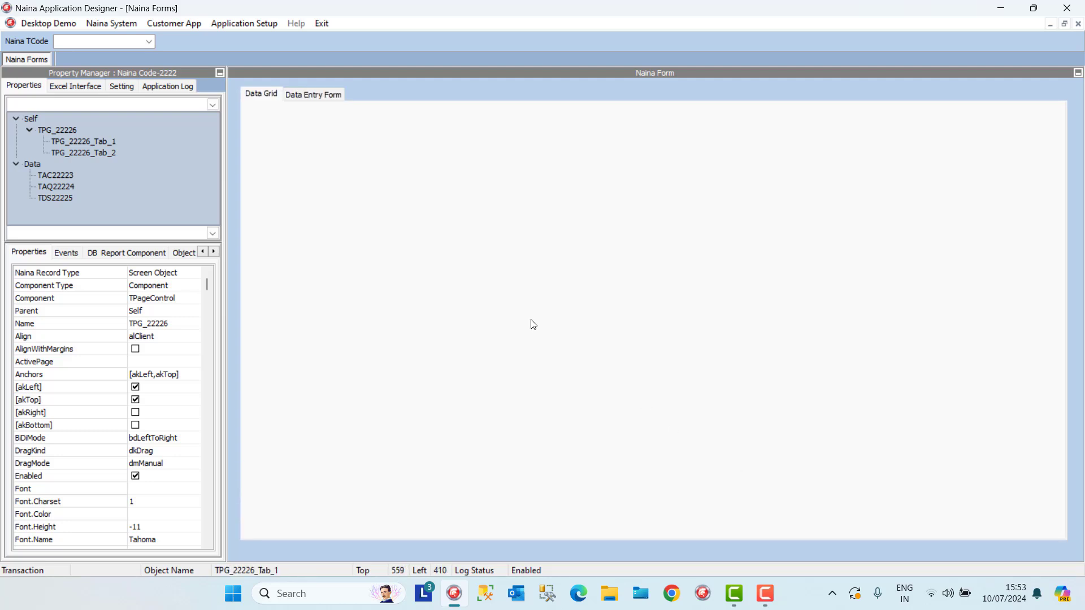
# Add a TrDBGrid_MS to the Data Grid tab and set its Align property to alClient
pyautogui.rightClick(252, 118)
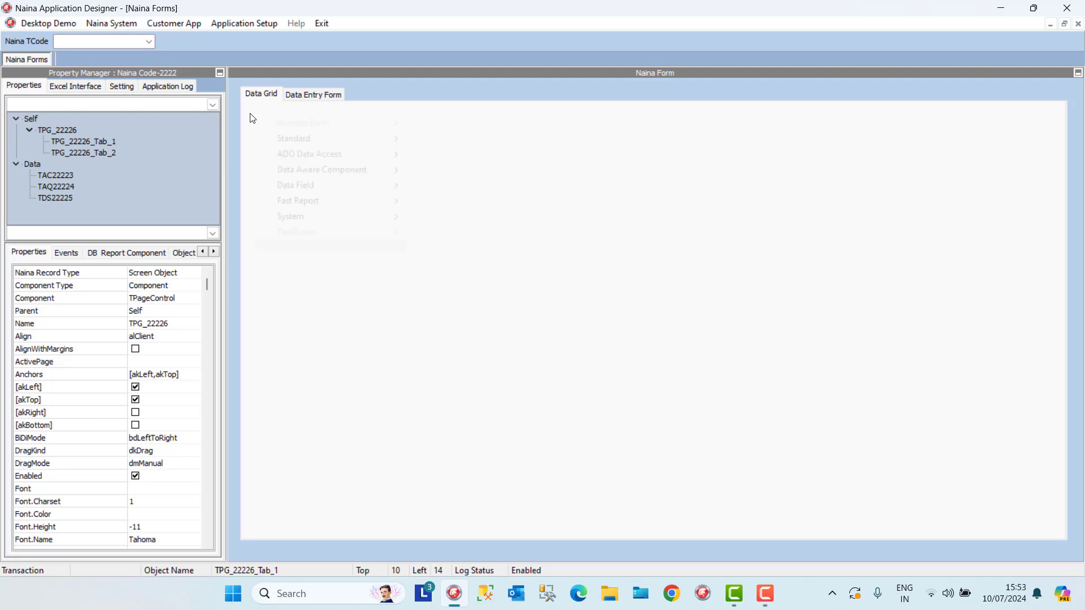
pyautogui.moveTo(350, 156)
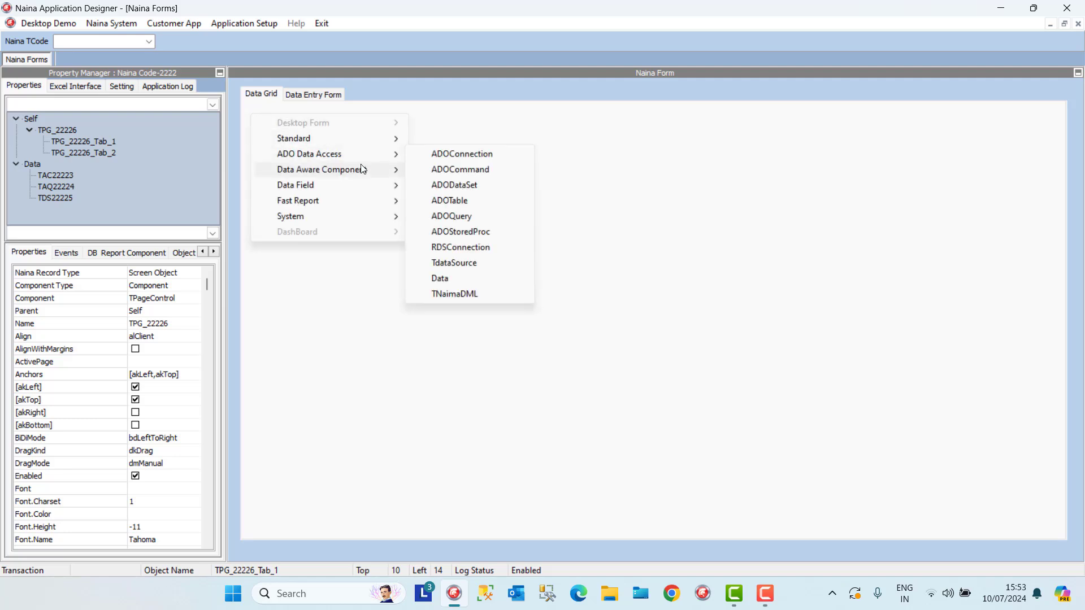
pyautogui.moveTo(377, 172)
pyautogui.click(442, 171)
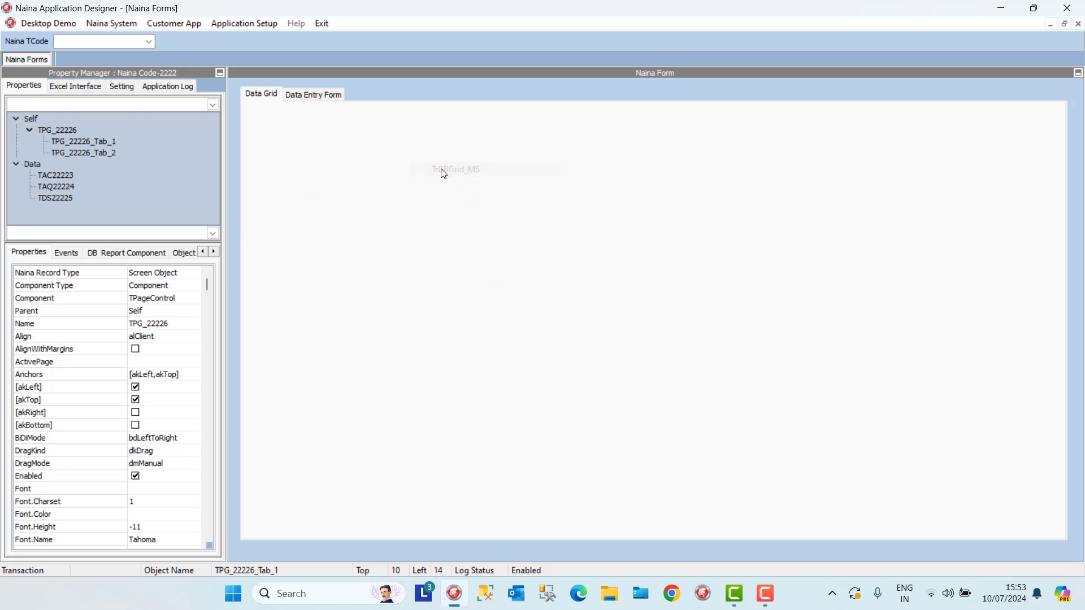
pyautogui.click(194, 337)
pyautogui.click(195, 338)
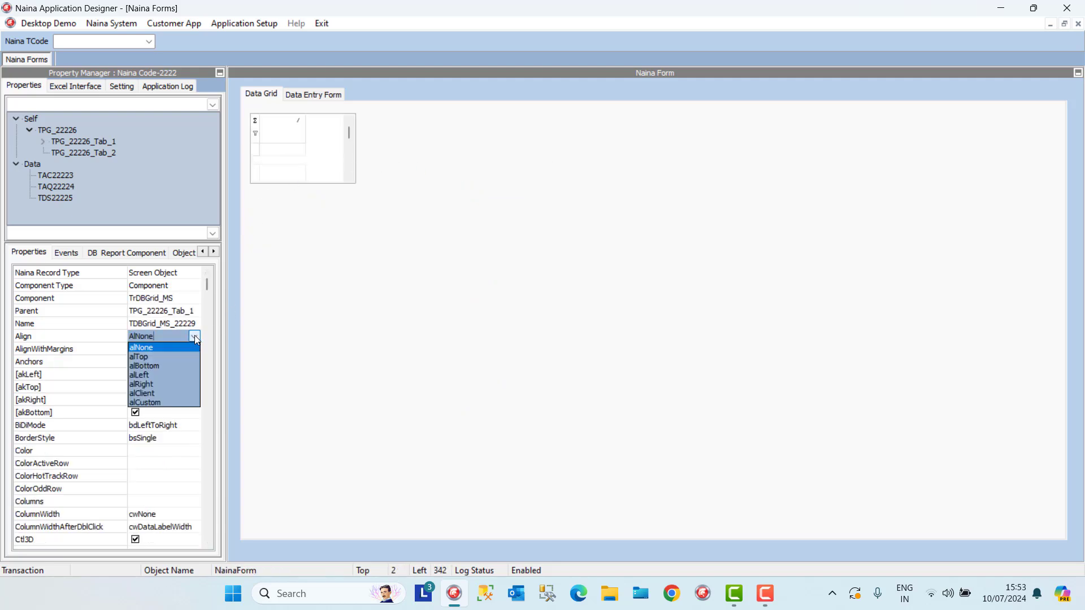
pyautogui.click(159, 394)
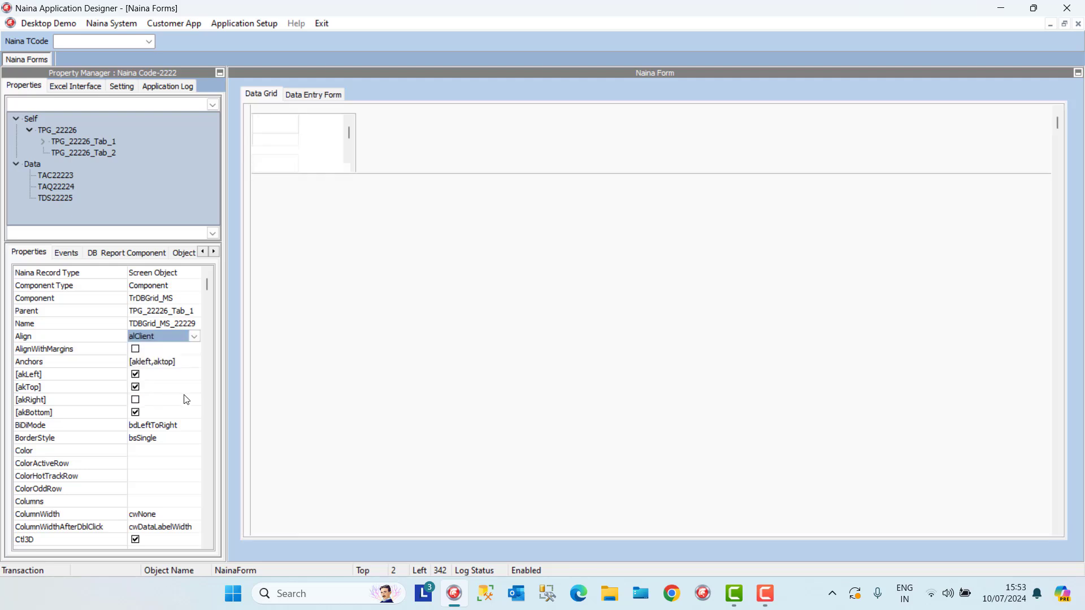
pyautogui.click(187, 399)
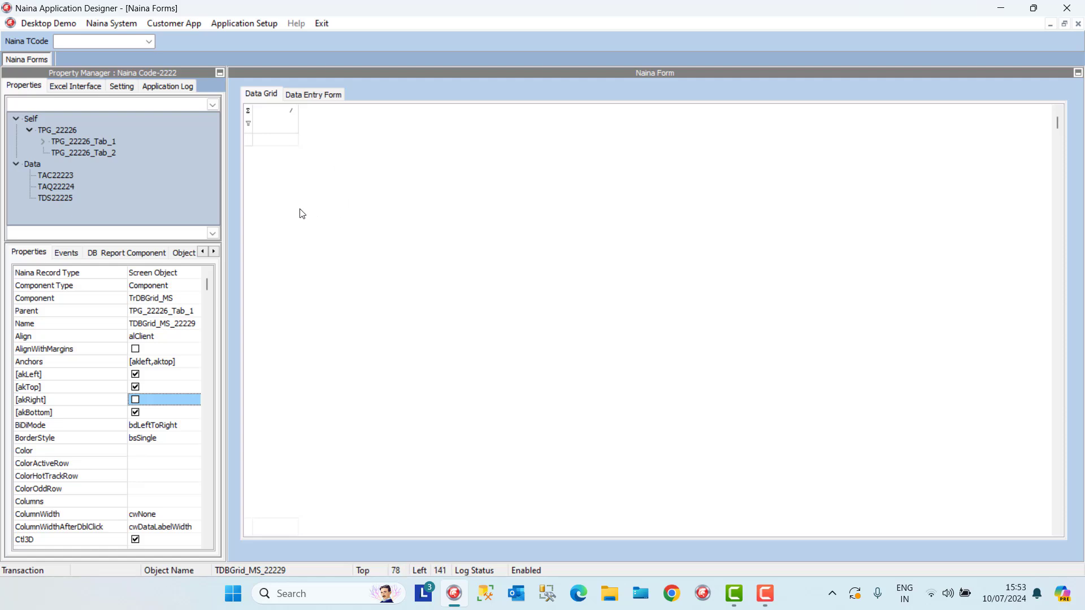
# Set the Data Grid tab's grid DataSource to TDS22225 and widen its Product column slightly
pyautogui.click(207, 544)
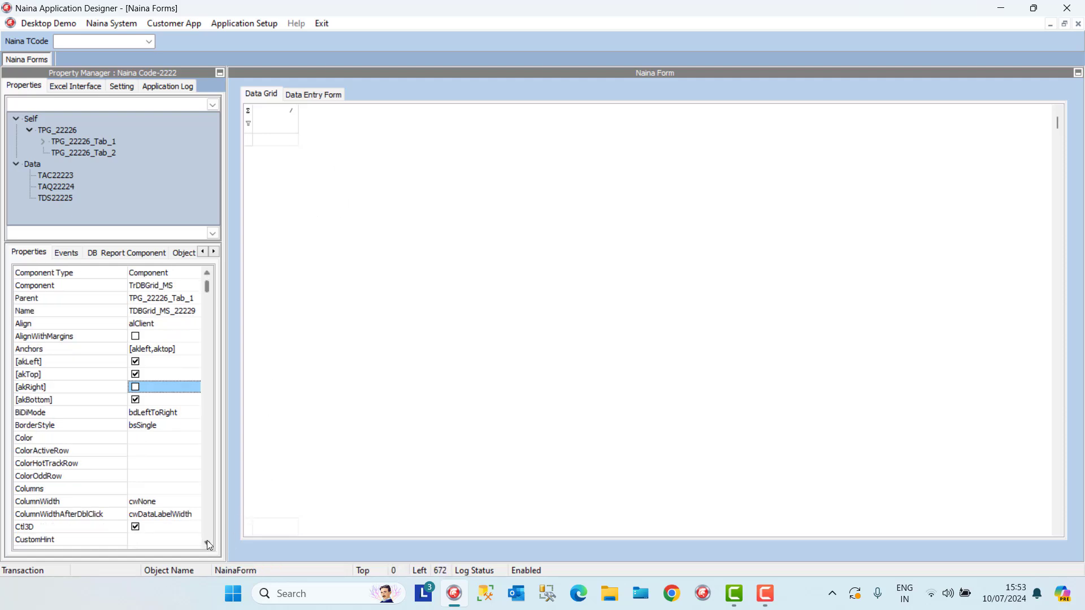
pyautogui.click(209, 544)
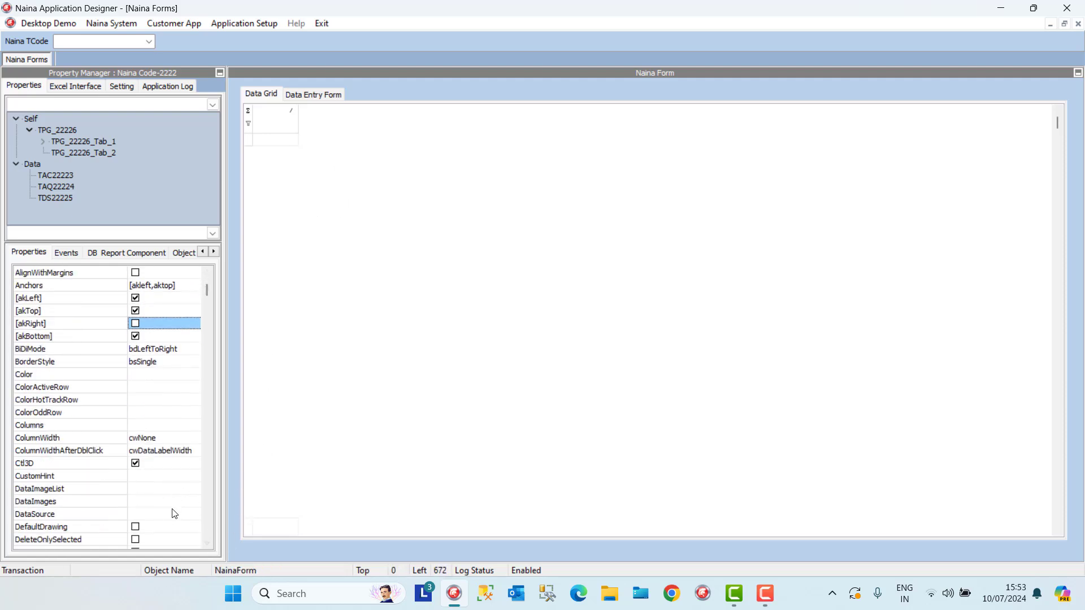
pyautogui.click(175, 516)
pyautogui.click(175, 517)
pyautogui.click(176, 526)
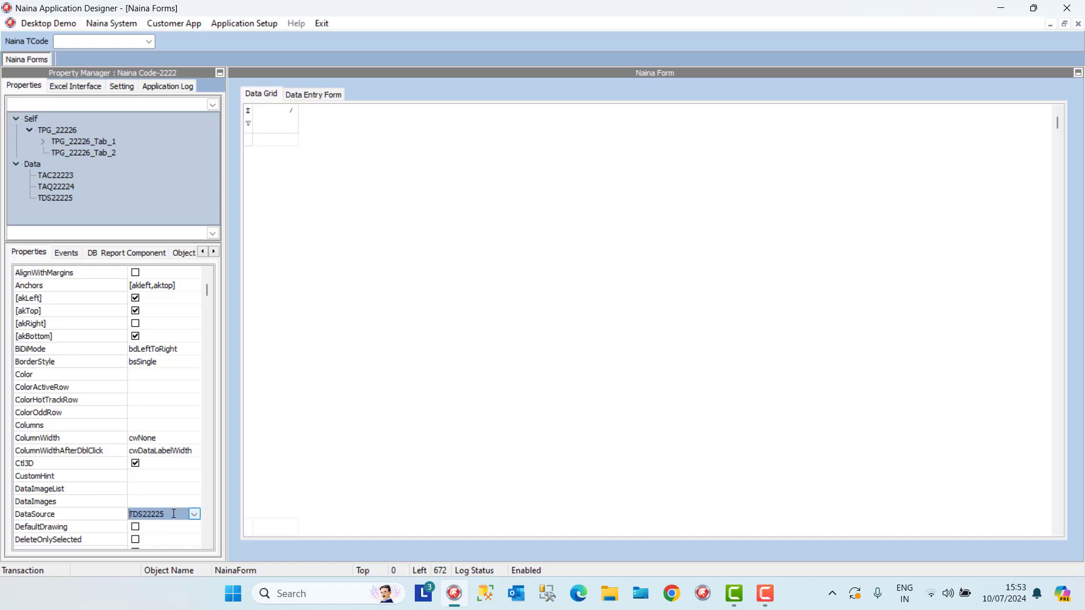
pyautogui.click(167, 501)
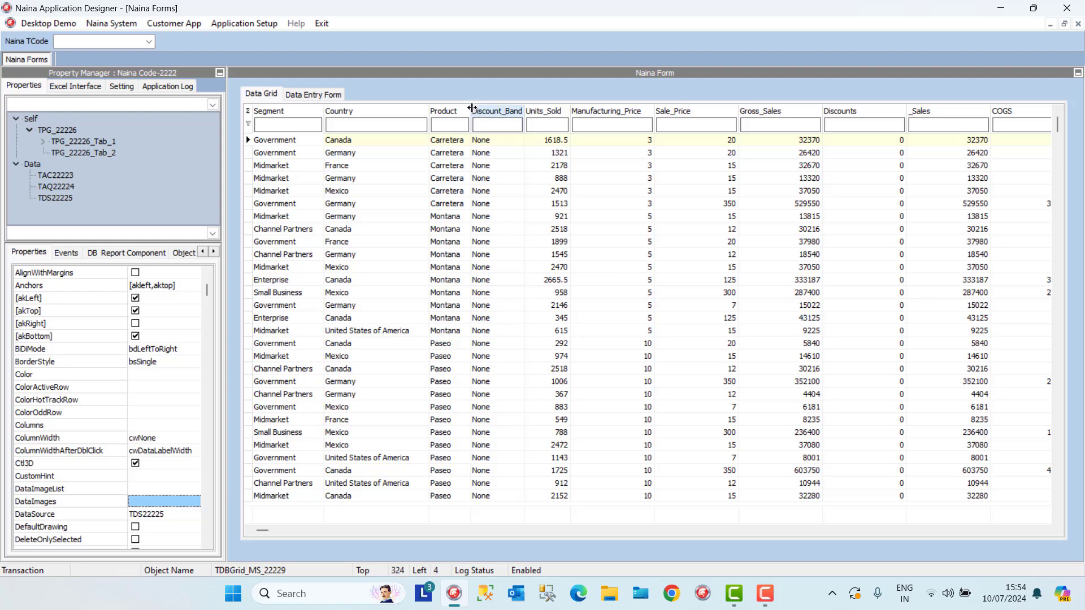
pyautogui.moveTo(471, 108); pyautogui.dragTo(489, 108)
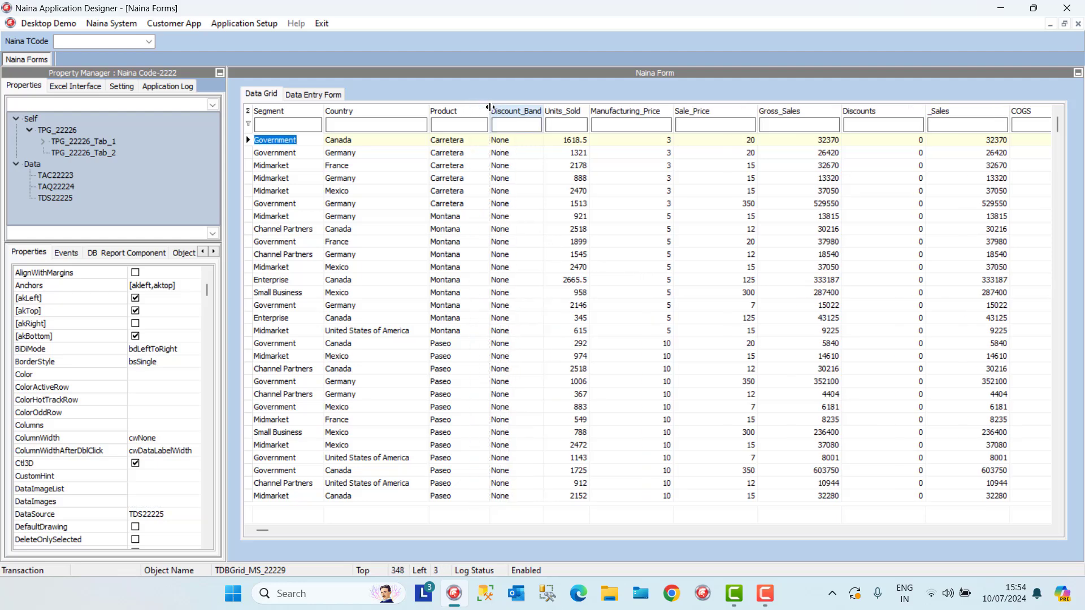
# Add a TrGroupBox to the Data Entry Form tab, place it in the upper-left corner and enlarge it across the tab's full width
pyautogui.click(318, 97)
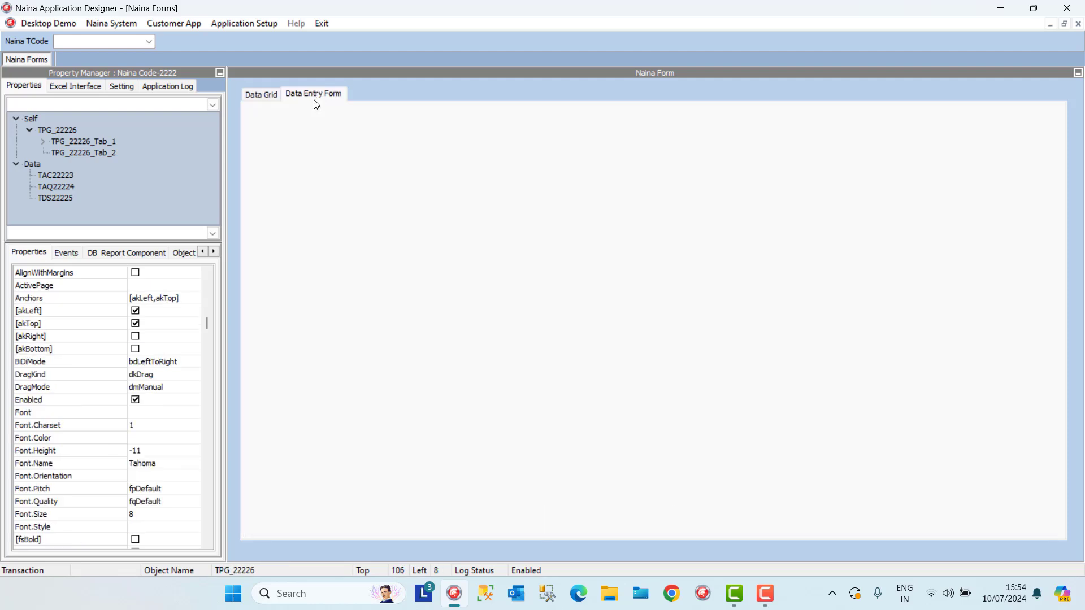
pyautogui.rightClick(283, 130)
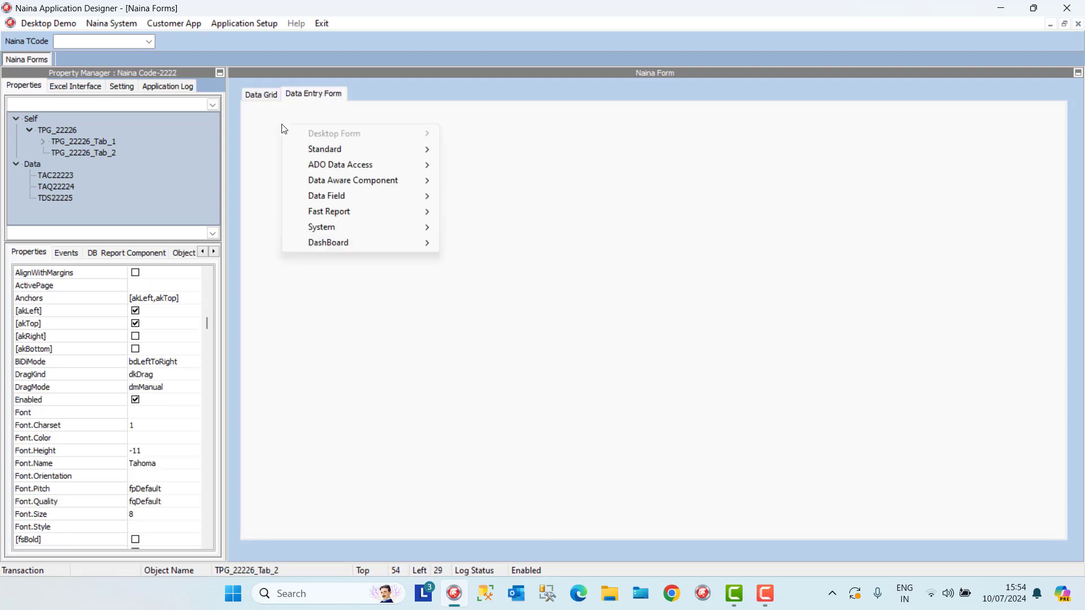
pyautogui.moveTo(348, 155)
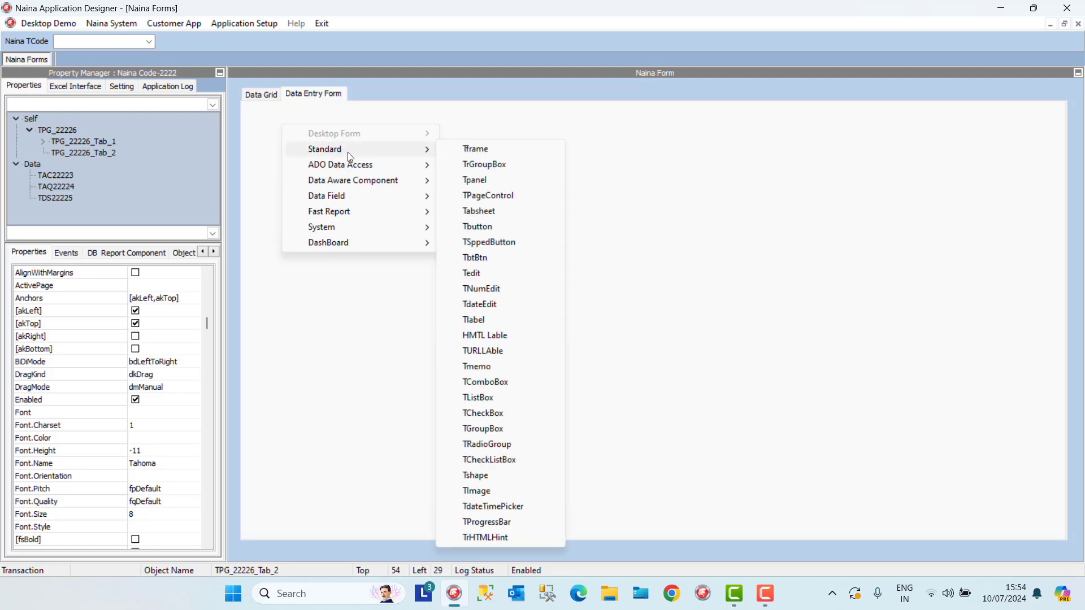
pyautogui.click(484, 164)
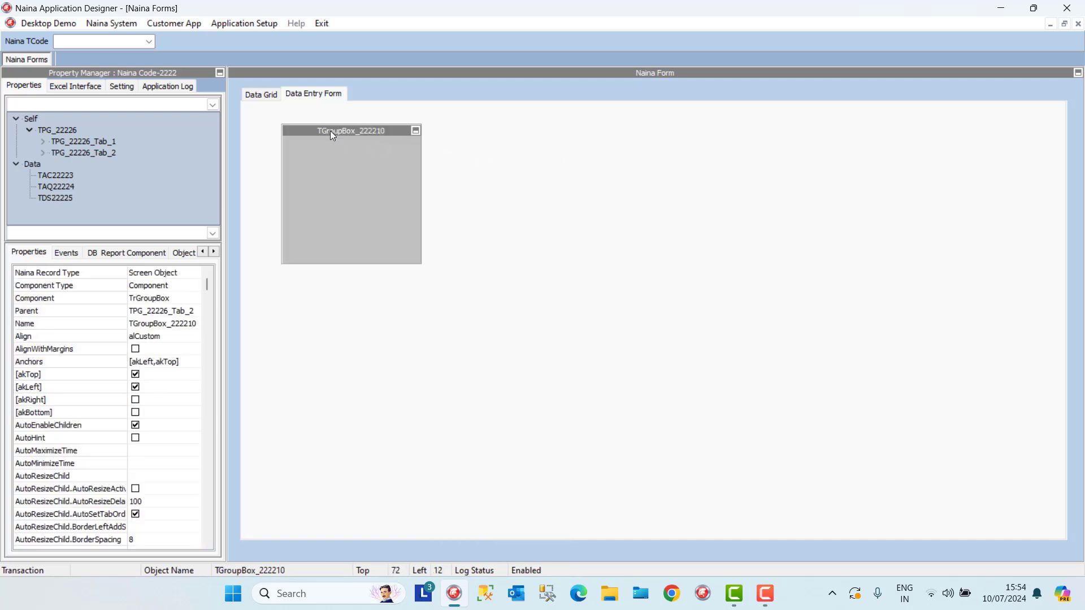
pyautogui.moveTo(332, 134); pyautogui.dragTo(294, 116)
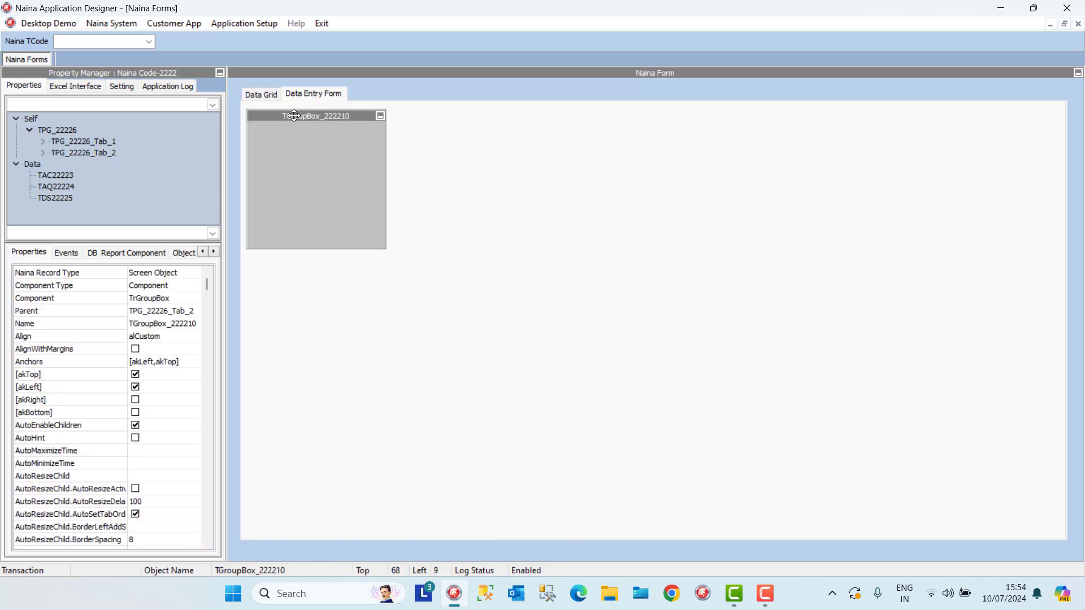
pyautogui.moveTo(386, 248); pyautogui.dragTo(884, 257)
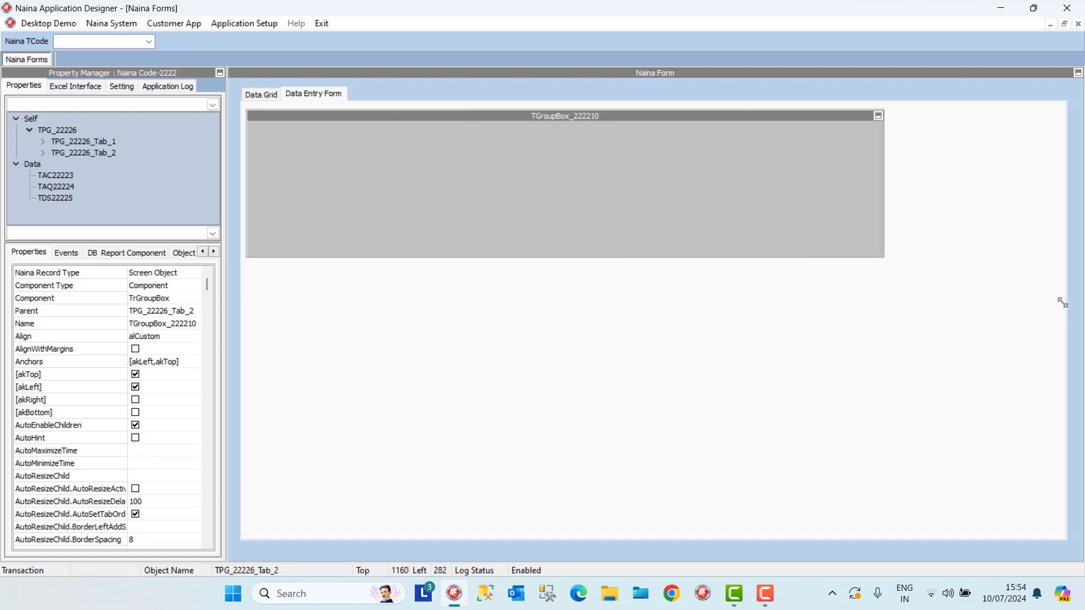
pyautogui.moveTo(409, 117); pyautogui.dragTo(1064, 296)
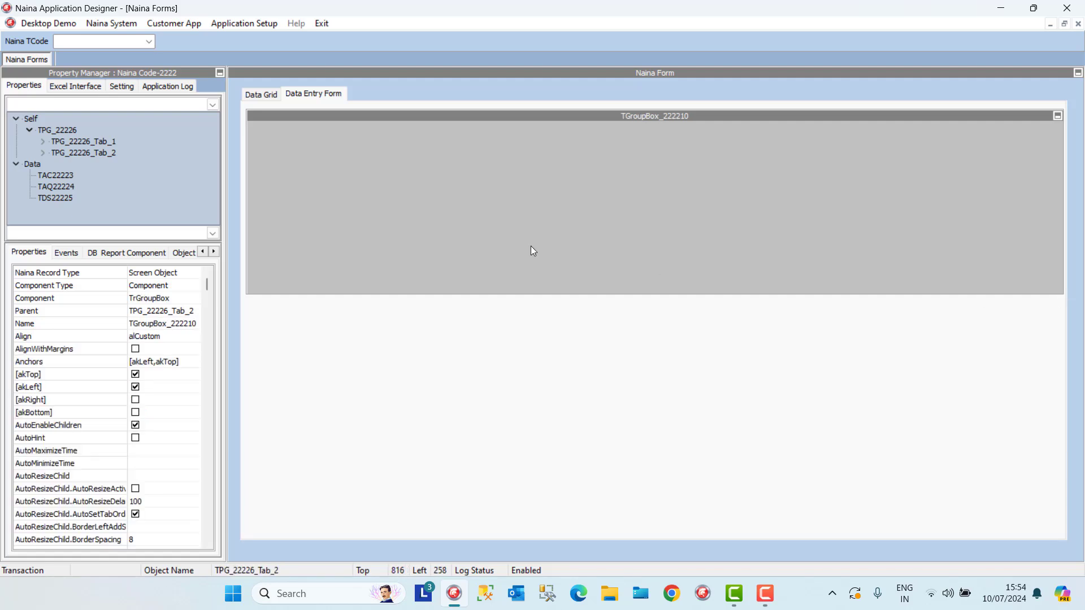
# Add a TrDBGrid_MS inside the group box and set its Align property to alClient
pyautogui.rightClick(249, 127)
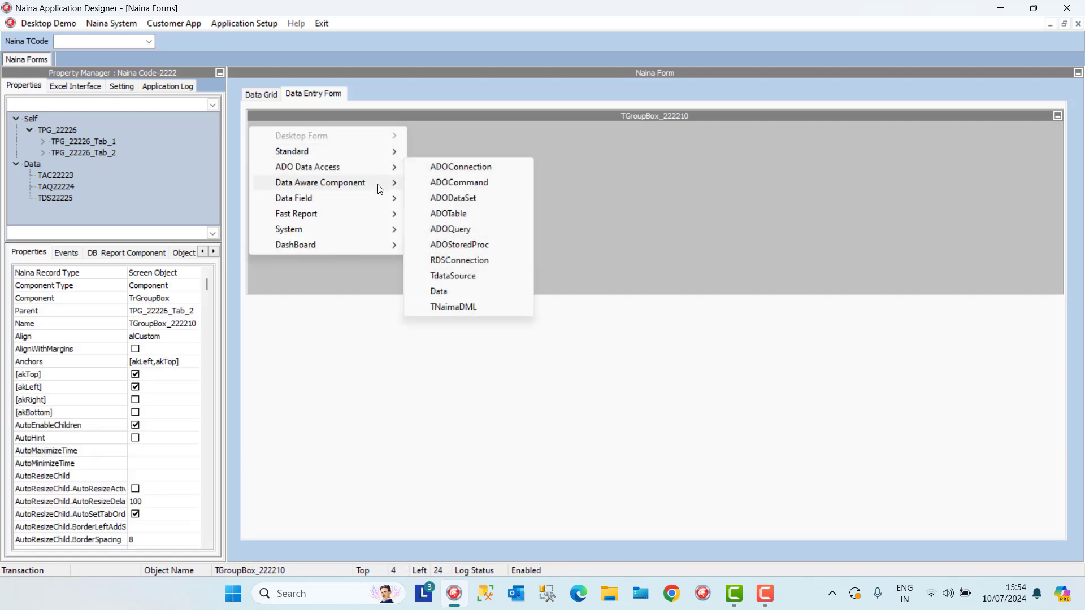
pyautogui.moveTo(380, 189)
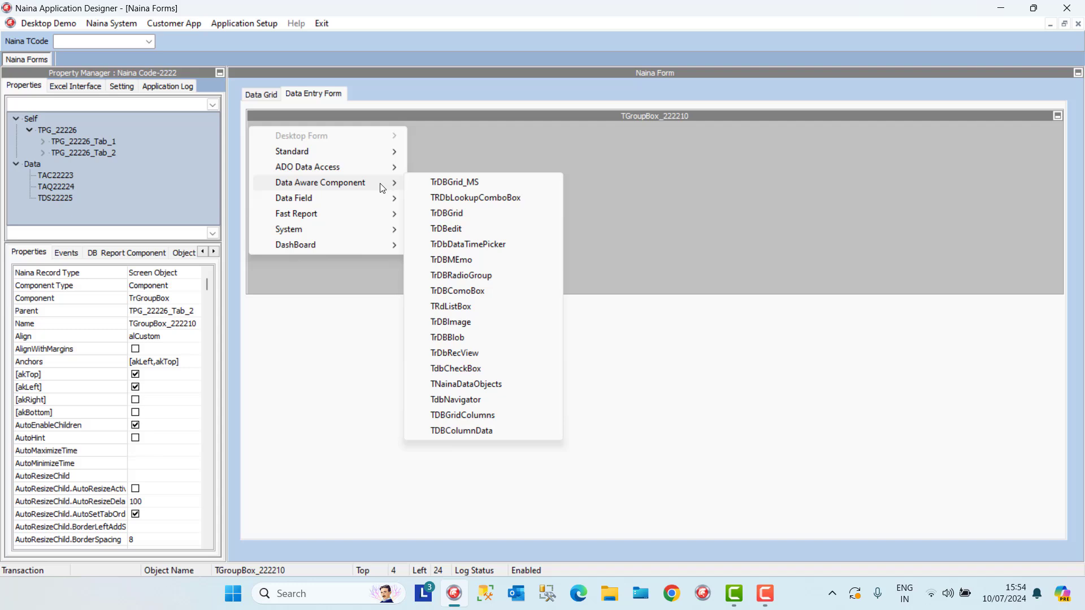
pyautogui.click(454, 182)
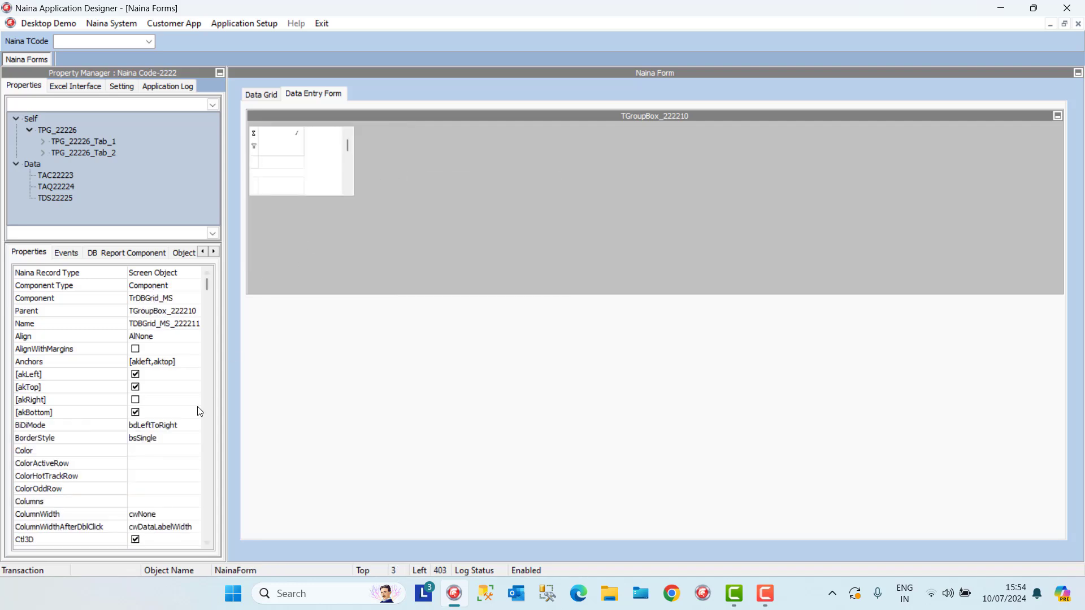
pyautogui.click(195, 338)
pyautogui.click(160, 393)
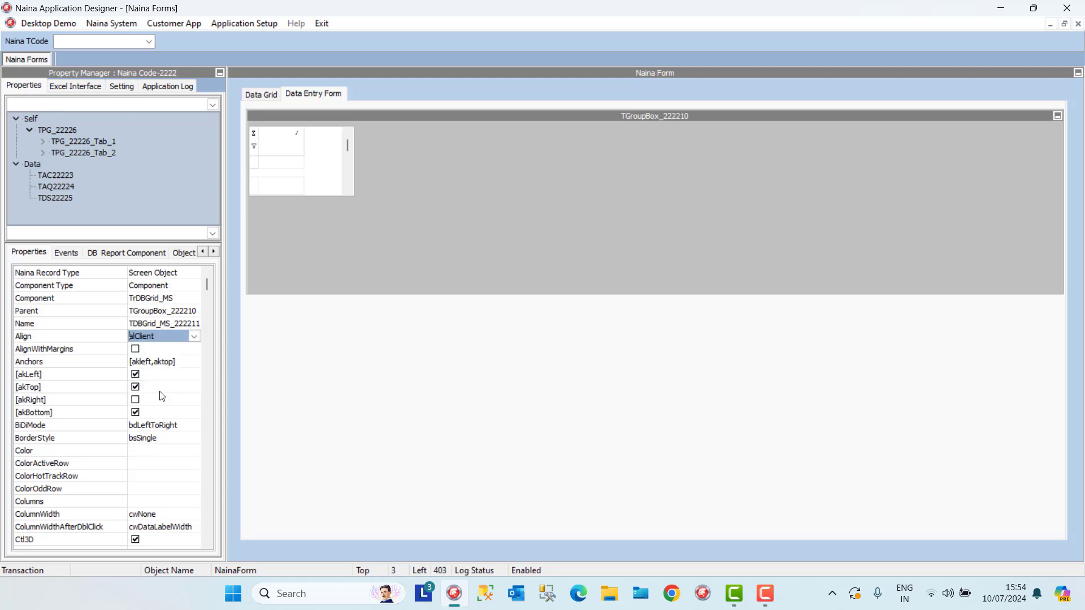
pyautogui.click(187, 489)
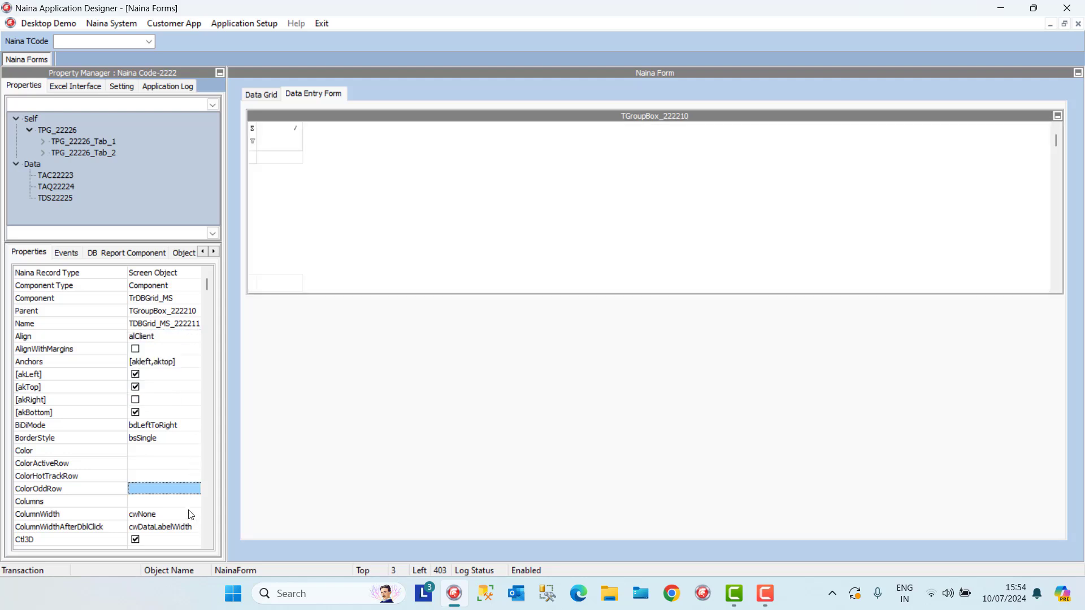
# Set the DataSource of the grid inside the group box to TDS22225
pyautogui.click(207, 544)
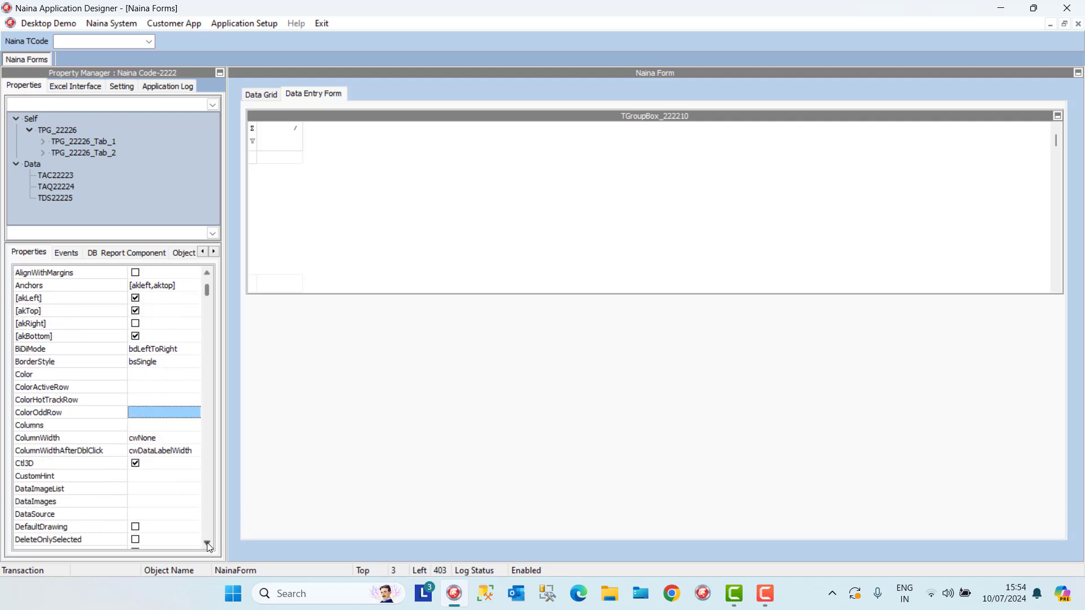
pyautogui.rightClick(206, 541)
pyautogui.click(178, 514)
pyautogui.click(160, 515)
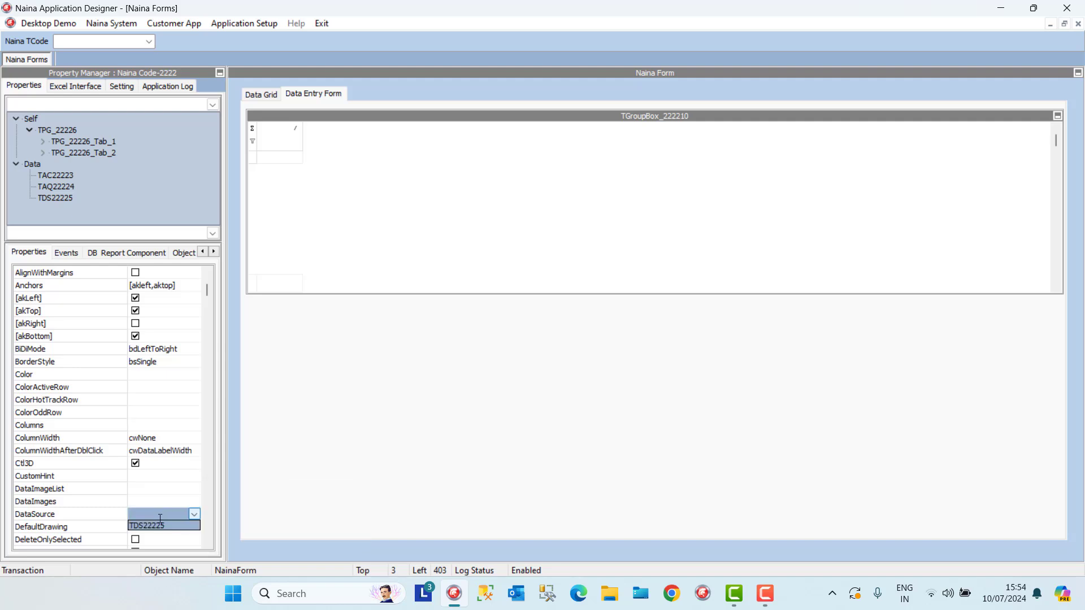
pyautogui.click(162, 526)
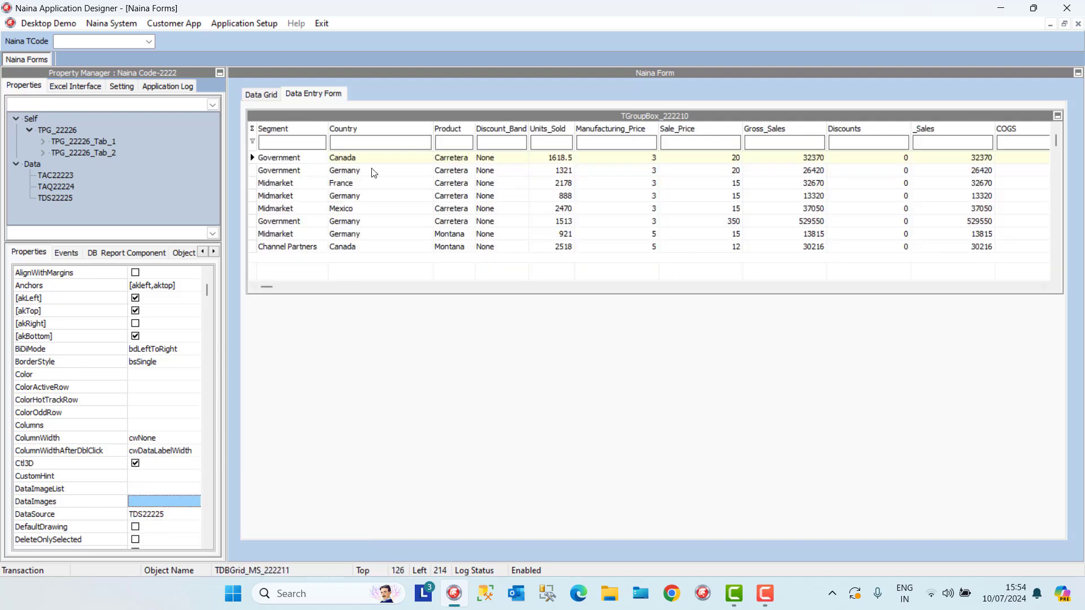
# Add a TrGroupBox below the grid's group box at the form's left side and enlarge it to about a third of the form's width
pyautogui.rightClick(252, 309)
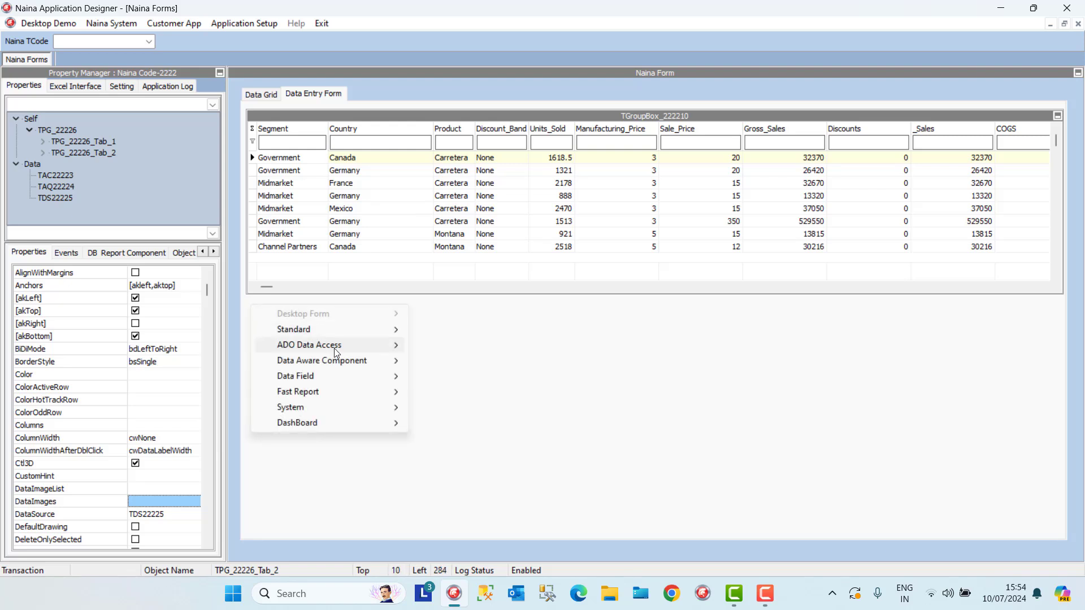
pyautogui.moveTo(362, 361)
pyautogui.moveTo(391, 331)
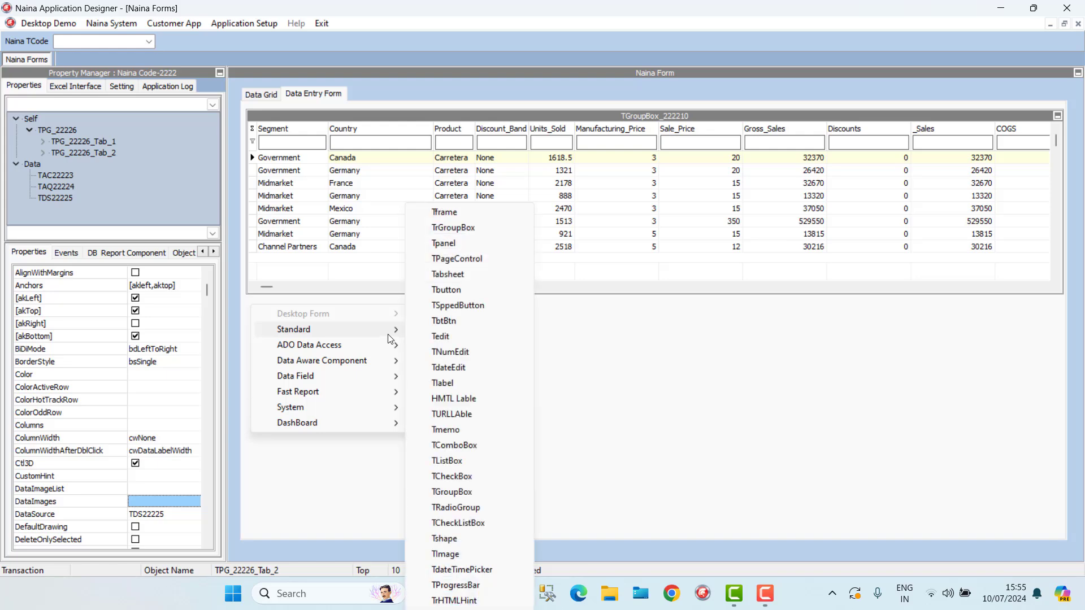
pyautogui.click(453, 227)
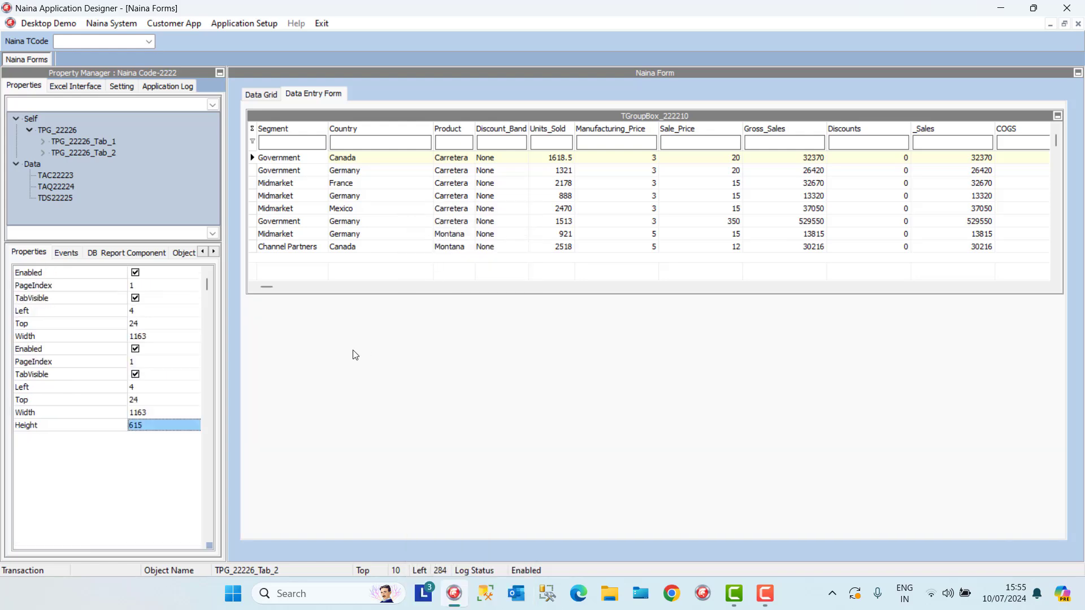
pyautogui.moveTo(257, 310); pyautogui.dragTo(505, 521)
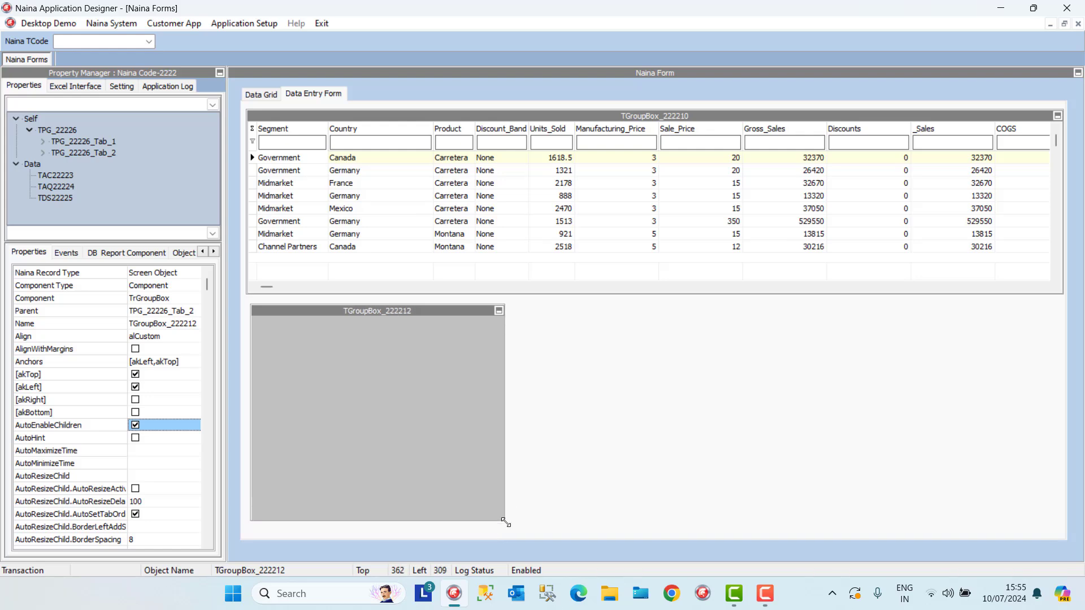
# Add a second TrGroupBox beside the lower-left one, align their top edges and enlarge it to a similar size
pyautogui.rightClick(531, 312)
pyautogui.moveTo(599, 333)
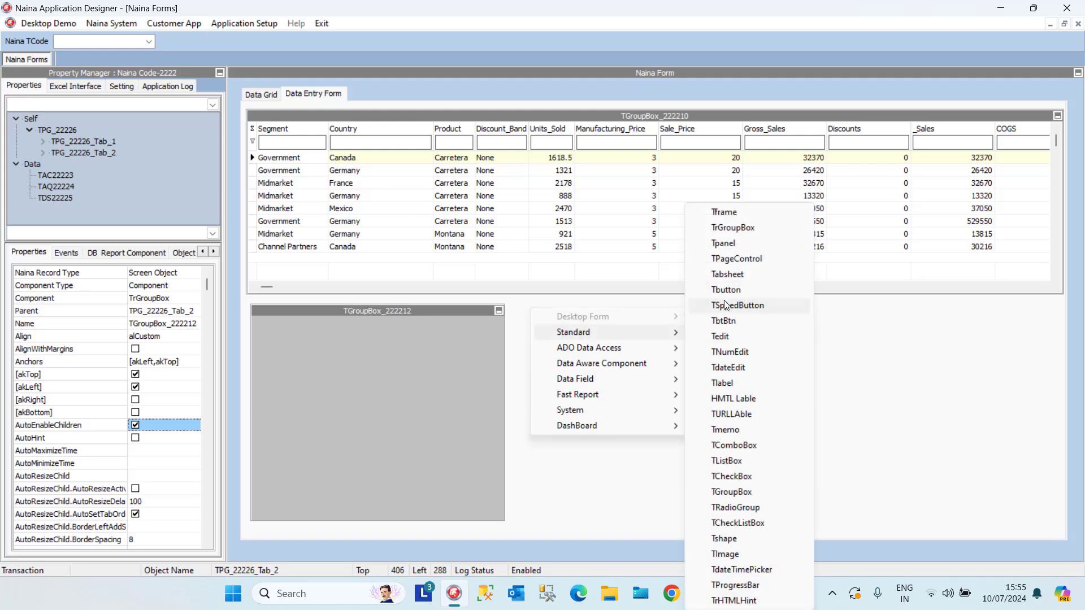
pyautogui.click(733, 227)
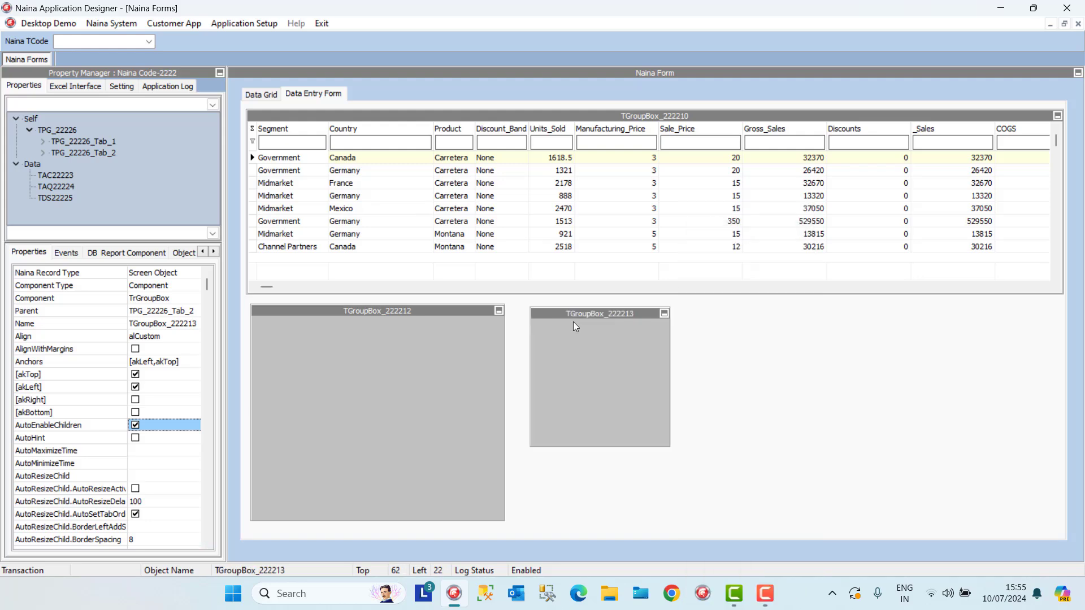
pyautogui.moveTo(563, 315); pyautogui.dragTo(544, 309)
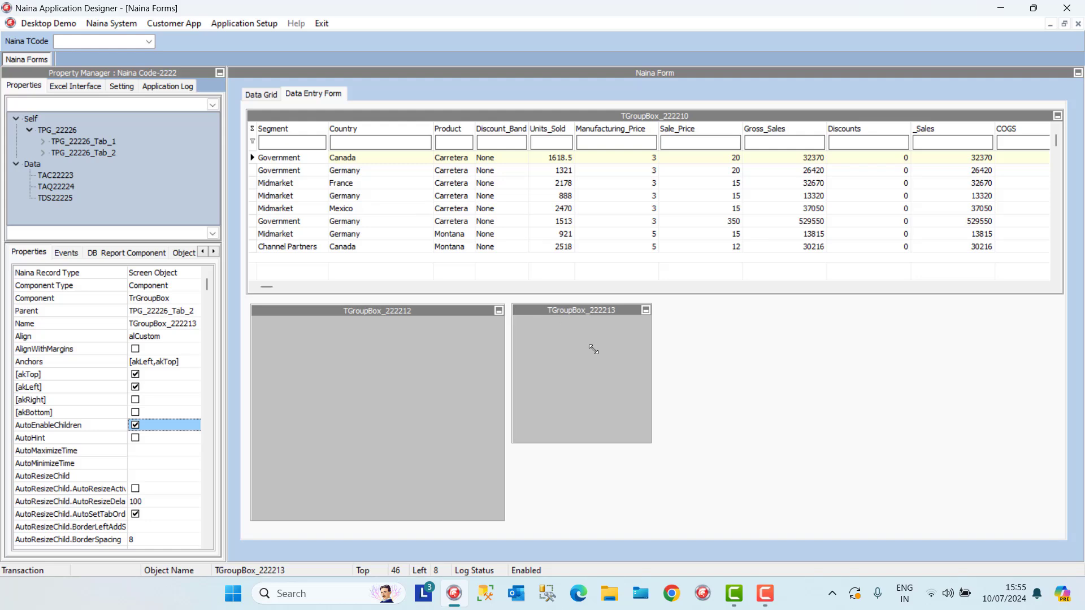
pyautogui.moveTo(651, 444); pyautogui.dragTo(772, 523)
pyautogui.press('shift')
pyautogui.press('shift')
pyautogui.press('shift')
pyautogui.press('shift')
pyautogui.press('shift')
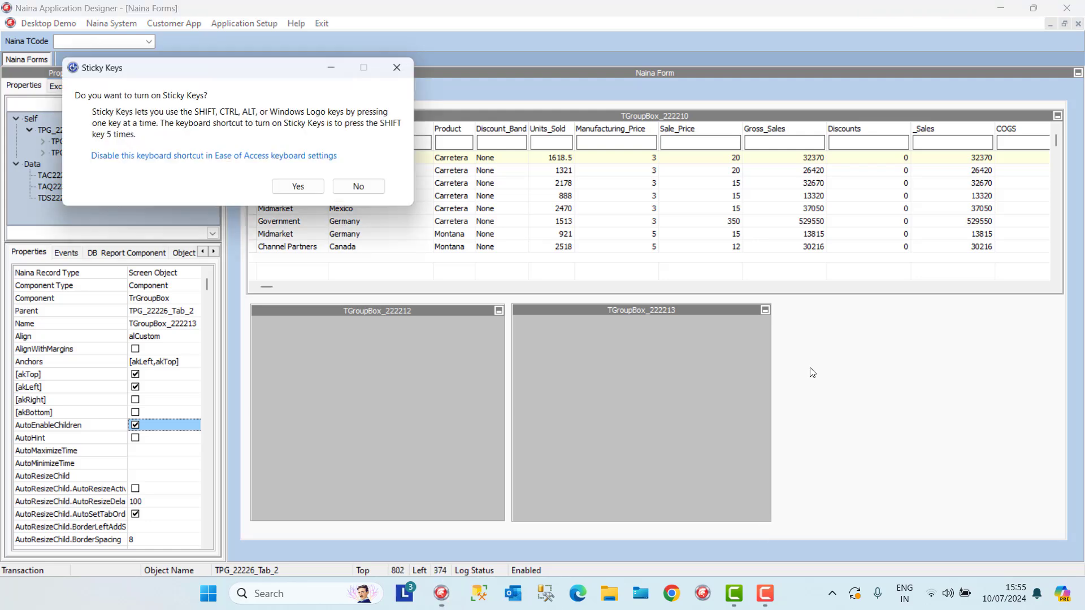
# Add a third TrGroupBox in the remaining lower-right space, enlarge it to match its neighbours, and decline turning on Sticky Keys
pyautogui.rightClick(793, 305)
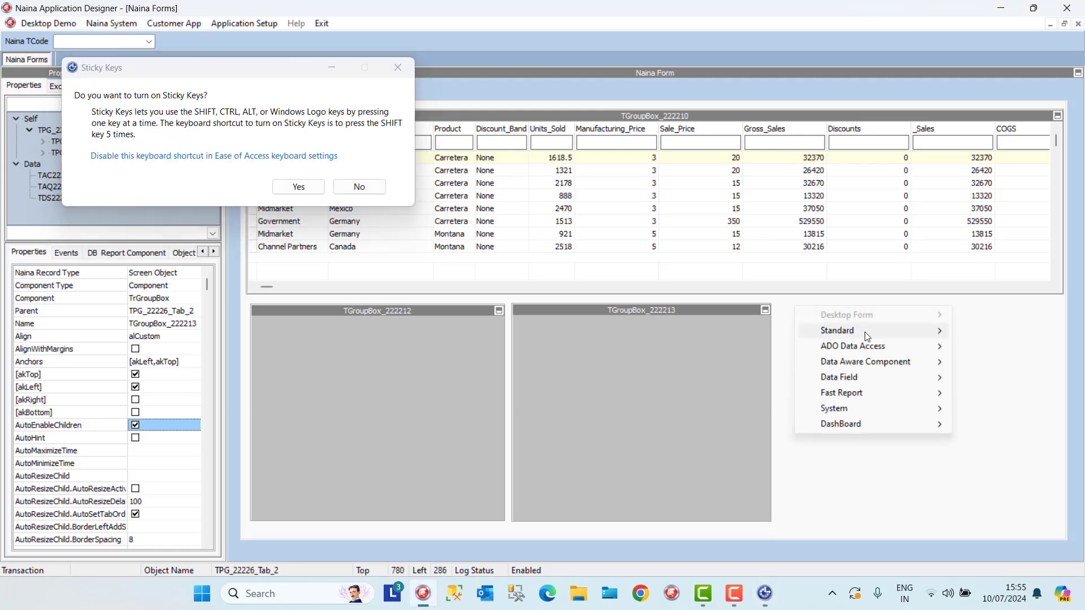
pyautogui.moveTo(848, 330)
pyautogui.click(995, 229)
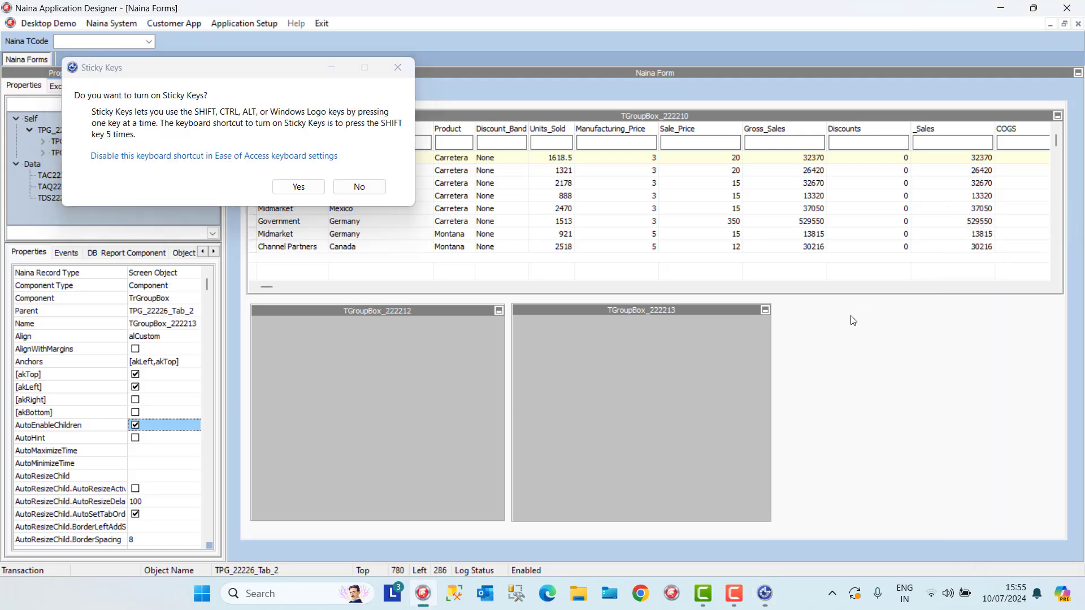
pyautogui.moveTo(822, 312); pyautogui.dragTo(804, 311)
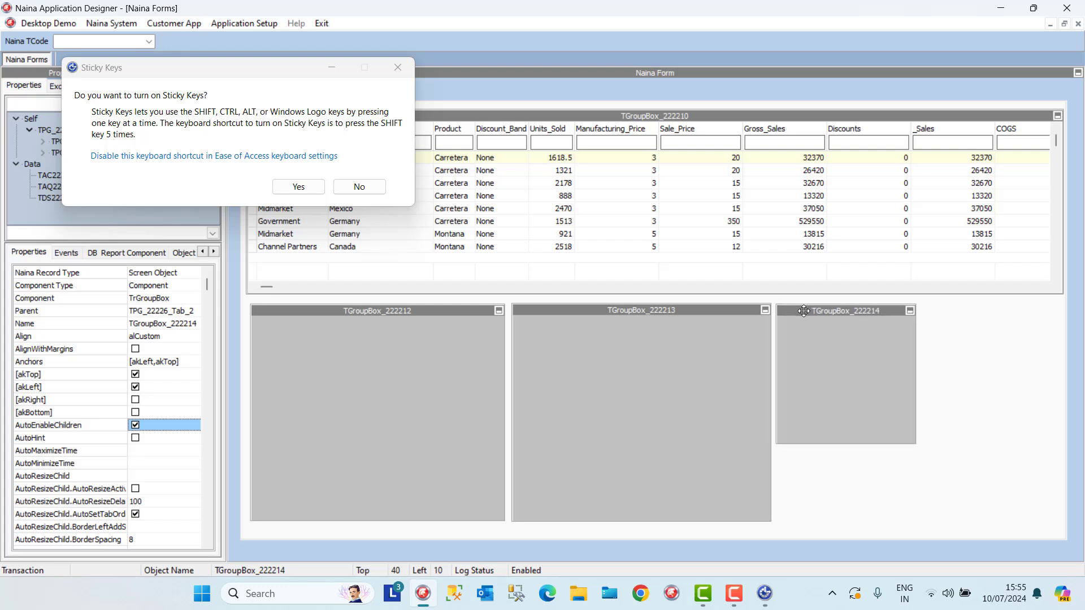
pyautogui.moveTo(915, 443); pyautogui.dragTo(1058, 522)
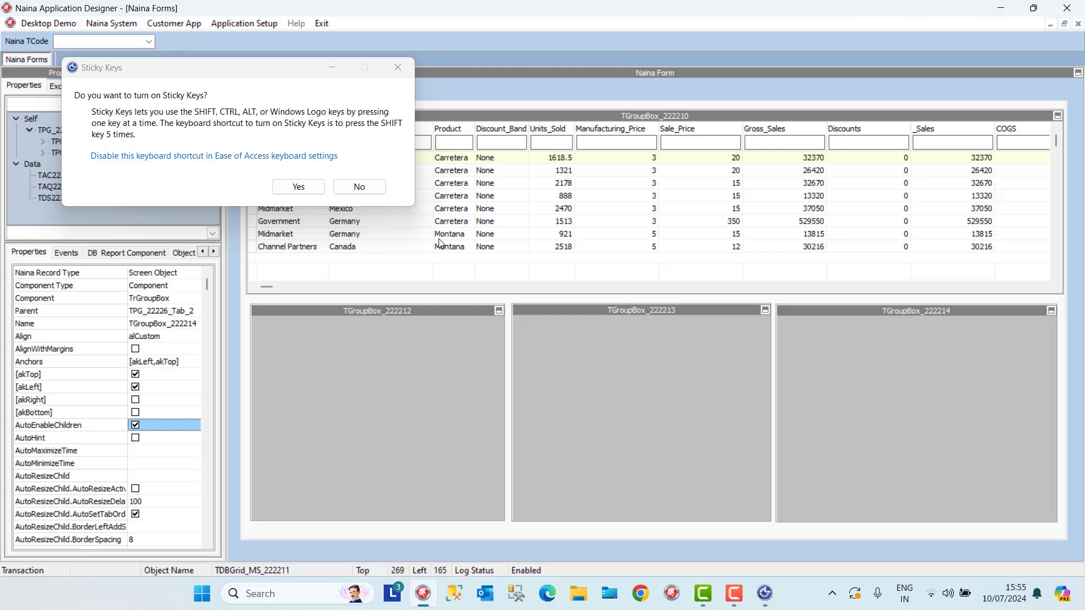
pyautogui.click(371, 190)
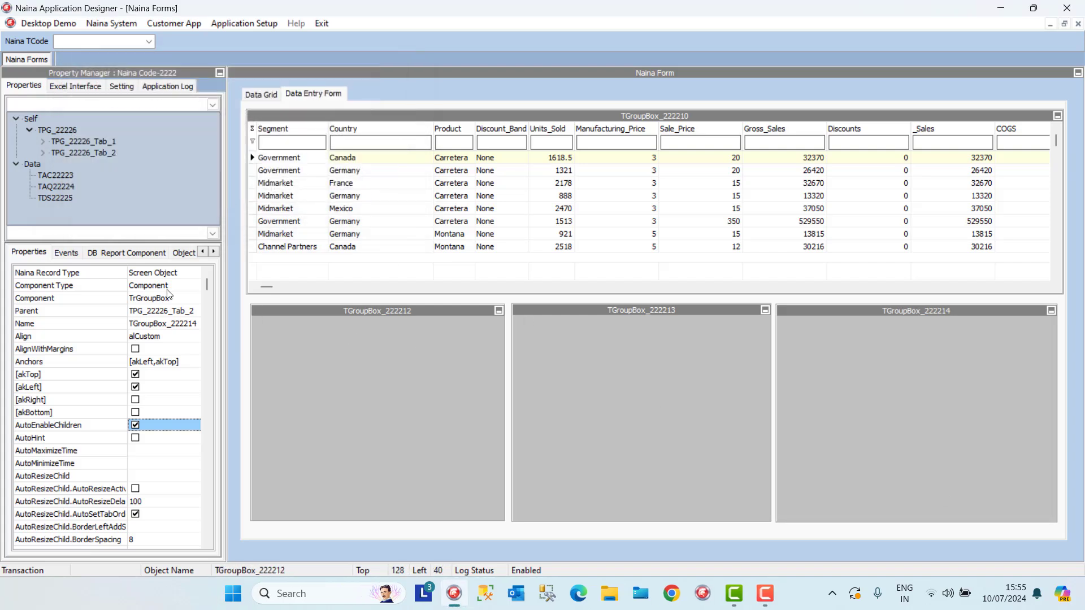
# Arrange the TAQ22224 and TDS22225 components below TAC22223 and open the table structure of TAQ22224
pyautogui.click(105, 253)
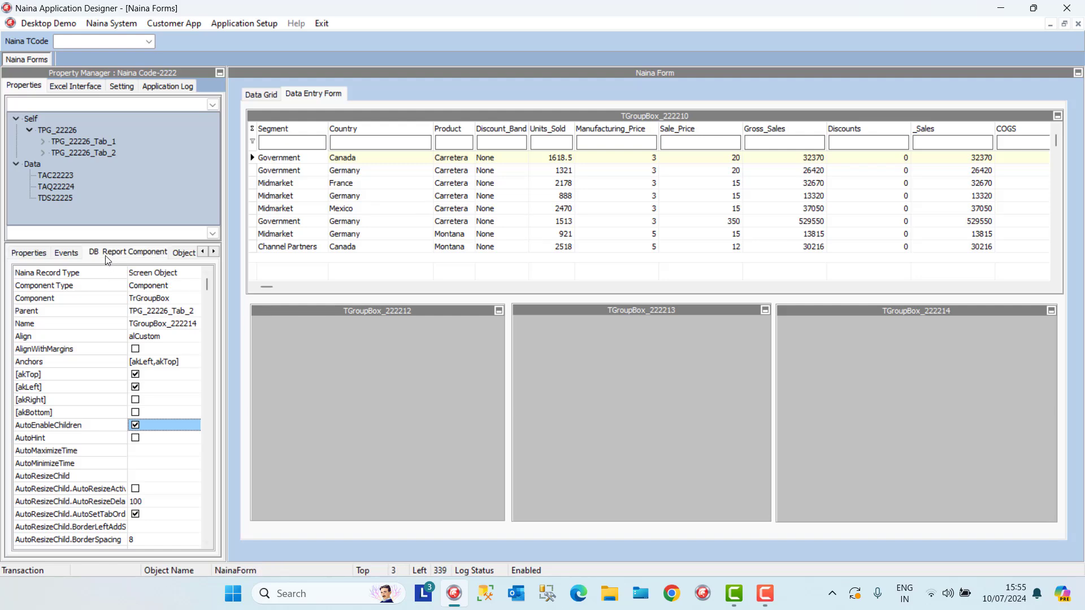
pyautogui.moveTo(34, 313); pyautogui.dragTo(39, 362)
pyautogui.moveTo(84, 310); pyautogui.dragTo(37, 356)
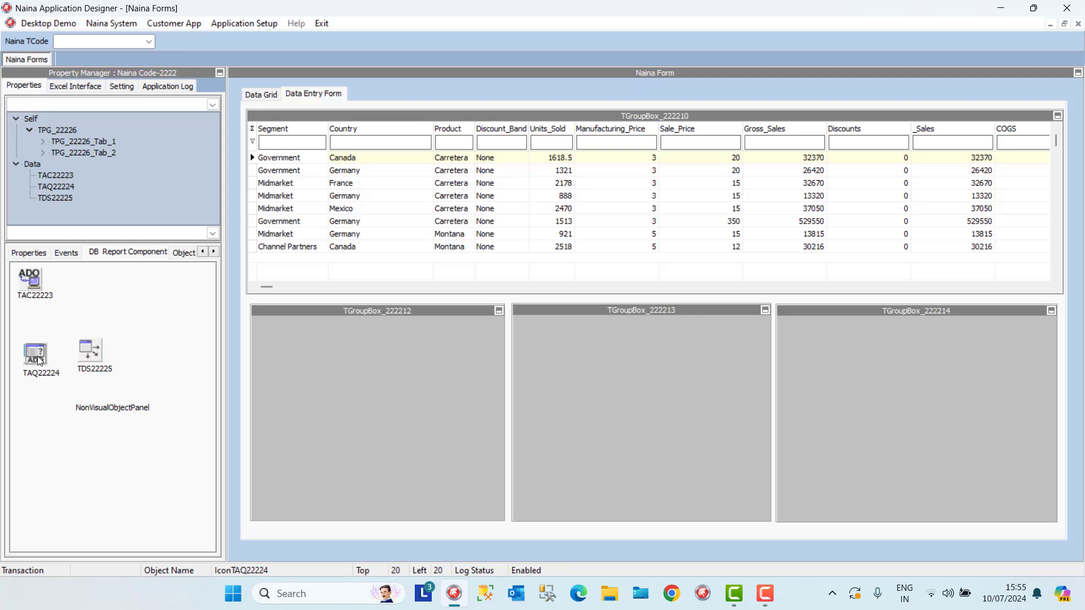
pyautogui.rightClick(37, 356)
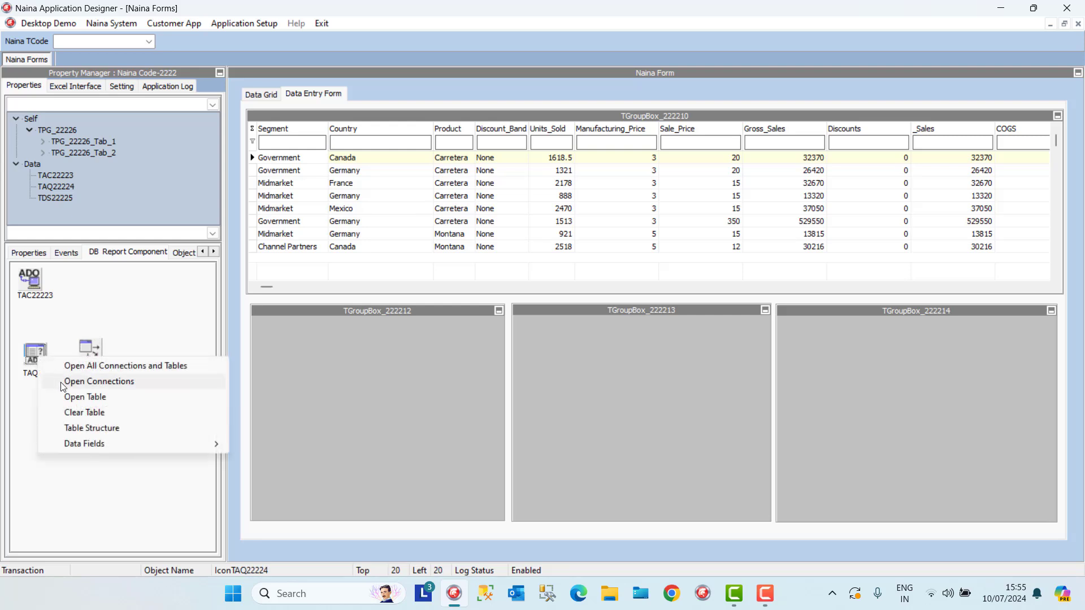
pyautogui.click(100, 427)
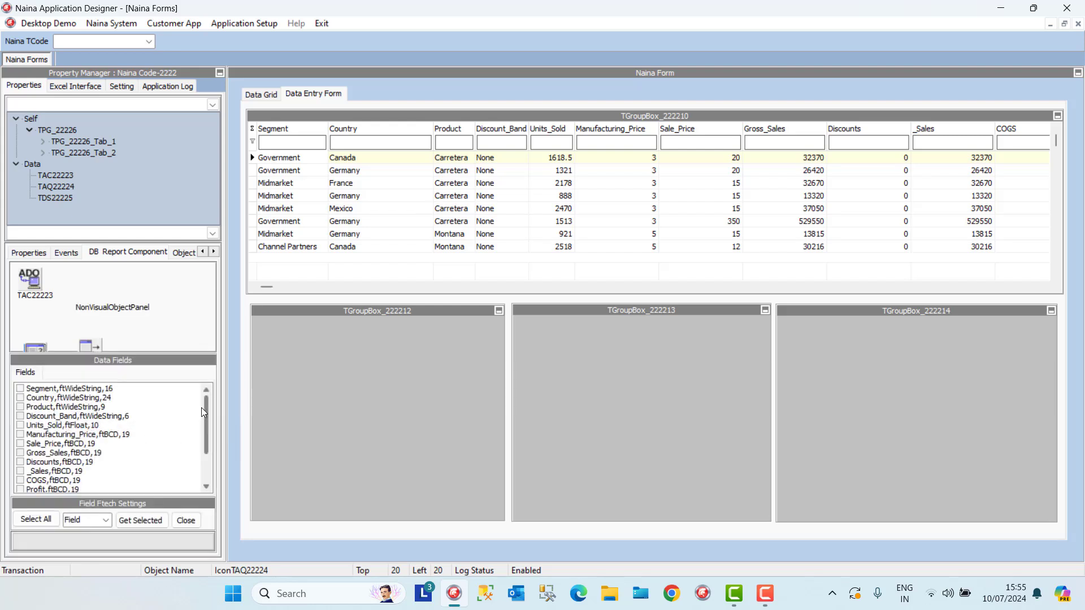
# Review the data fields of TAQ22224 one by one, from Segment through Year
pyautogui.moveTo(205, 408); pyautogui.dragTo(202, 386)
pyautogui.click(95, 389)
pyautogui.click(94, 399)
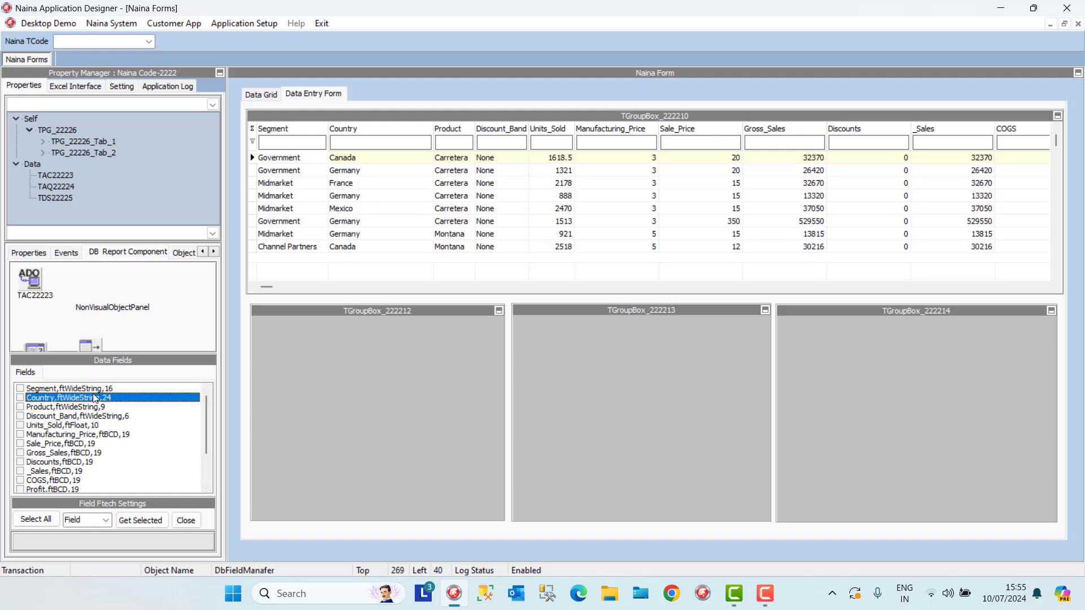
pyautogui.click(96, 406)
pyautogui.click(97, 416)
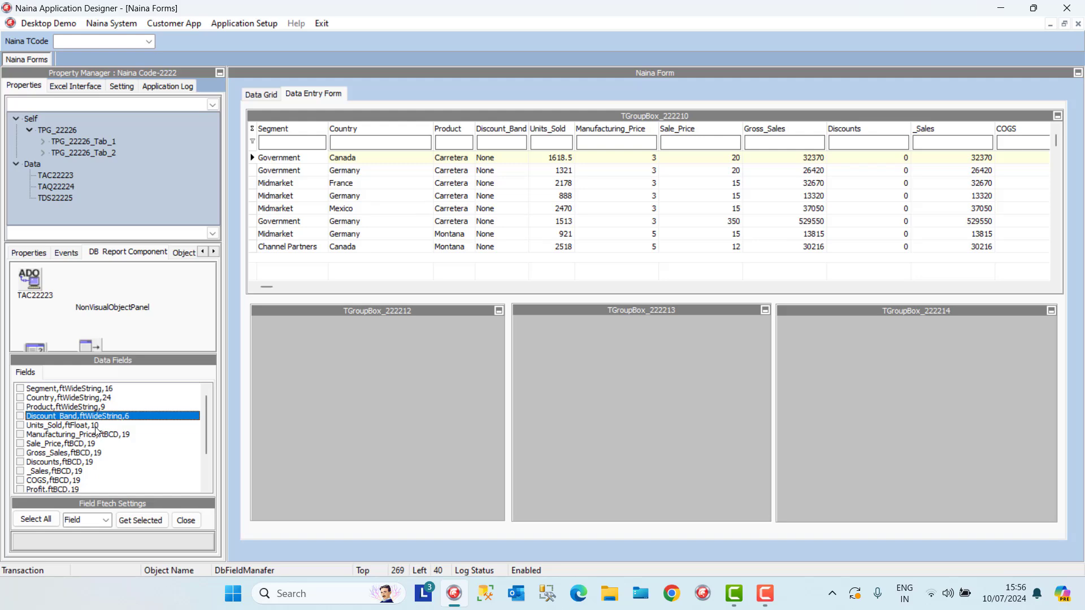
pyautogui.click(96, 426)
pyautogui.click(97, 435)
pyautogui.click(96, 443)
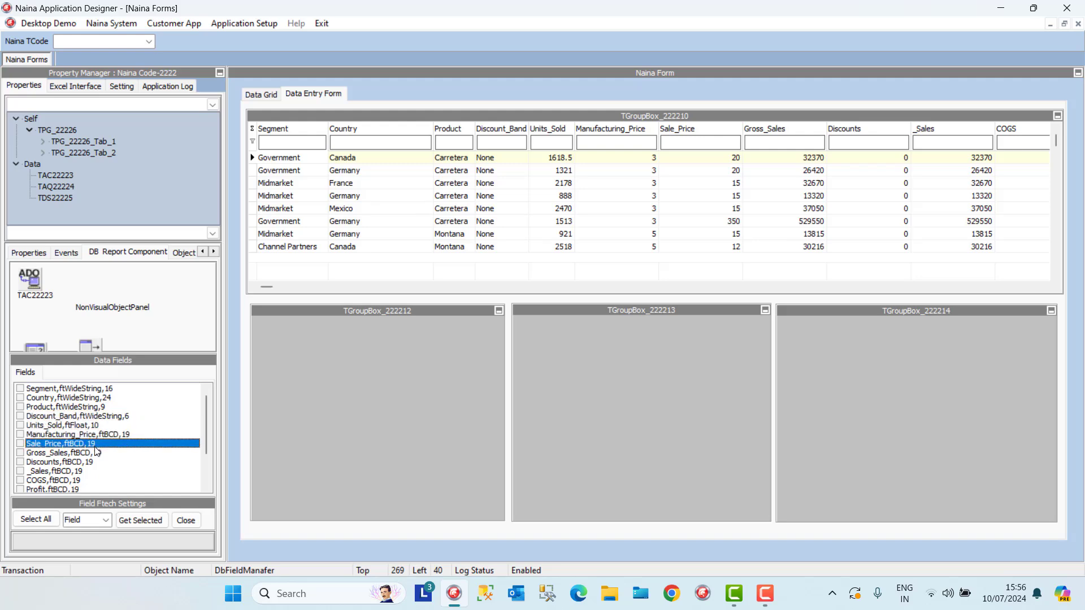
pyautogui.click(95, 452)
pyautogui.click(90, 462)
pyautogui.click(84, 471)
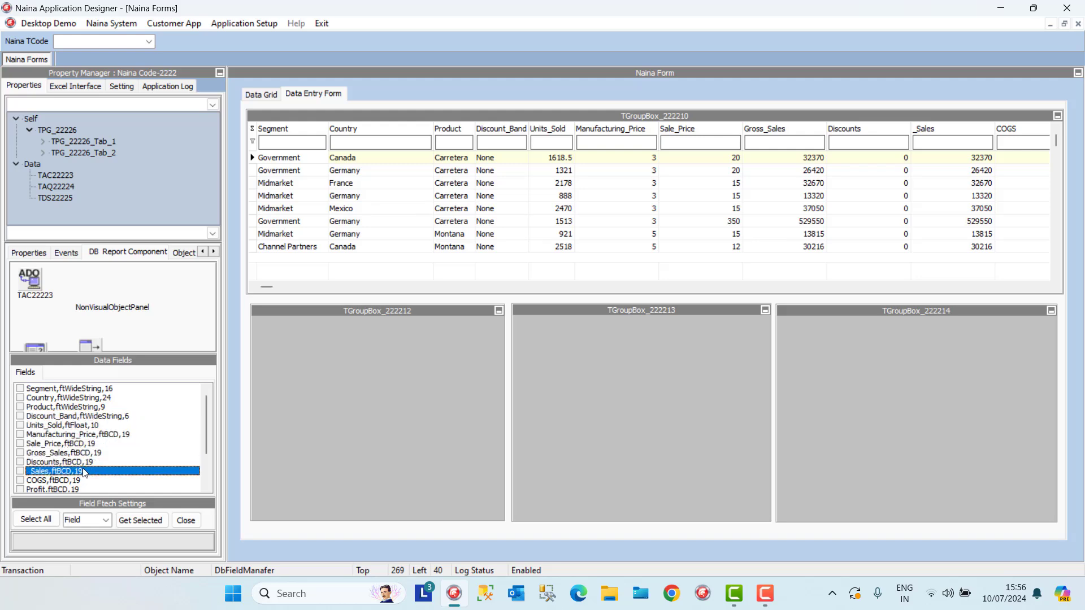
pyautogui.click(79, 481)
pyautogui.click(78, 489)
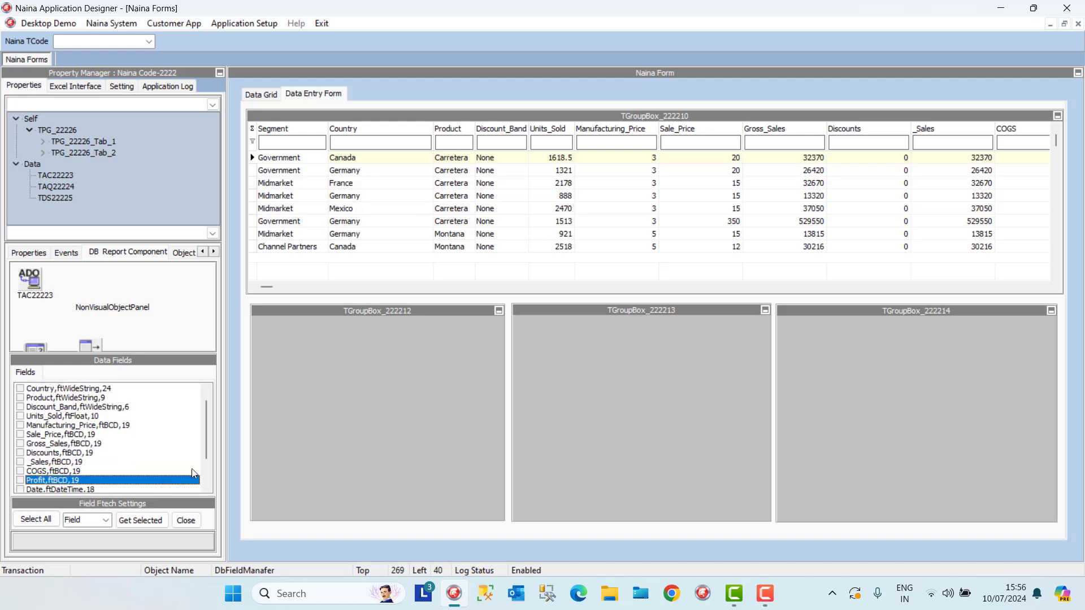
pyautogui.moveTo(204, 445); pyautogui.dragTo(208, 472)
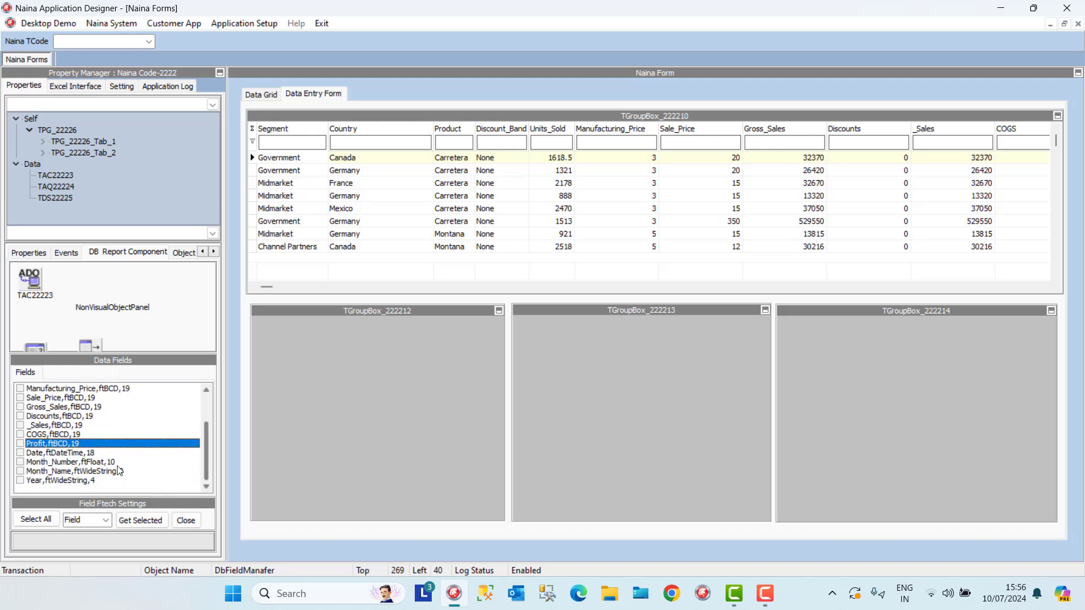
pyautogui.click(88, 454)
pyautogui.click(91, 463)
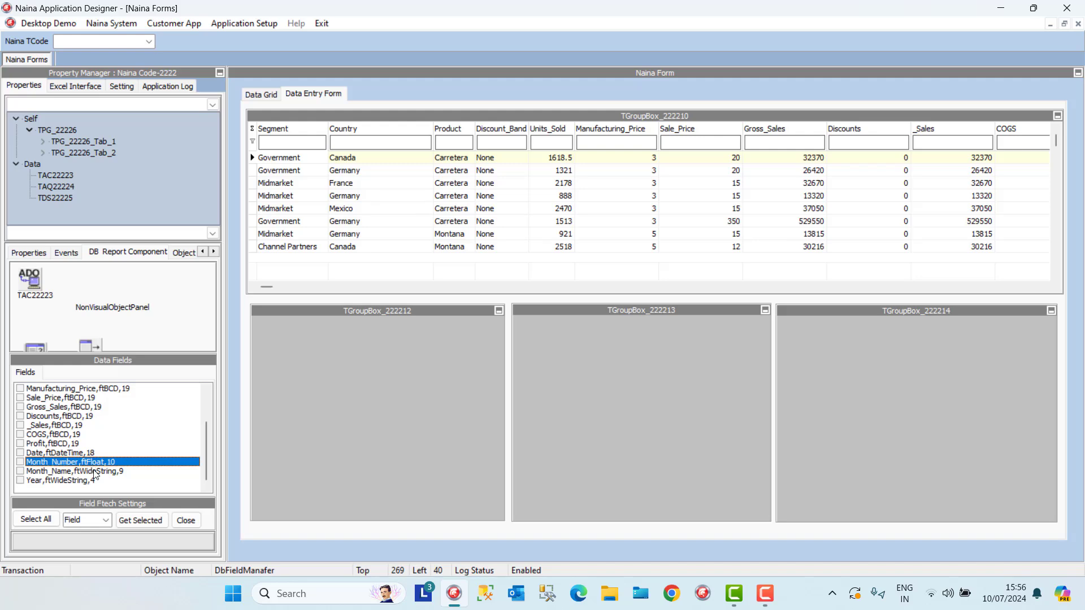
pyautogui.click(93, 472)
pyautogui.click(88, 481)
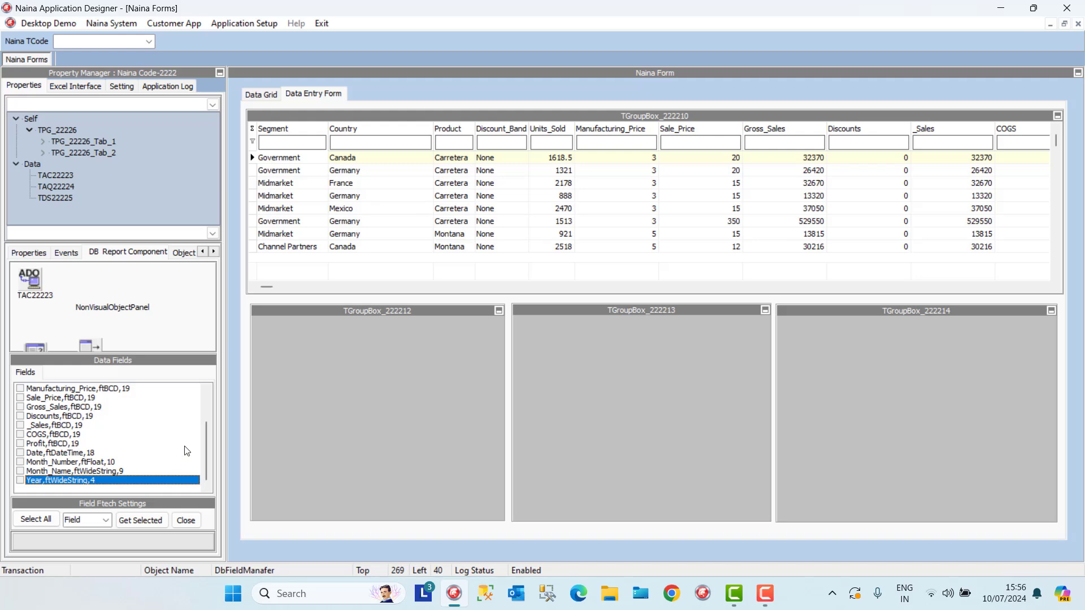
pyautogui.moveTo(205, 449); pyautogui.dragTo(198, 401)
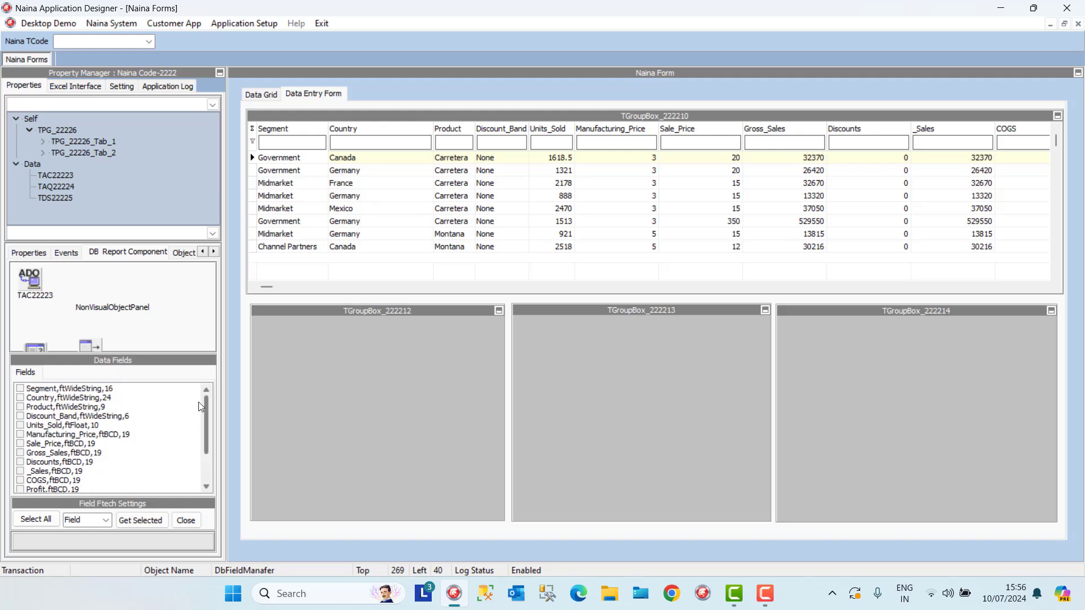
# Check the fields Segment, Country, Product, Discount_Band and Units_Sold, and set the fetch mode to Field & Object
pyautogui.click(21, 390)
pyautogui.click(21, 398)
pyautogui.click(20, 407)
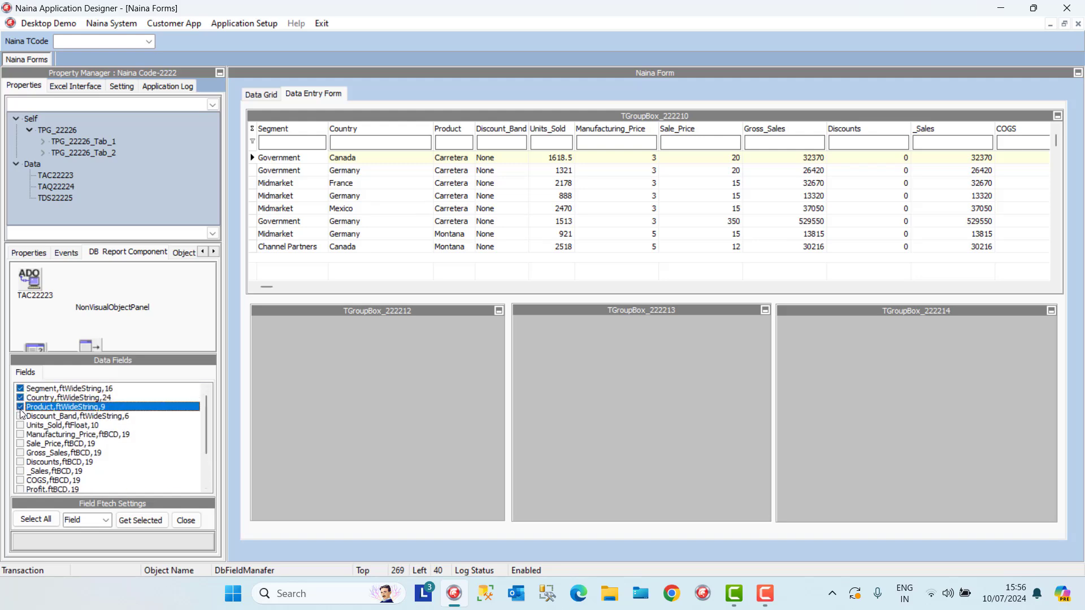
pyautogui.click(20, 416)
pyautogui.click(21, 426)
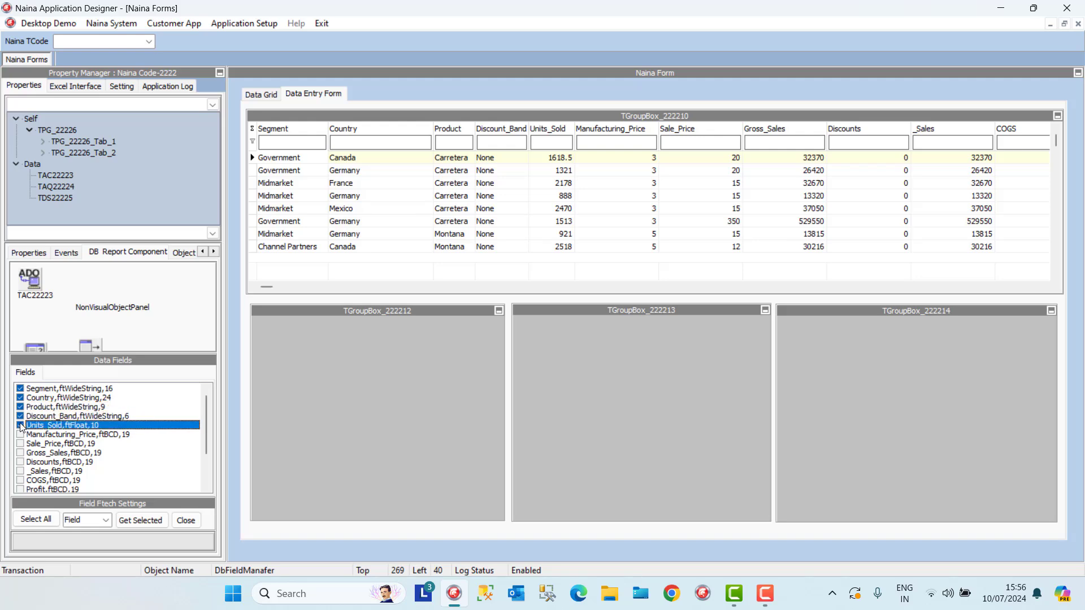
pyautogui.click(105, 520)
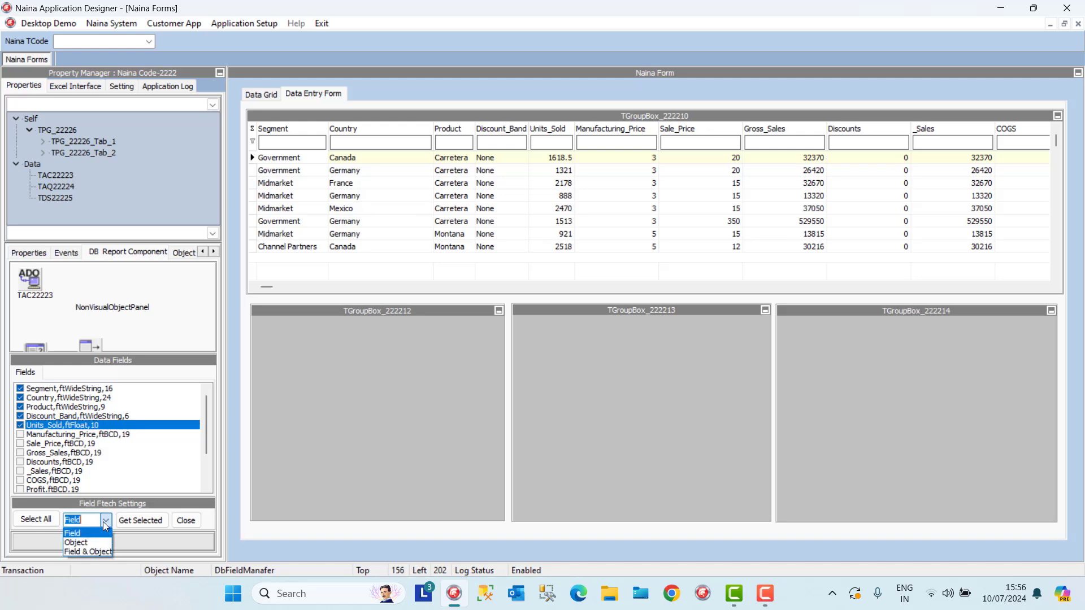
pyautogui.click(95, 552)
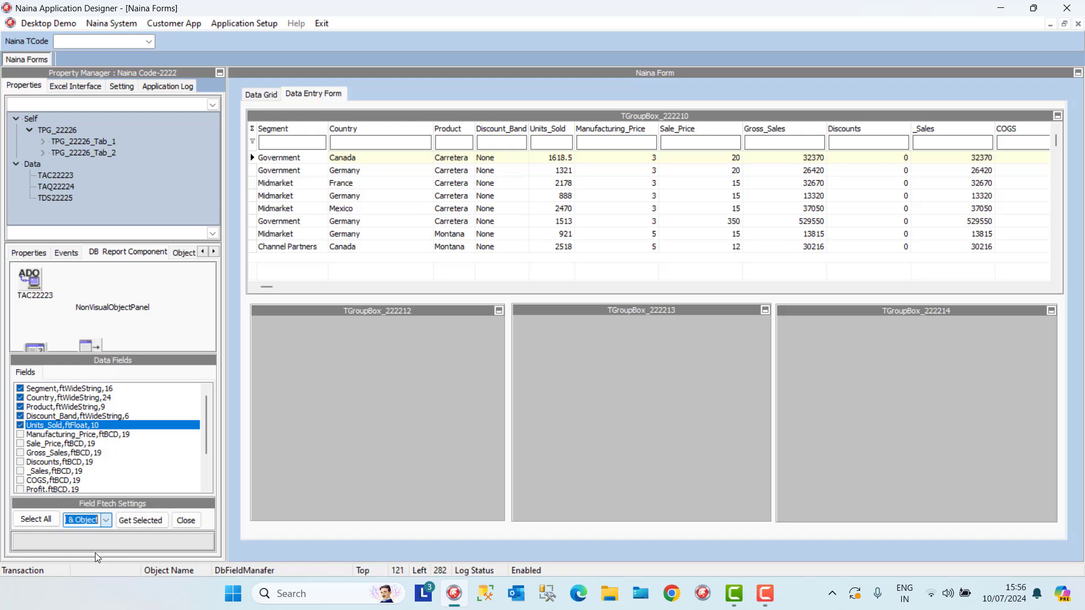
# Fetch the checked fields Segment through Units_Sold into TGroupBox_222212 as data-bound entry controls
pyautogui.click(287, 335)
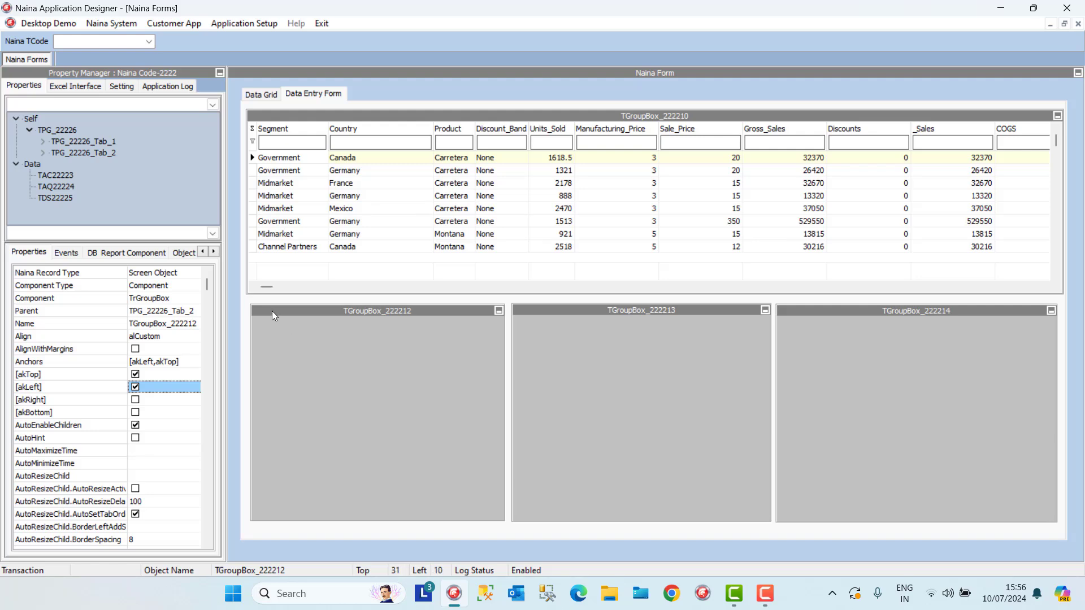
pyautogui.click(122, 254)
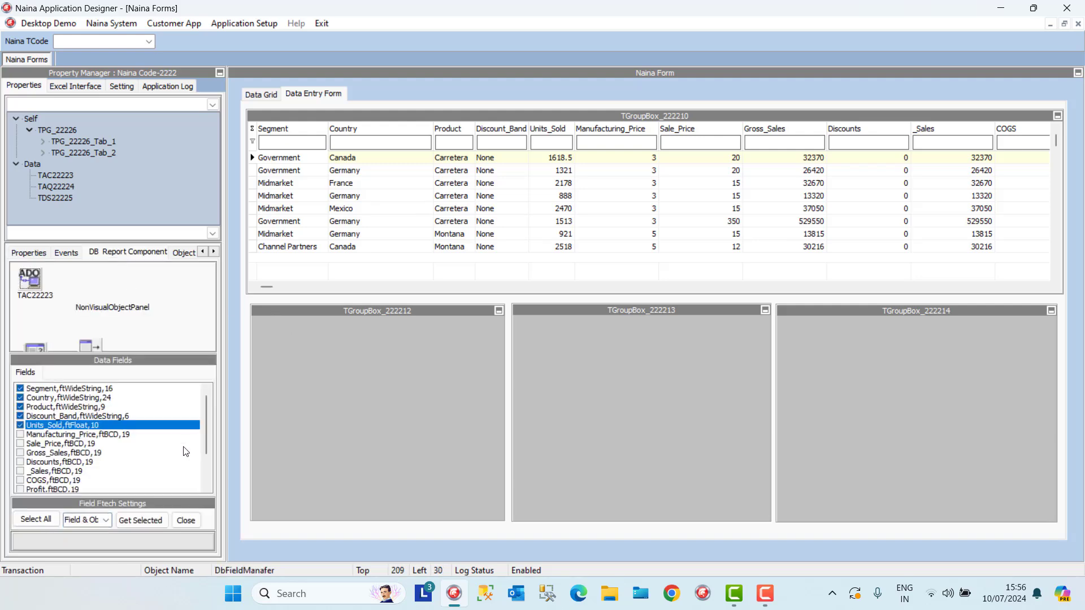
pyautogui.click(297, 358)
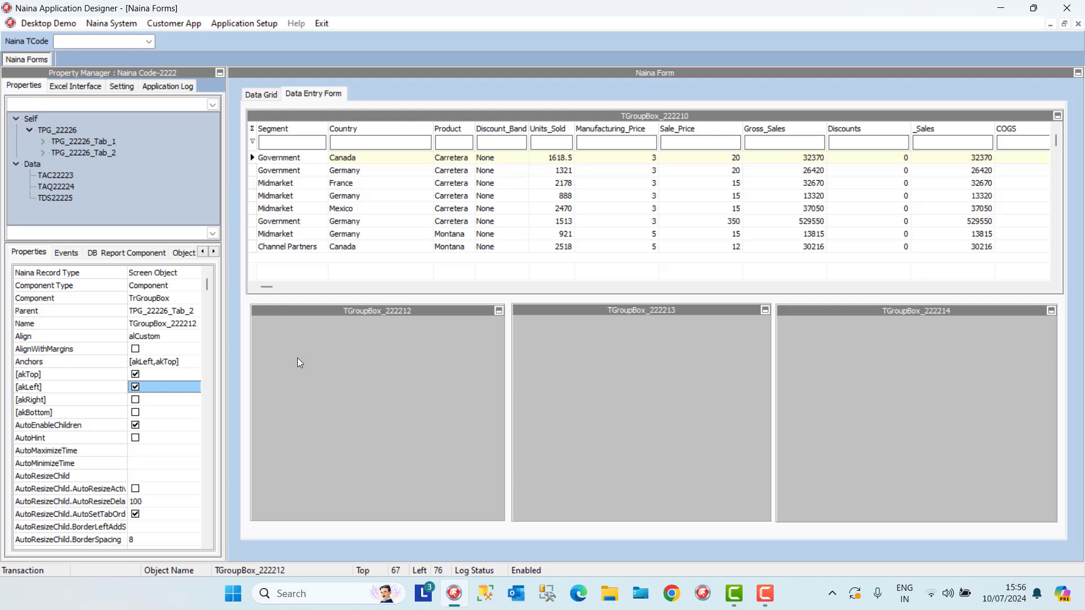
pyautogui.click(121, 253)
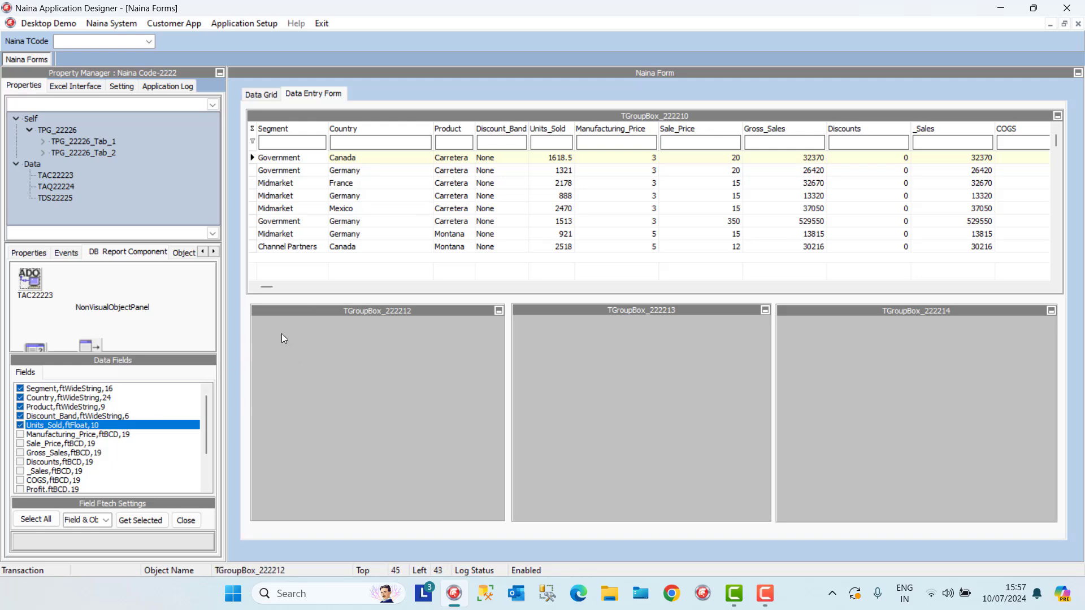
pyautogui.click(257, 320)
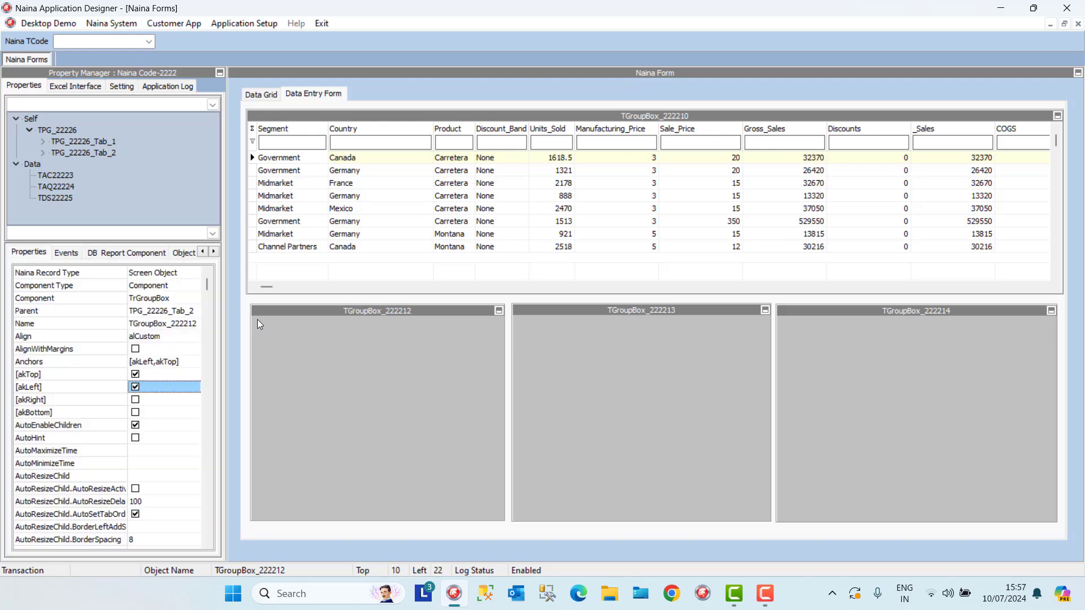
pyautogui.click(105, 257)
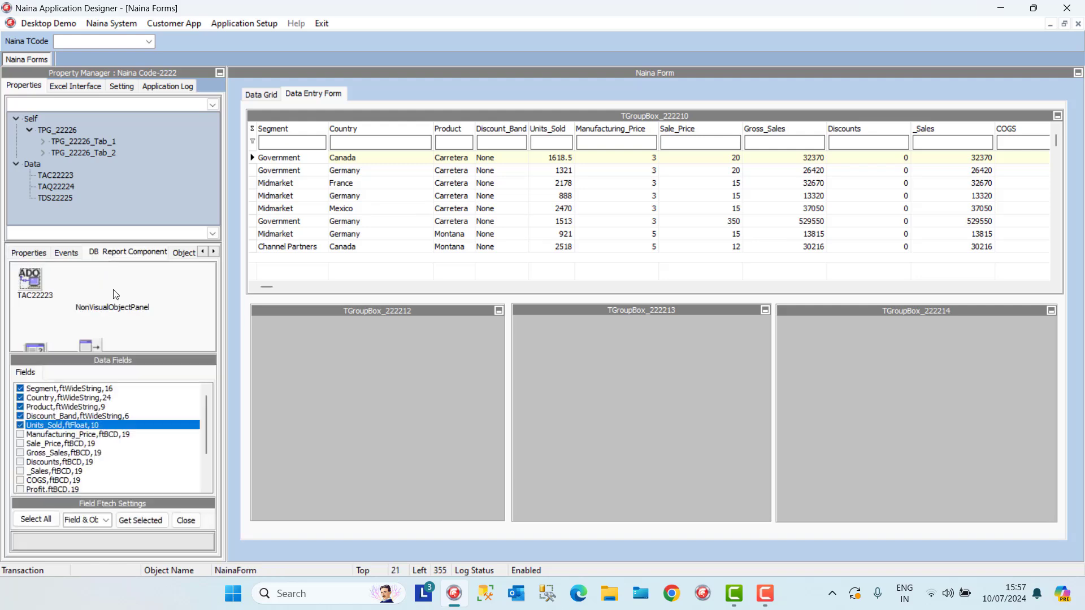
pyautogui.click(154, 520)
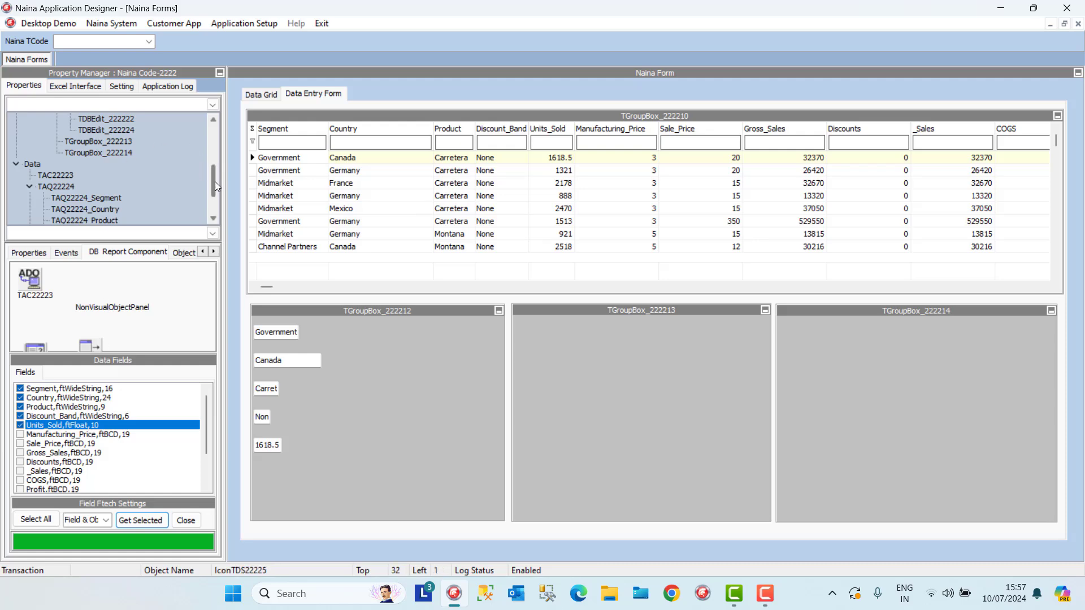
pyautogui.moveTo(214, 181); pyautogui.dragTo(215, 207)
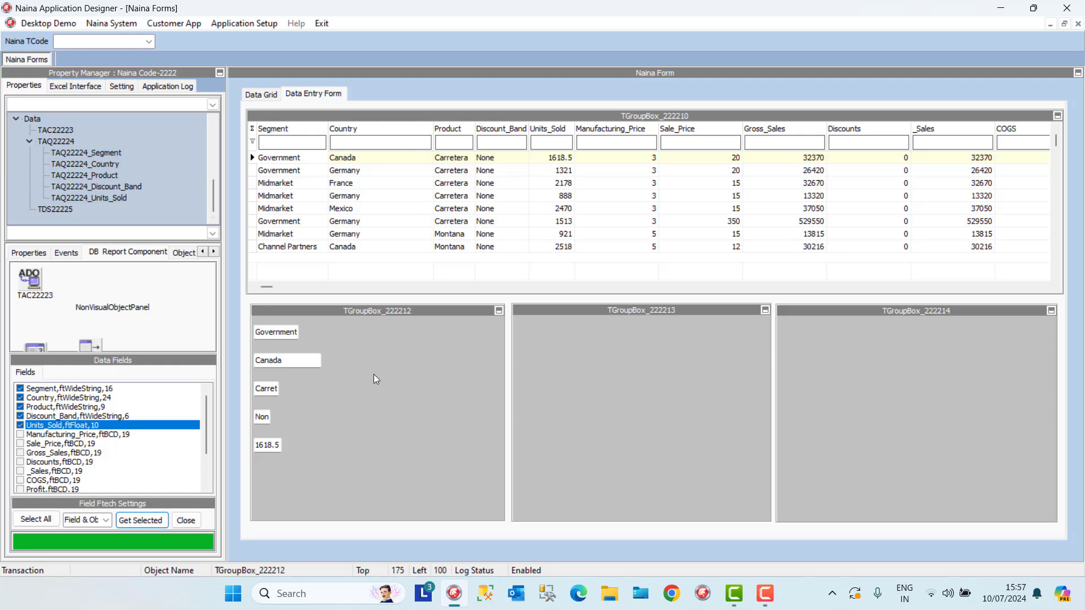
# Select TGroupBox_222213 and uncheck Segment, Country, Product, Discount_Band and Units_Sold among the data fields
pyautogui.click(517, 323)
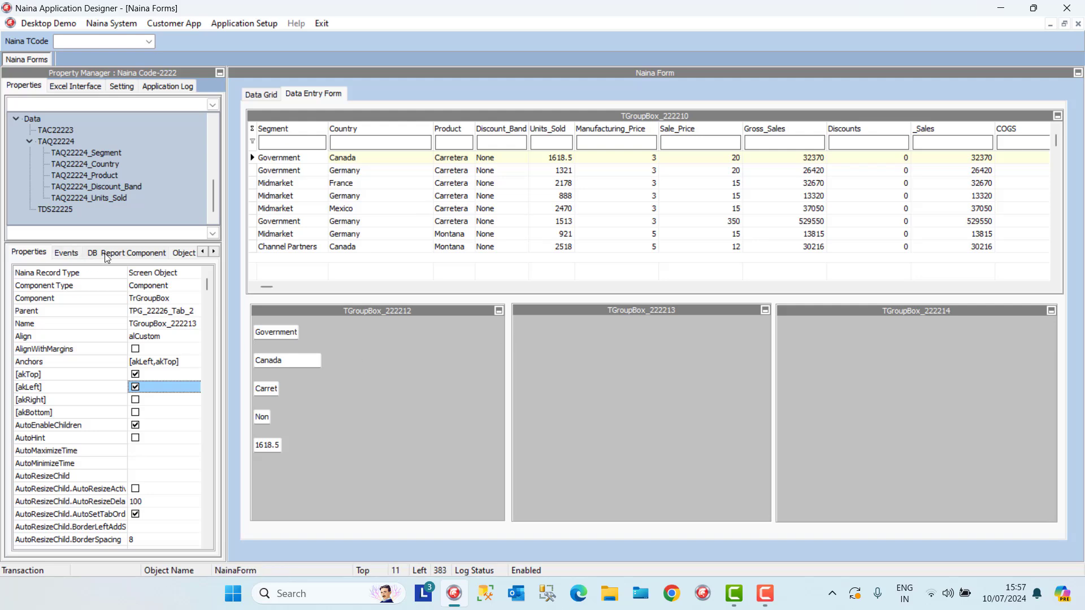
pyautogui.click(119, 252)
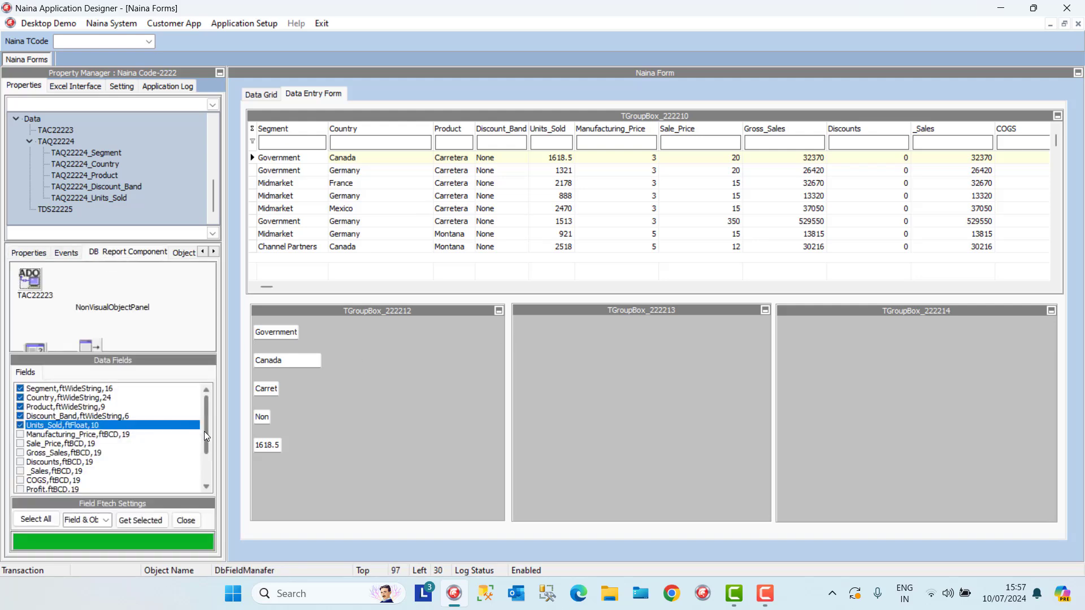
pyautogui.click(20, 389)
pyautogui.click(21, 398)
pyautogui.click(20, 407)
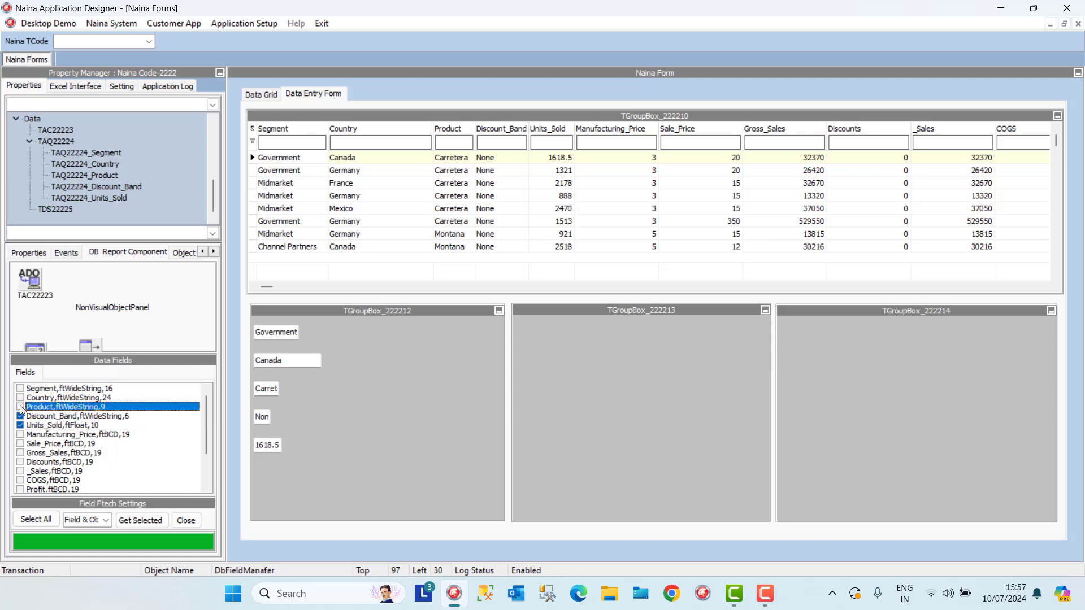
pyautogui.click(20, 416)
pyautogui.click(20, 425)
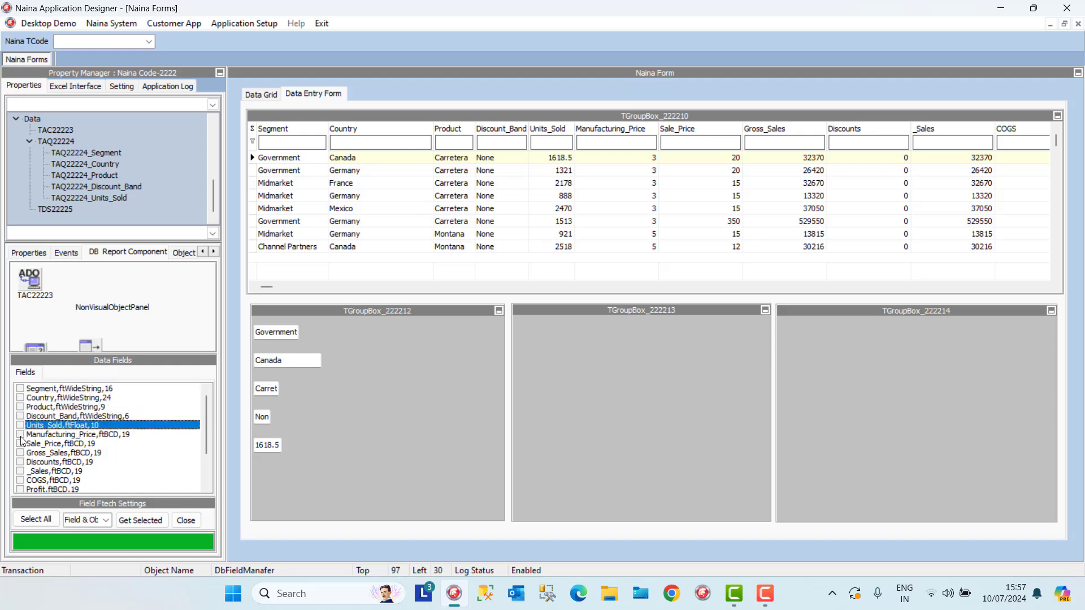
# Check Manufacturing_Price, Sale_Price, Gross_Sales, Discounts, _Sales and COGS, and fetch them into TGroupBox_222213
pyautogui.click(21, 434)
pyautogui.click(20, 443)
pyautogui.click(20, 453)
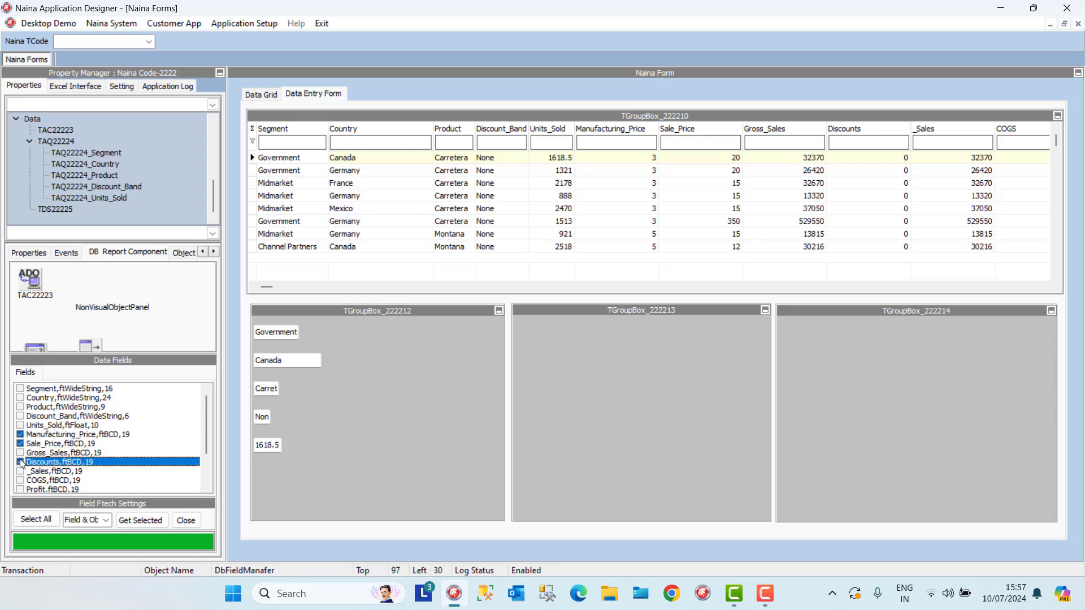
pyautogui.click(20, 462)
pyautogui.click(21, 470)
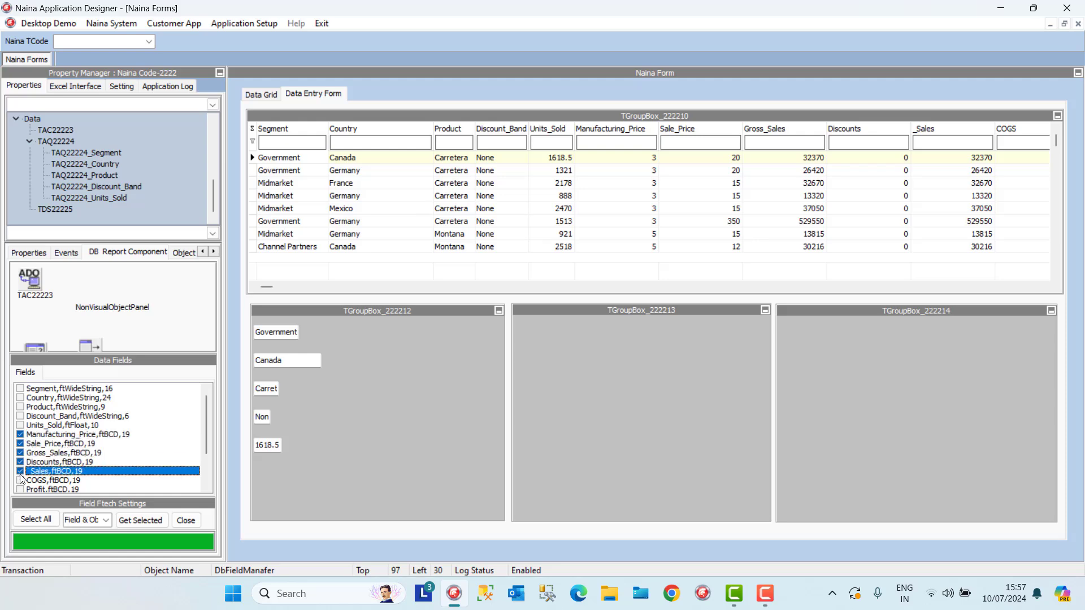
pyautogui.click(21, 479)
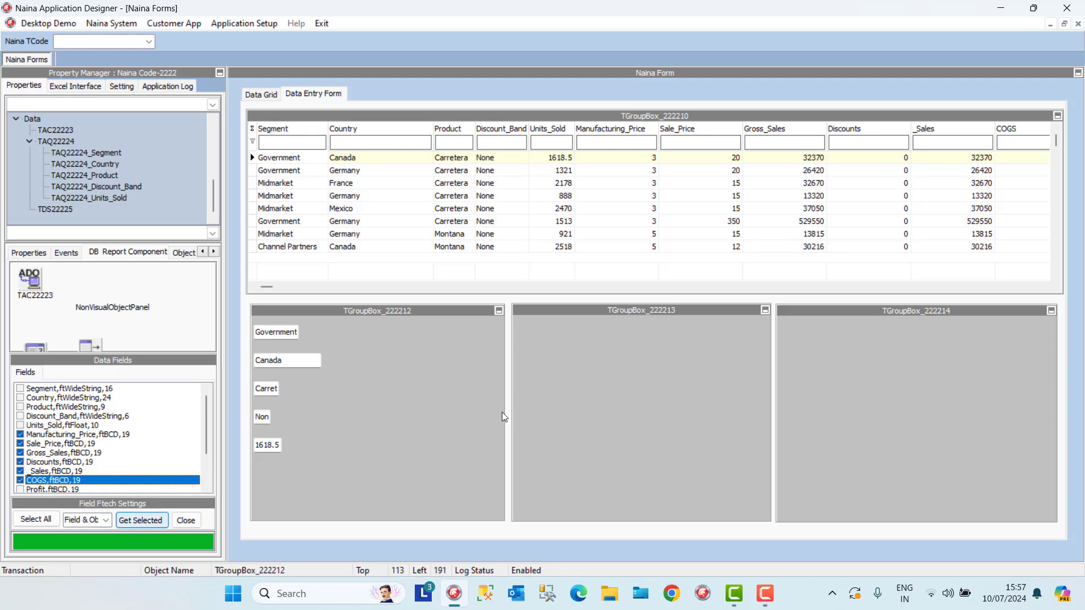
pyautogui.click(523, 327)
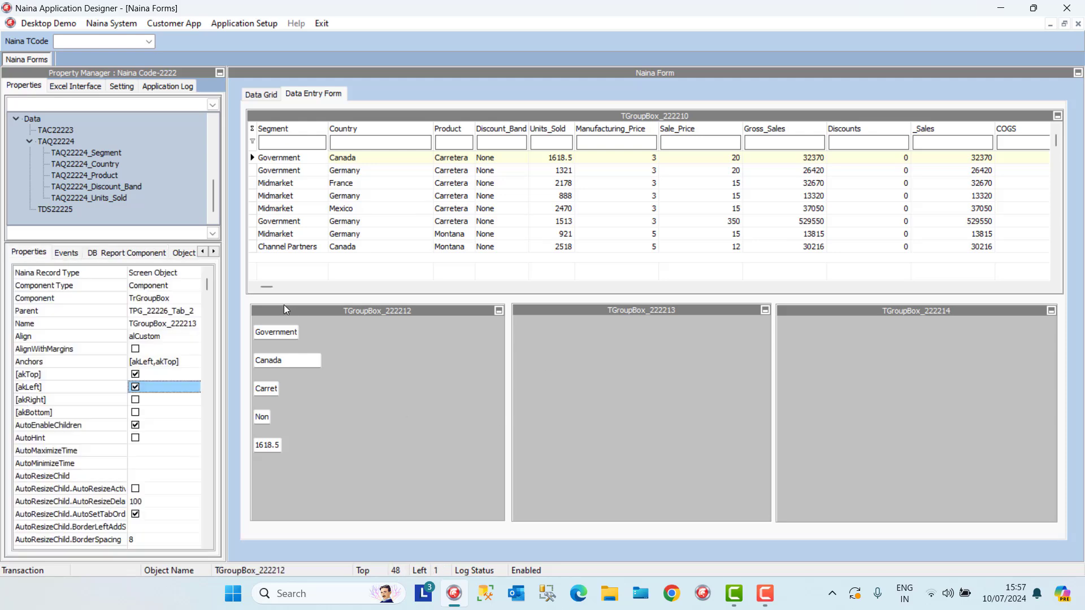
pyautogui.click(148, 253)
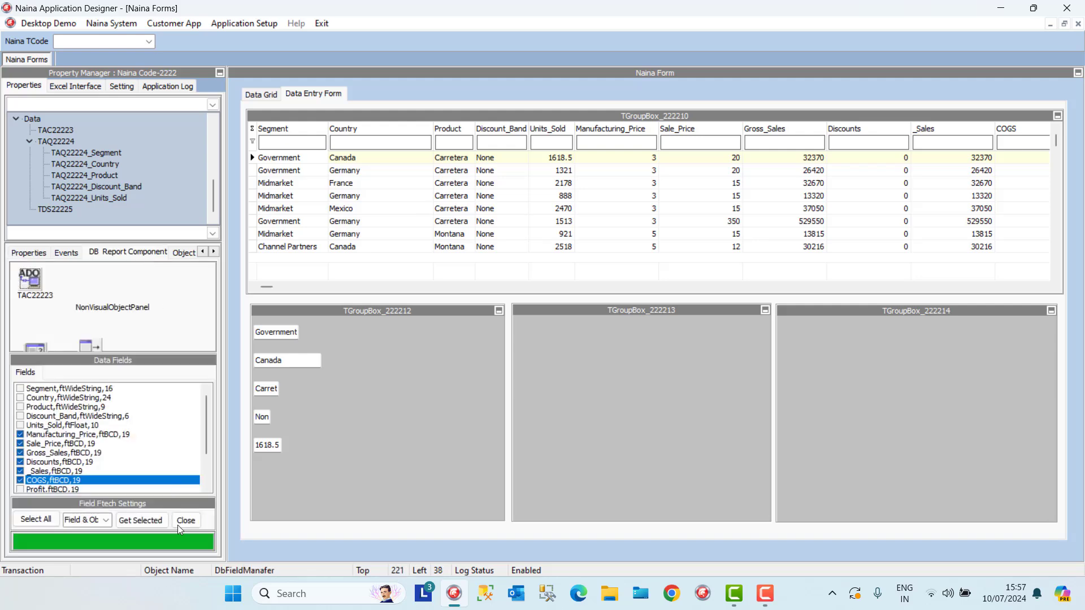
pyautogui.click(148, 523)
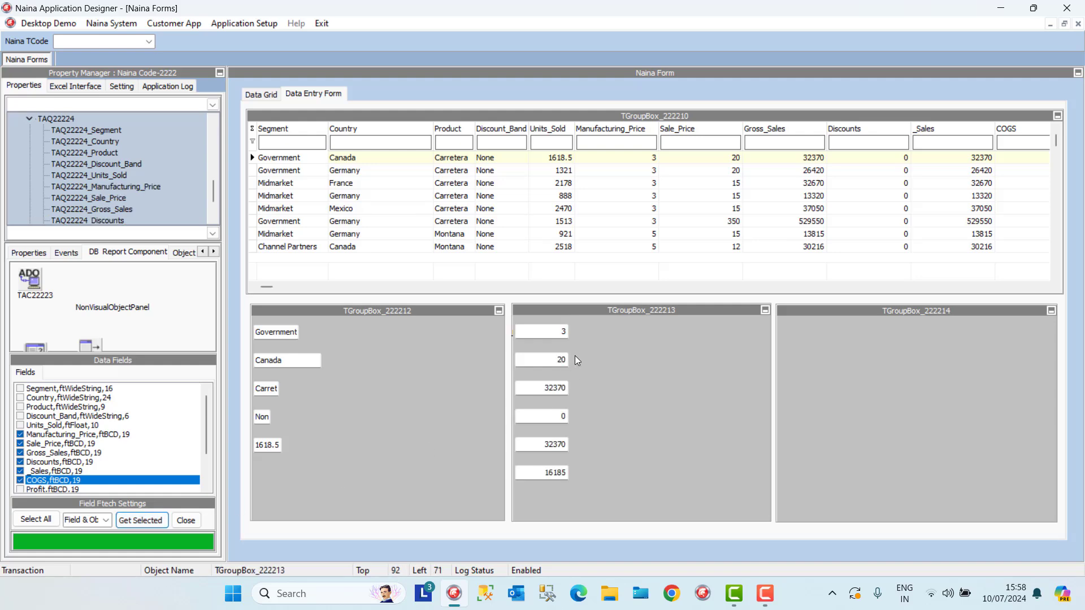
# Uncheck the data fields COGS, _Sales, Discounts, Gross_Sales and Sale_Price
pyautogui.moveTo(205, 425); pyautogui.dragTo(208, 461)
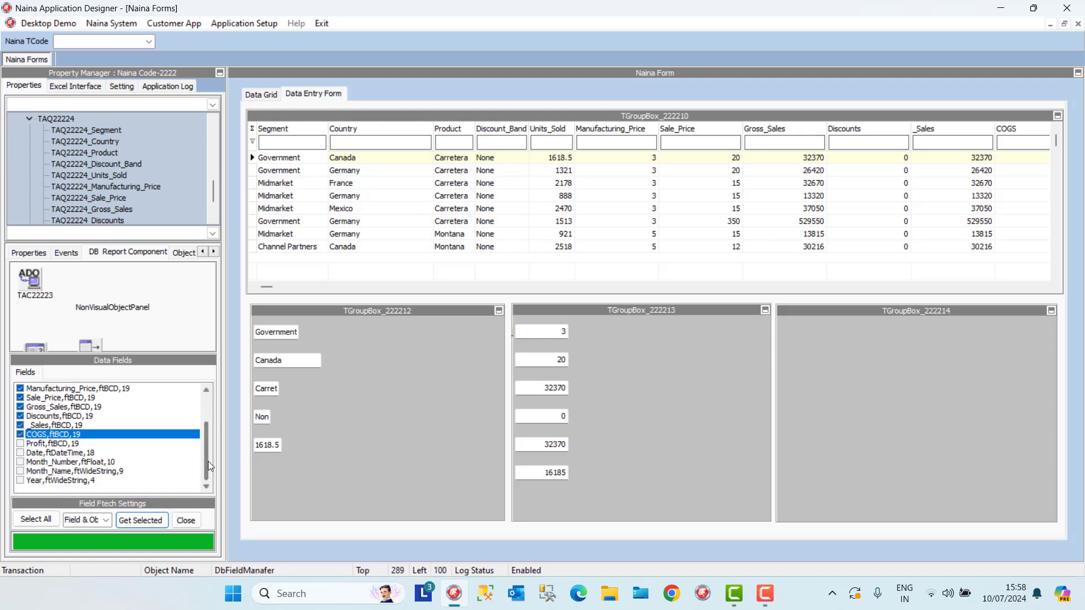
pyautogui.click(20, 434)
pyautogui.click(21, 426)
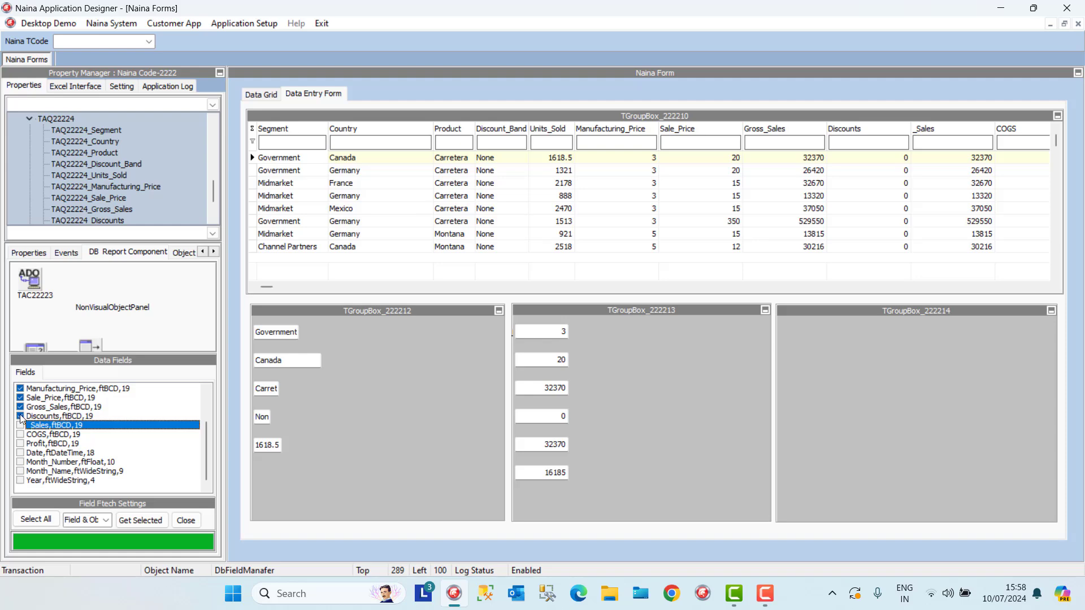
pyautogui.click(20, 415)
pyautogui.click(21, 407)
pyautogui.click(20, 397)
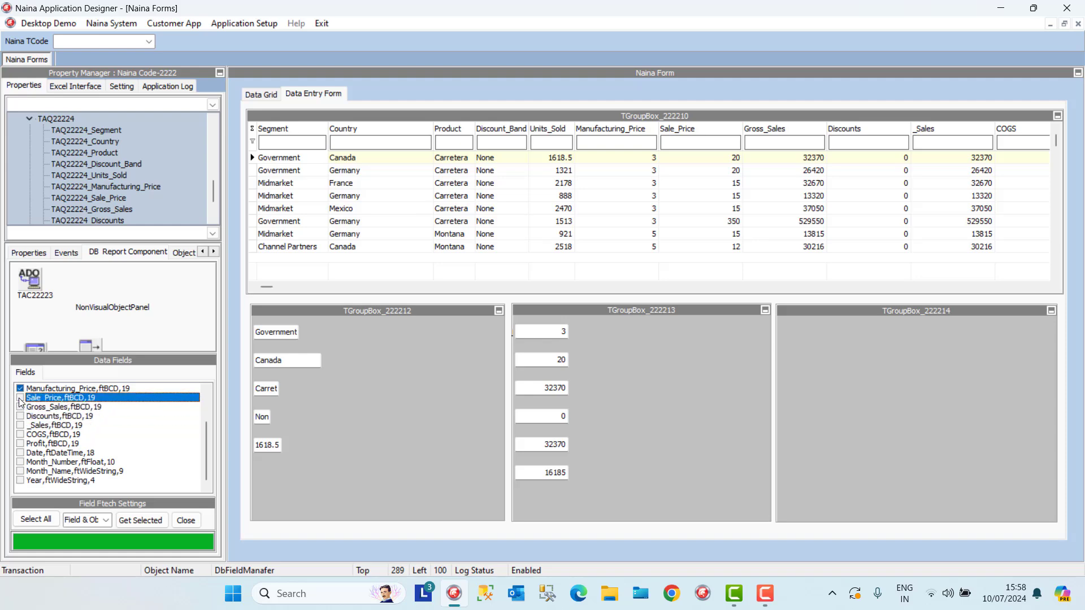
# Check the fields Profit, Date, Month_Number, Month_Name and Year, and uncheck Manufacturing_Price
pyautogui.click(21, 444)
pyautogui.click(21, 453)
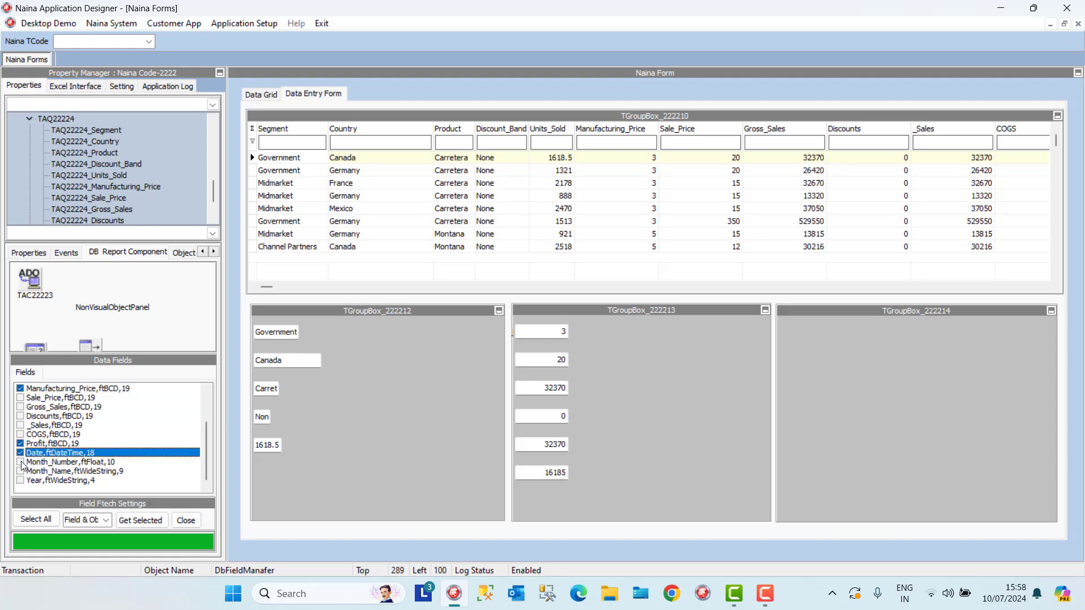
pyautogui.click(21, 462)
pyautogui.click(21, 471)
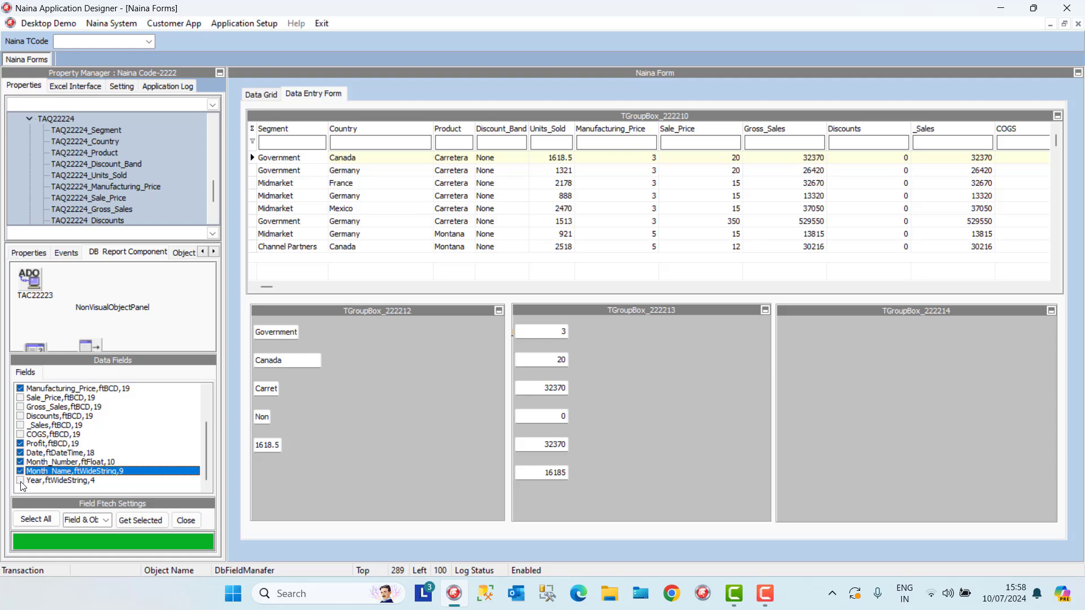
pyautogui.click(21, 480)
pyautogui.click(21, 388)
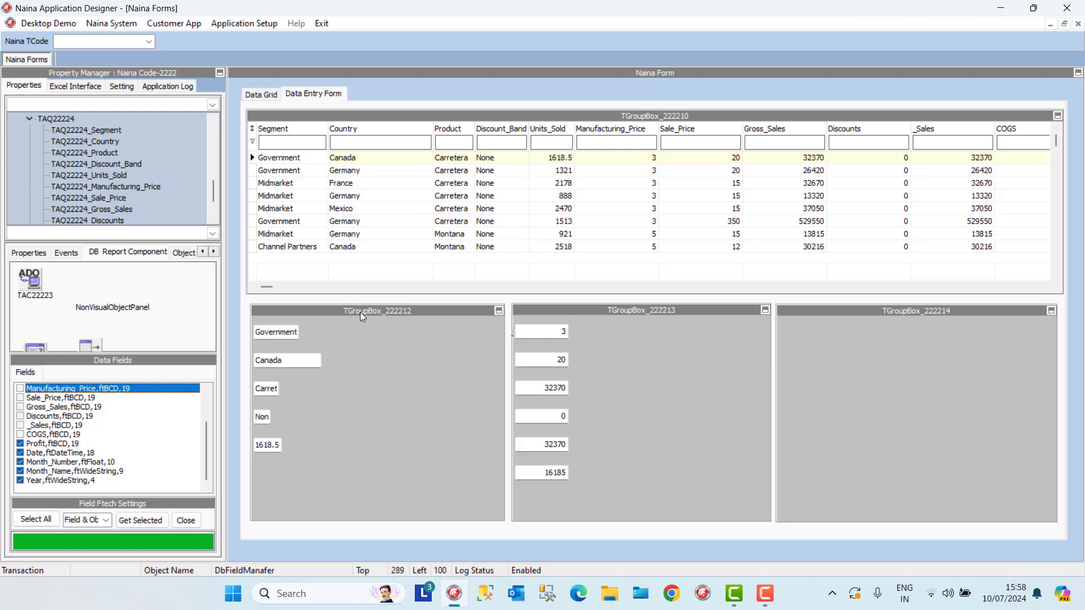
# Fetch the checked Profit, Date, Month_Number, Month_Name and Year fields into TGroupBox_222214
pyautogui.click(787, 326)
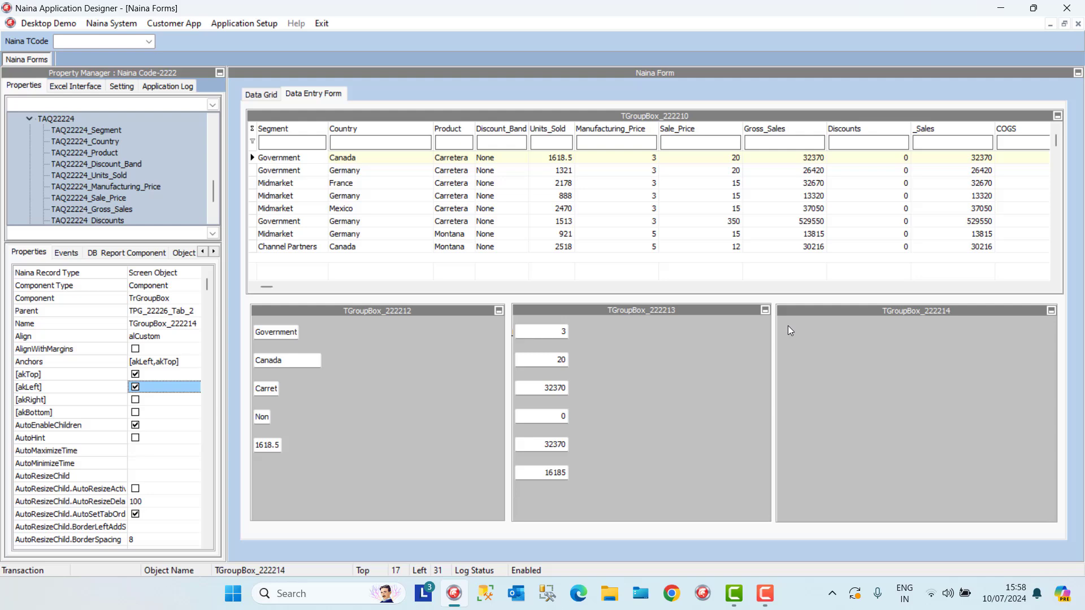
pyautogui.click(146, 256)
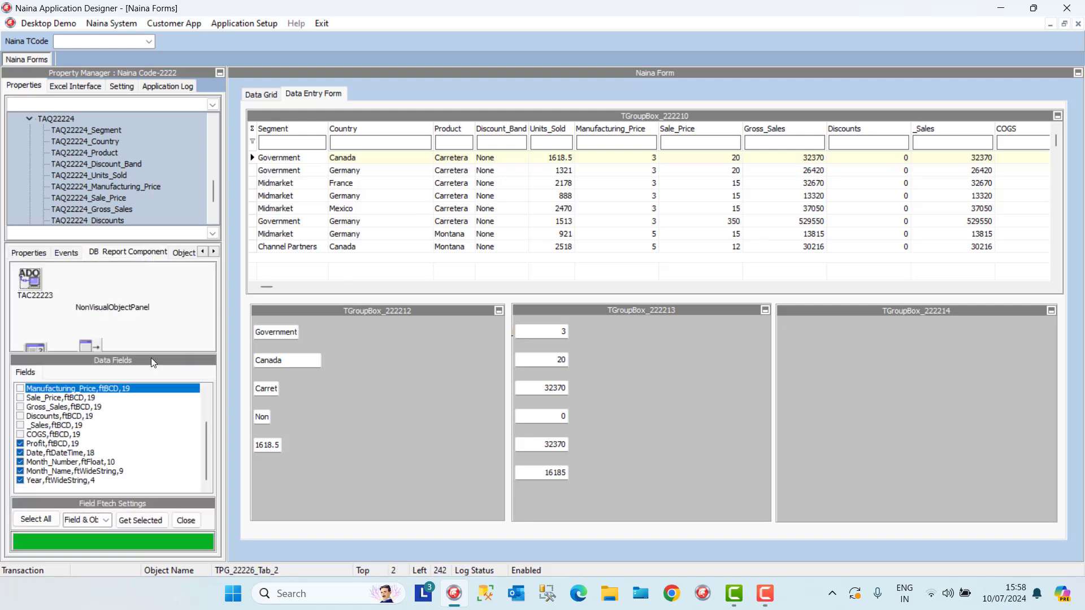
pyautogui.click(154, 520)
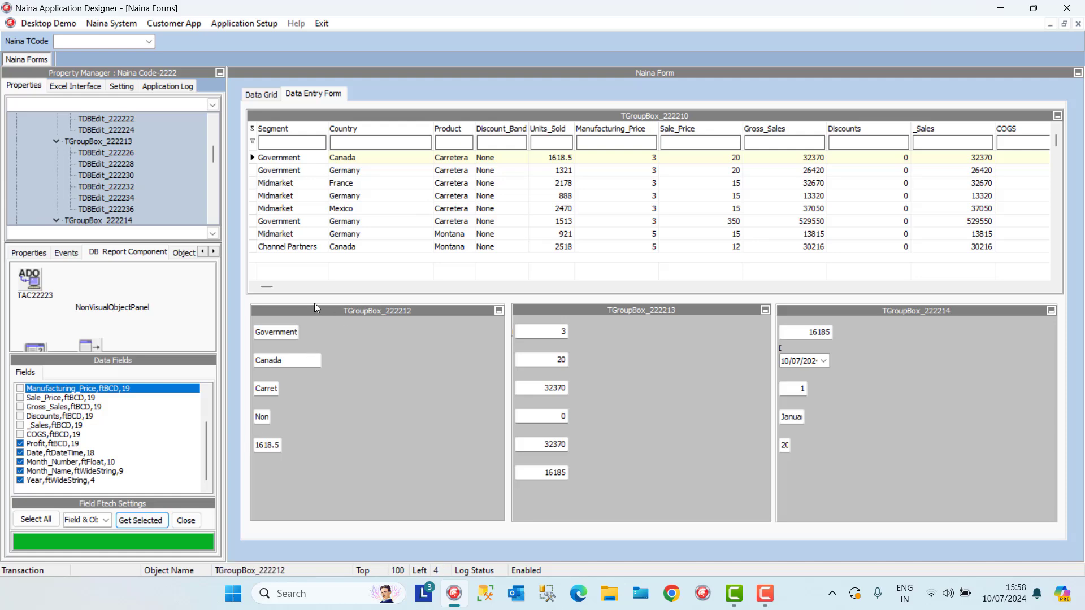
# Move the Segment, Country, Product, Discount_Band and Units_Sold edit boxes in TGroupBox_222212 to the right, clear of their labels
pyautogui.moveTo(285, 333); pyautogui.dragTo(342, 334)
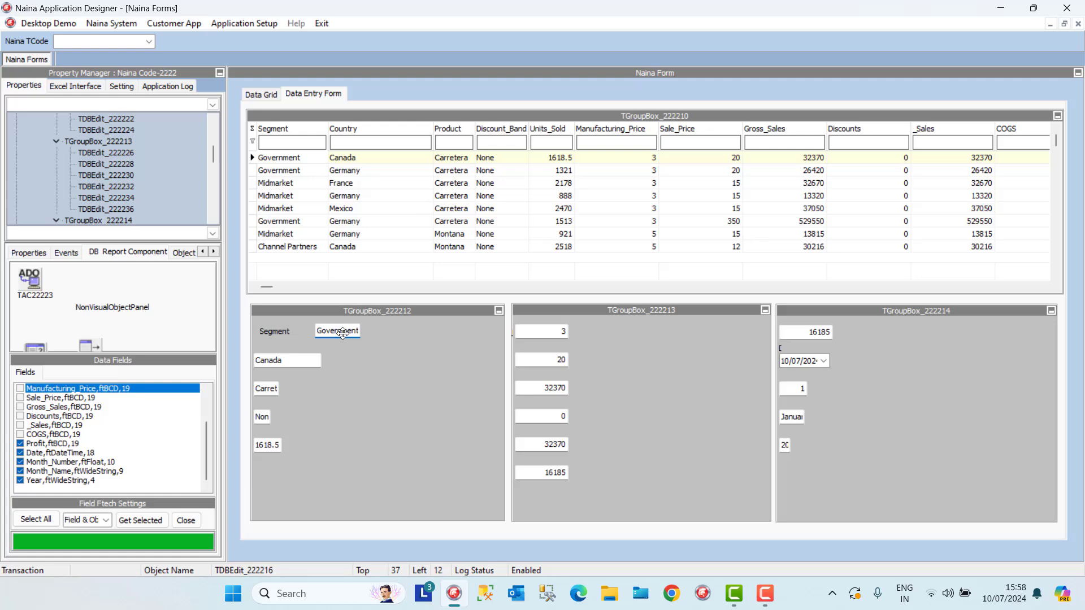
pyautogui.moveTo(342, 334); pyautogui.dragTo(358, 355)
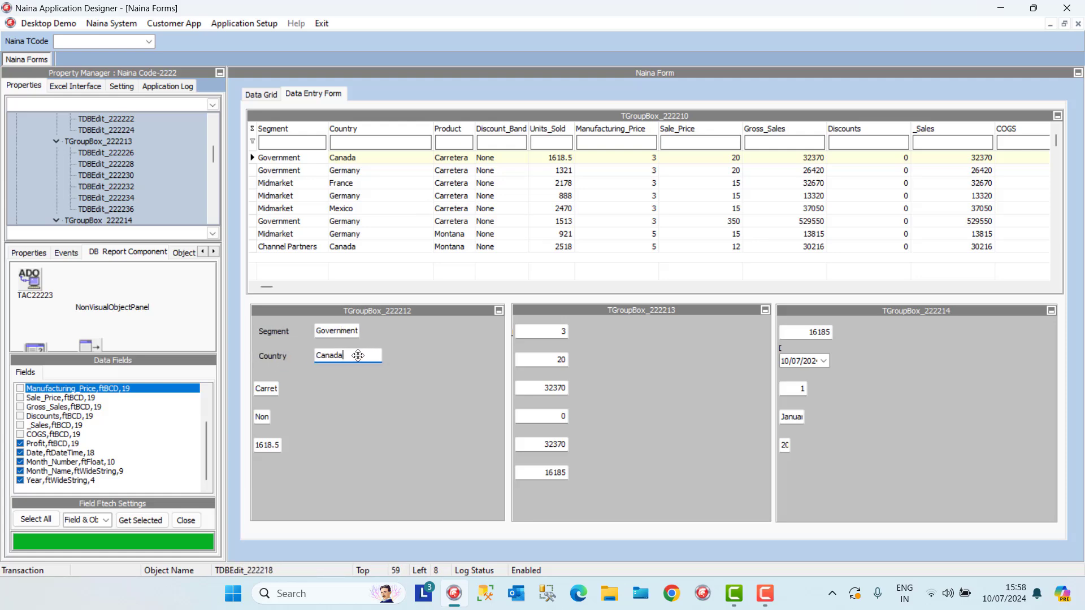
pyautogui.click(263, 390)
pyautogui.moveTo(264, 390); pyautogui.dragTo(321, 383)
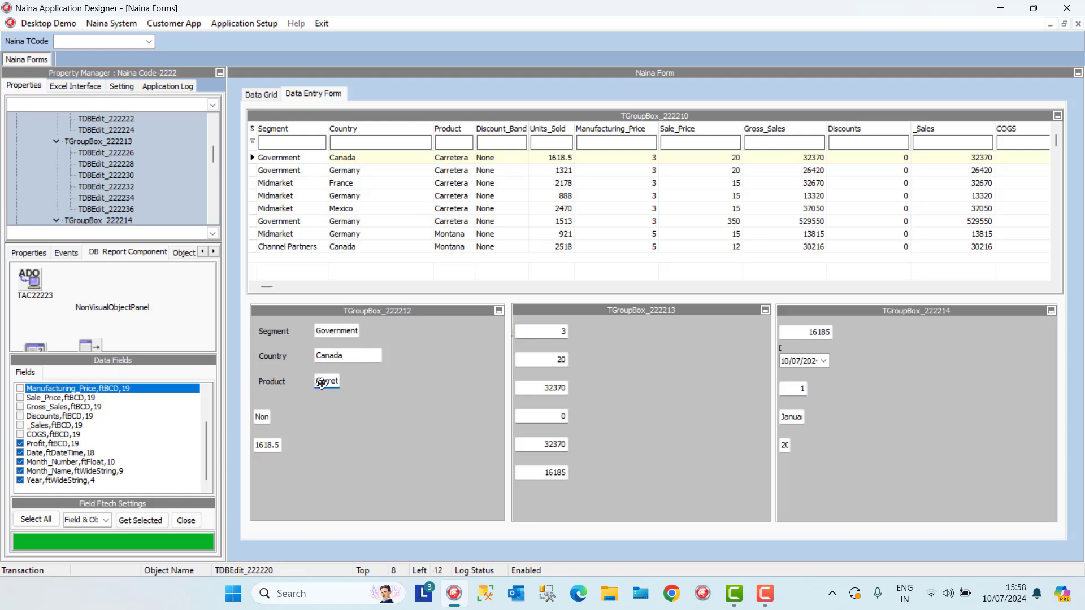
pyautogui.click(294, 422)
pyautogui.click(262, 417)
pyautogui.moveTo(261, 417); pyautogui.dragTo(316, 410)
pyautogui.moveTo(268, 444); pyautogui.dragTo(328, 446)
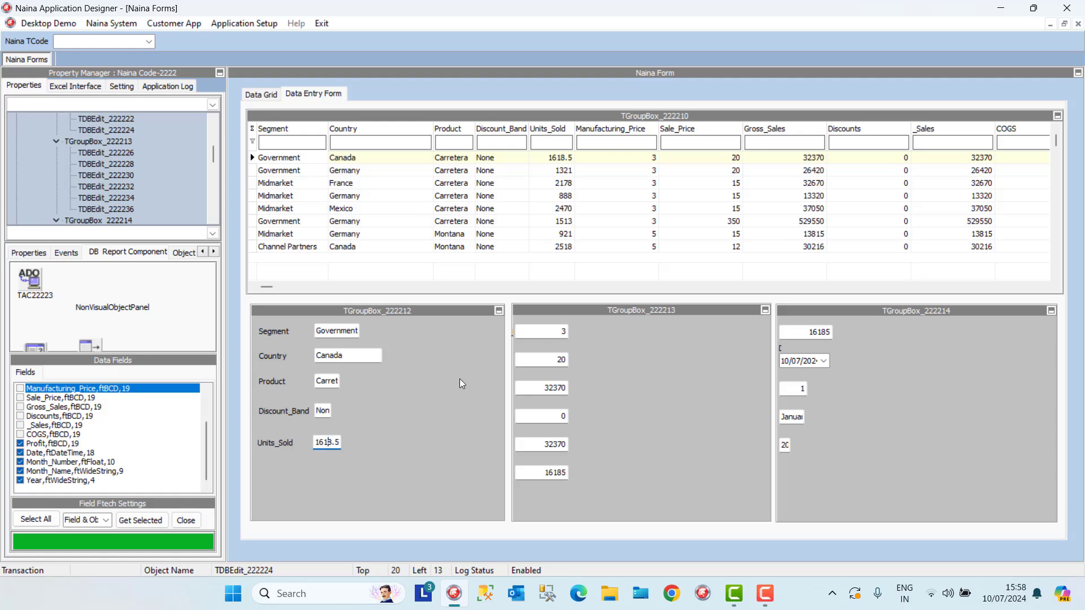
# Move the six edit boxes from Manufacturing_Price to COGS in TGroupBox_222213 to the right into an evenly spaced column beside their labels
pyautogui.moveTo(543, 331); pyautogui.dragTo(604, 331)
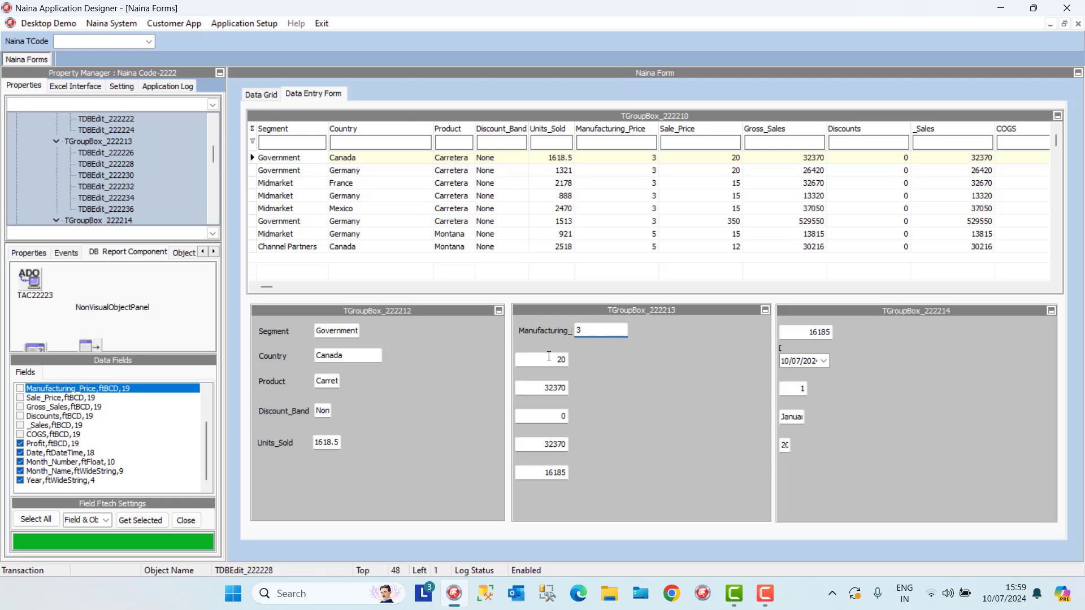
pyautogui.moveTo(549, 355); pyautogui.dragTo(606, 350)
pyautogui.moveTo(551, 385); pyautogui.dragTo(609, 379)
pyautogui.moveTo(557, 414); pyautogui.dragTo(608, 406)
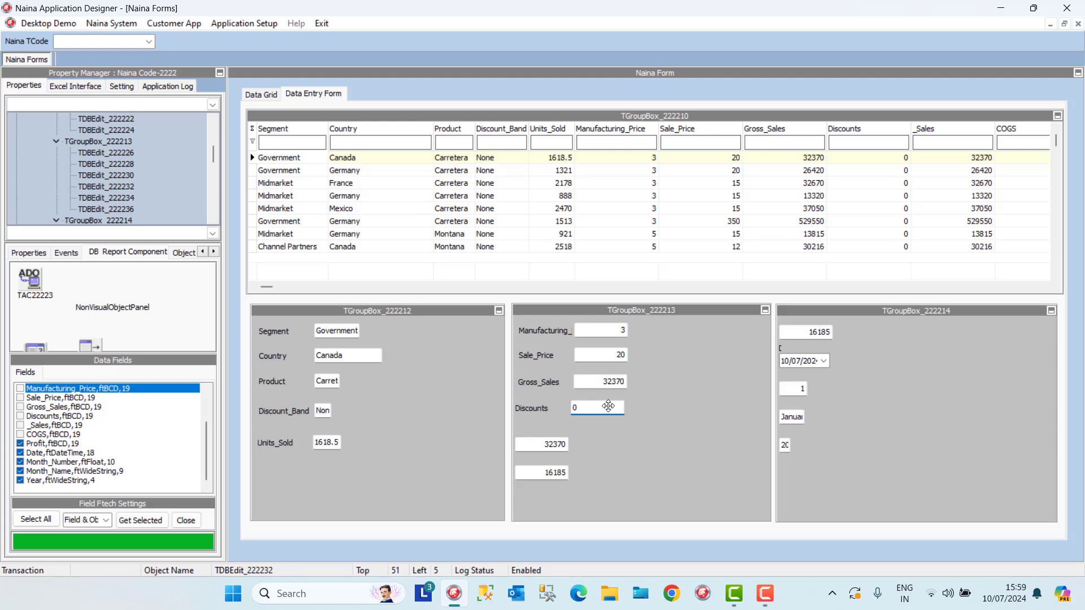
pyautogui.moveTo(544, 444); pyautogui.dragTo(601, 436)
pyautogui.moveTo(547, 473); pyautogui.dragTo(602, 463)
# Move the Profit, Month_Number, Month_Name and Year edit boxes in TGroupBox_222214 to the right, clear of their labels
pyautogui.moveTo(804, 333); pyautogui.dragTo(866, 331)
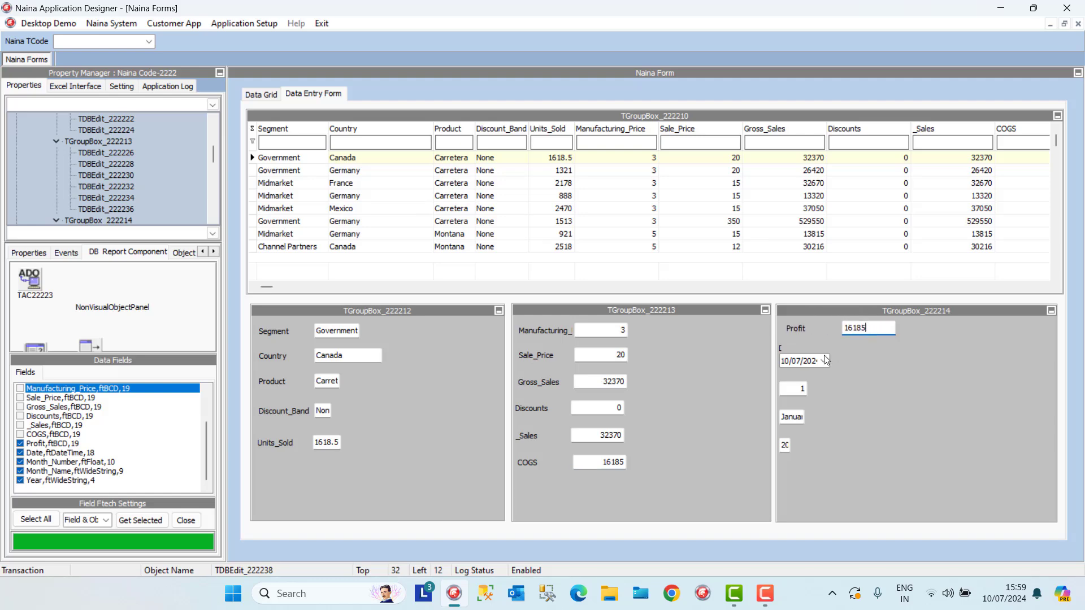
pyautogui.click(790, 360)
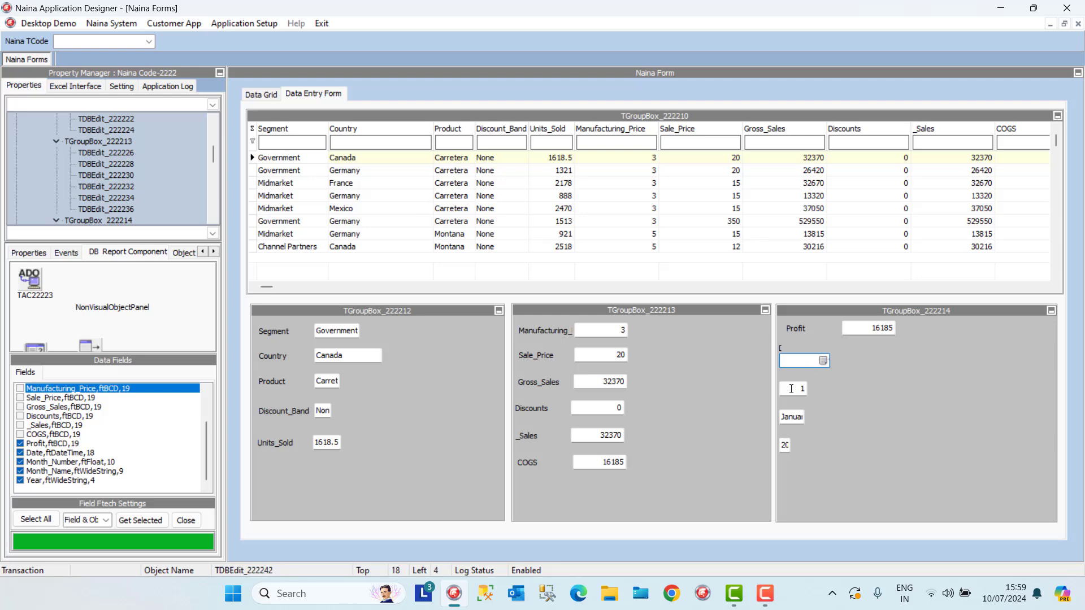
pyautogui.moveTo(787, 390); pyautogui.dragTo(851, 384)
pyautogui.moveTo(791, 416); pyautogui.dragTo(862, 406)
pyautogui.moveTo(791, 444); pyautogui.dragTo(849, 436)
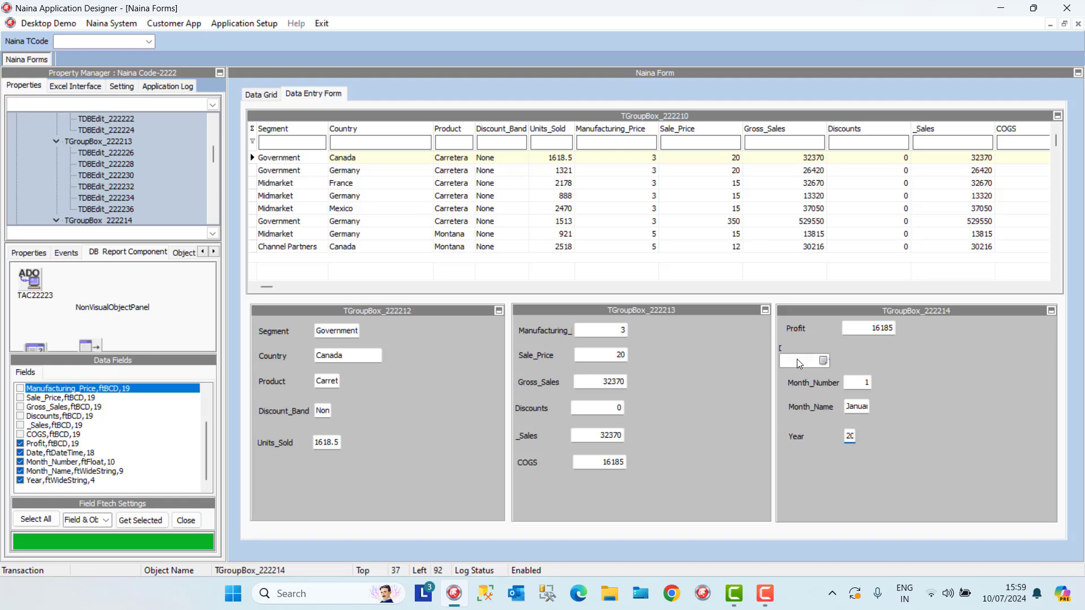
# Examine the DataField properties of TDBEdit_222242 and TDBEdit_222246 to find the control bound to Date
pyautogui.click(798, 363)
pyautogui.click(42, 259)
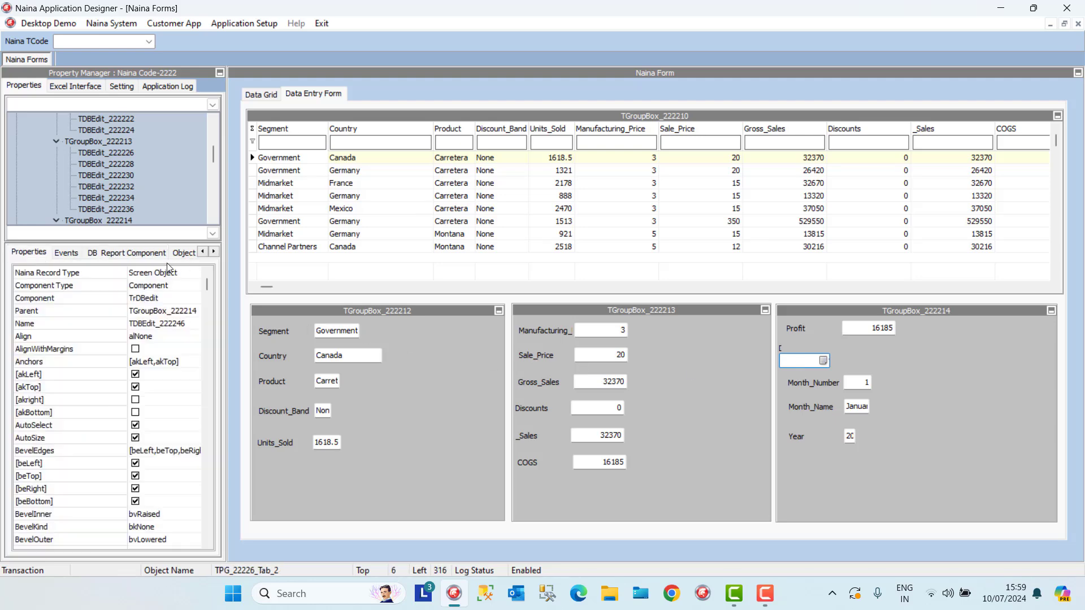
pyautogui.moveTo(211, 151)
pyautogui.mouseDown()
pyautogui.moveTo(206, 112)
pyautogui.moveTo(212, 168)
pyautogui.mouseUp()
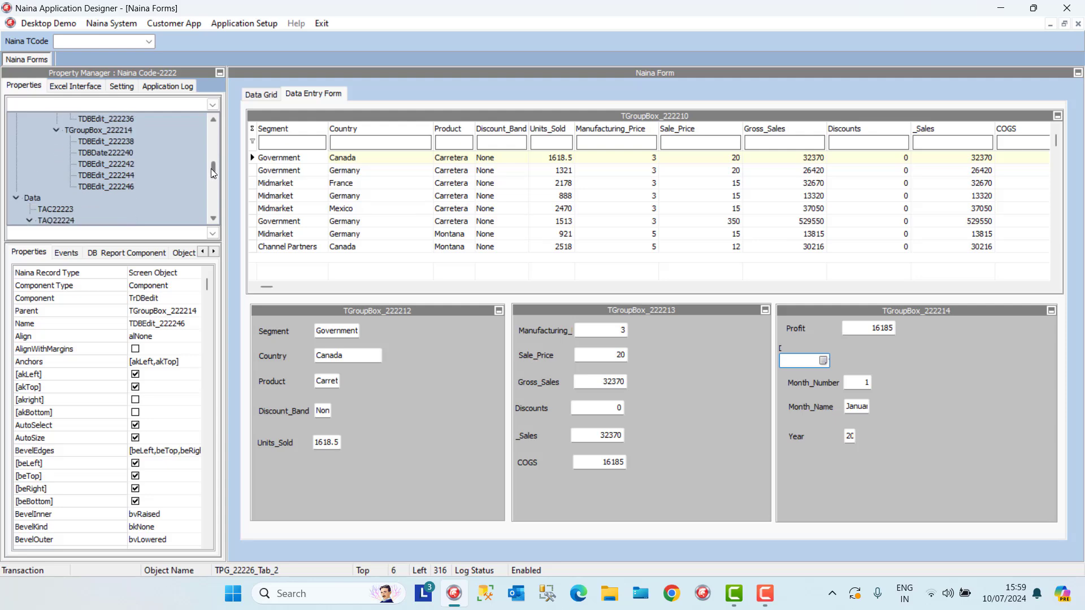
pyautogui.click(129, 168)
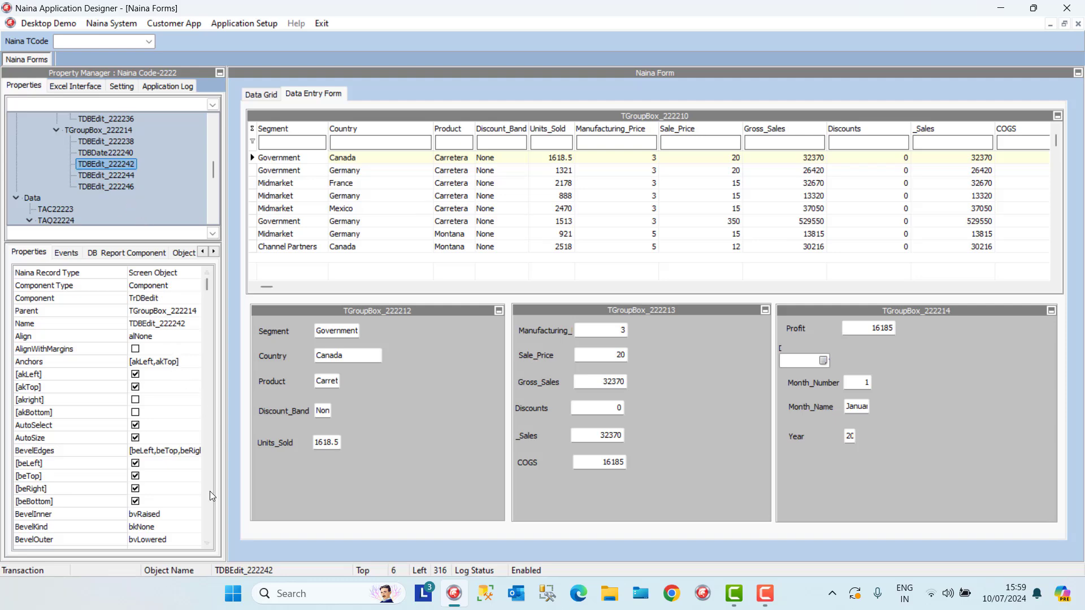
pyautogui.click(206, 517)
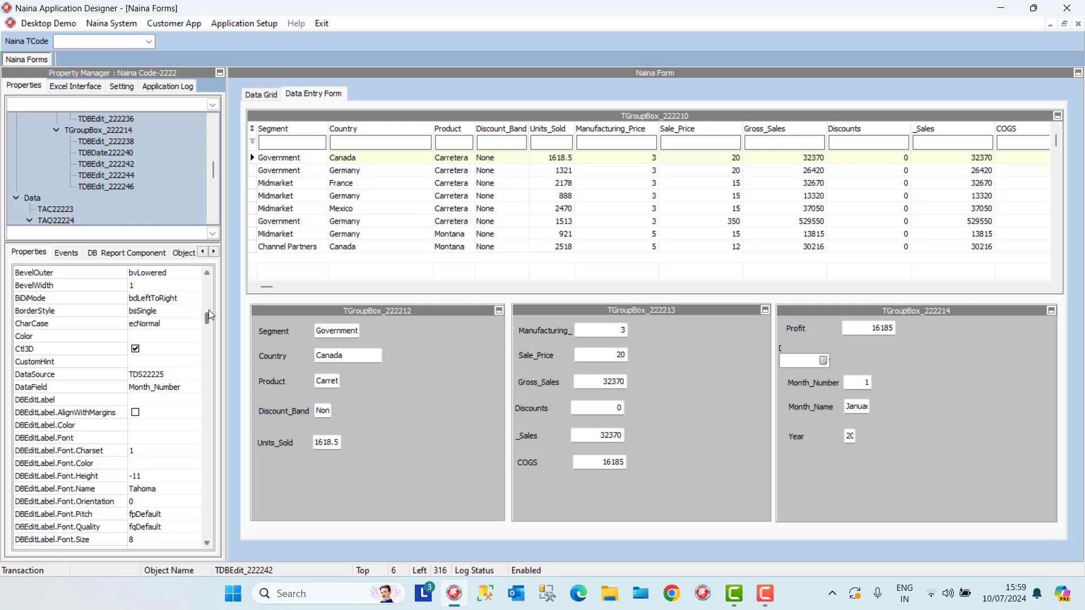
pyautogui.click(205, 269)
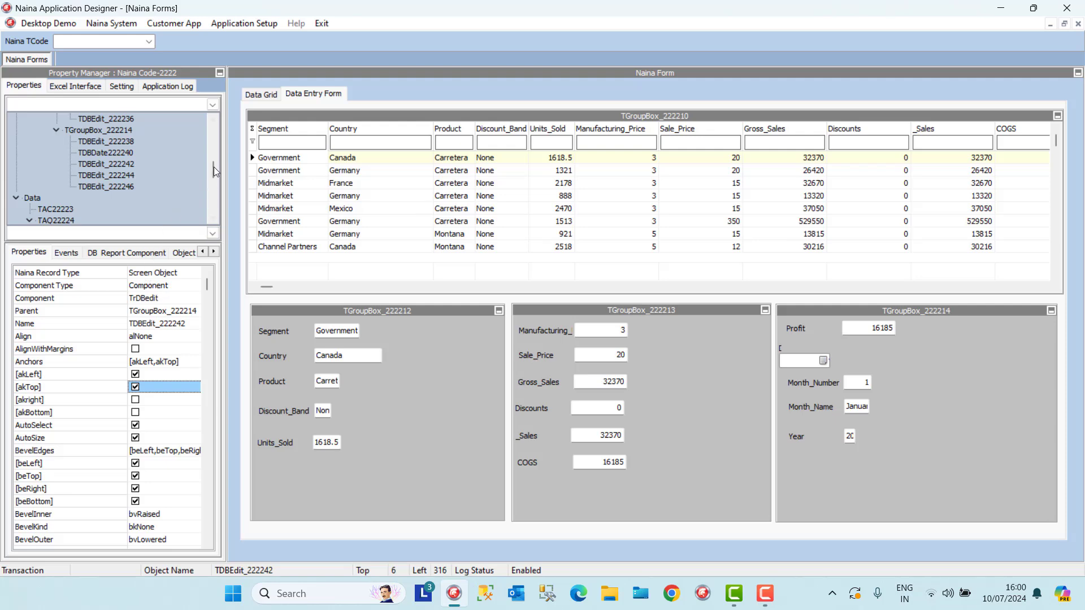
pyautogui.moveTo(213, 169)
pyautogui.mouseDown()
pyautogui.moveTo(204, 134)
pyautogui.moveTo(205, 173)
pyautogui.mouseUp()
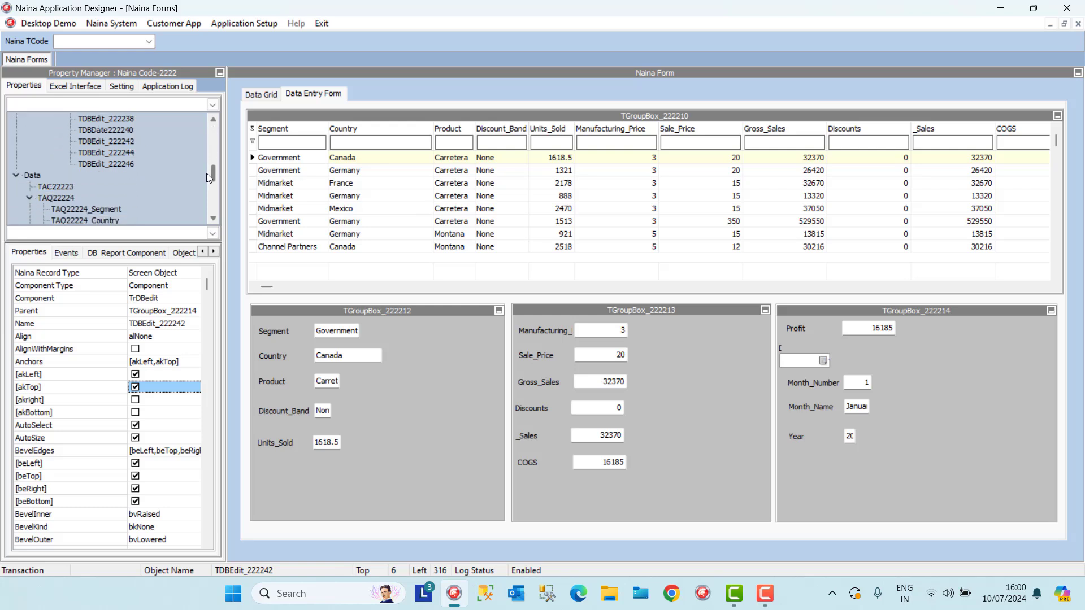
pyautogui.click(106, 164)
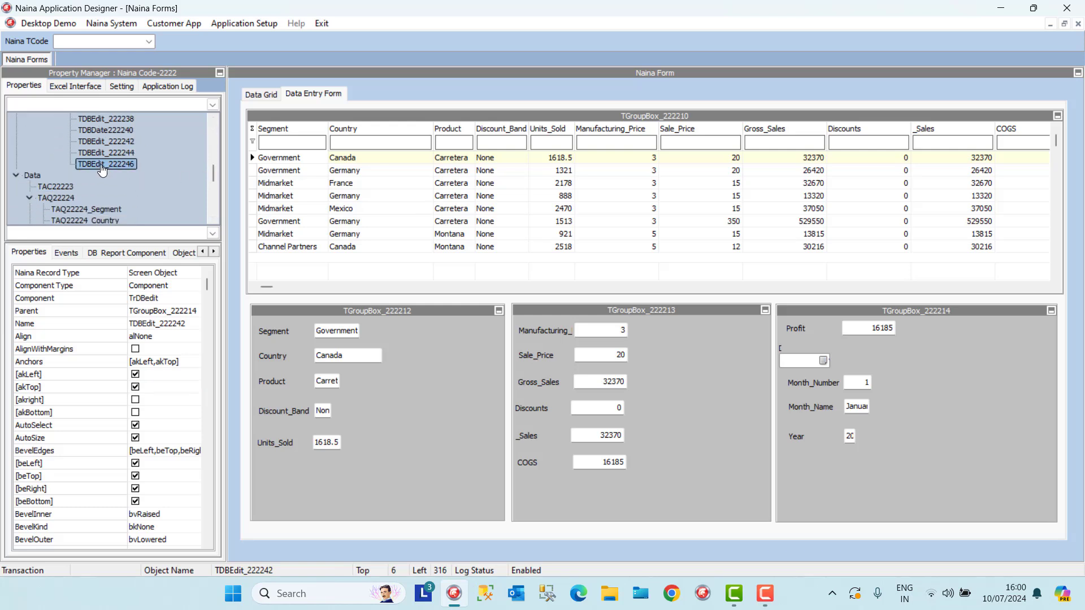
pyautogui.click(209, 437)
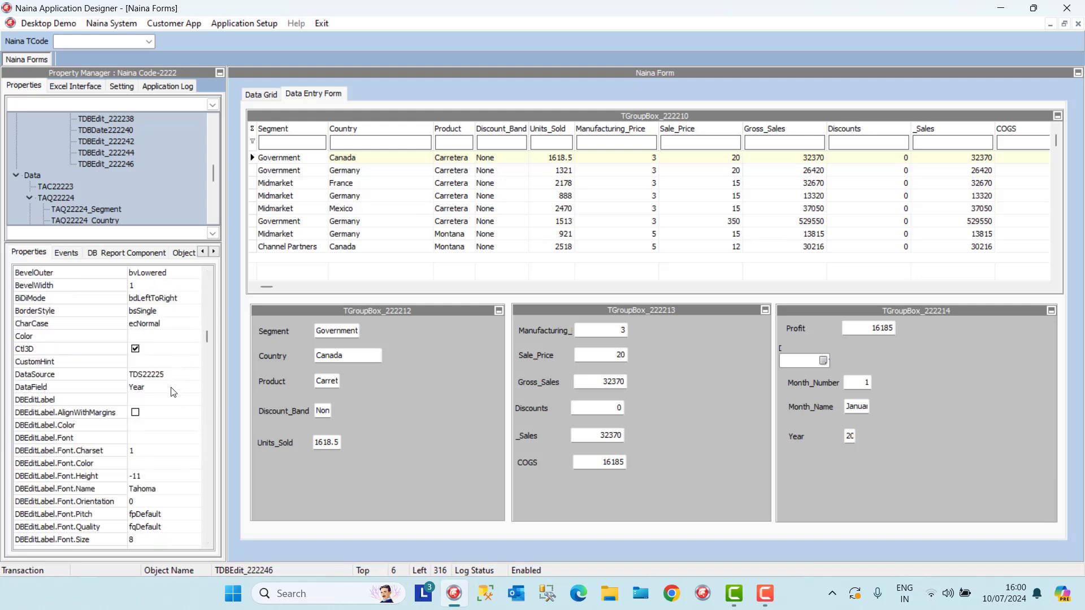
# Set the Left property of the TDBDate222240 date control to 30
pyautogui.click(114, 143)
pyautogui.click(112, 131)
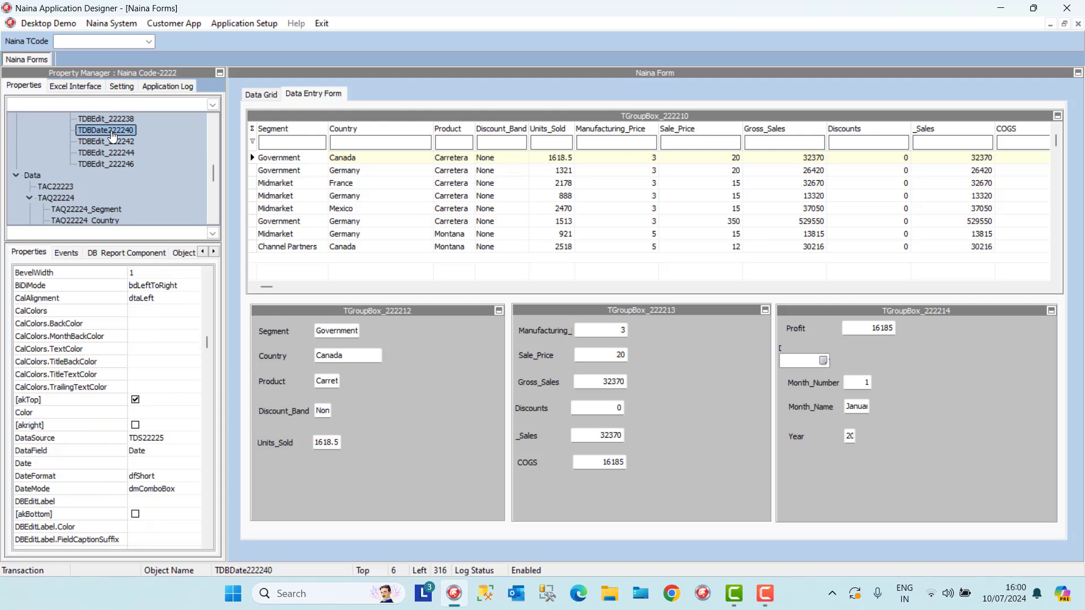
pyautogui.click(206, 534)
pyautogui.click(206, 535)
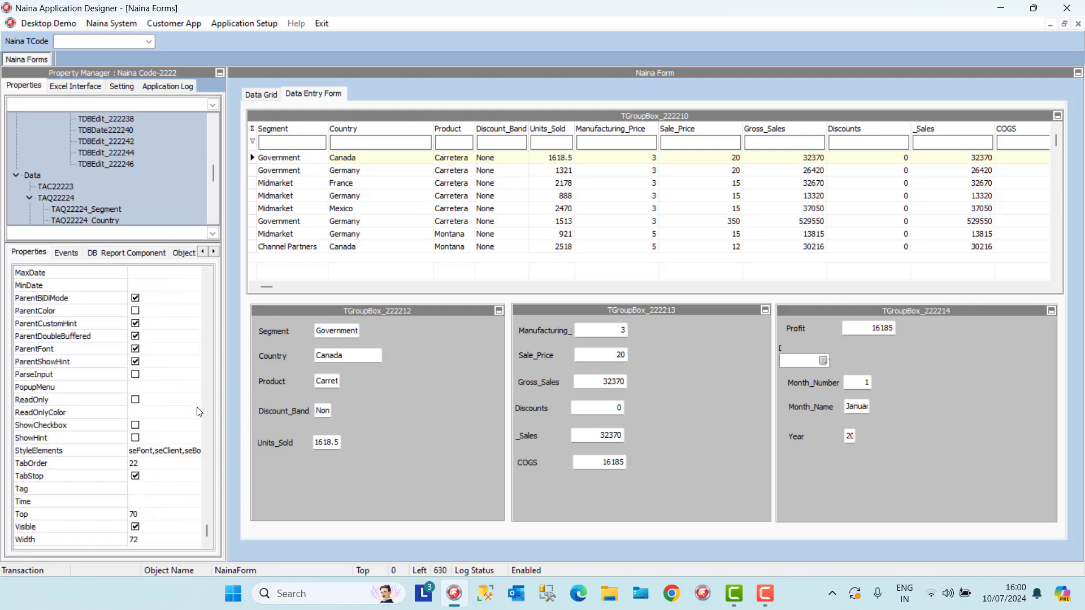
pyautogui.click(207, 274)
pyautogui.click(207, 273)
pyautogui.click(207, 273)
pyautogui.click(207, 274)
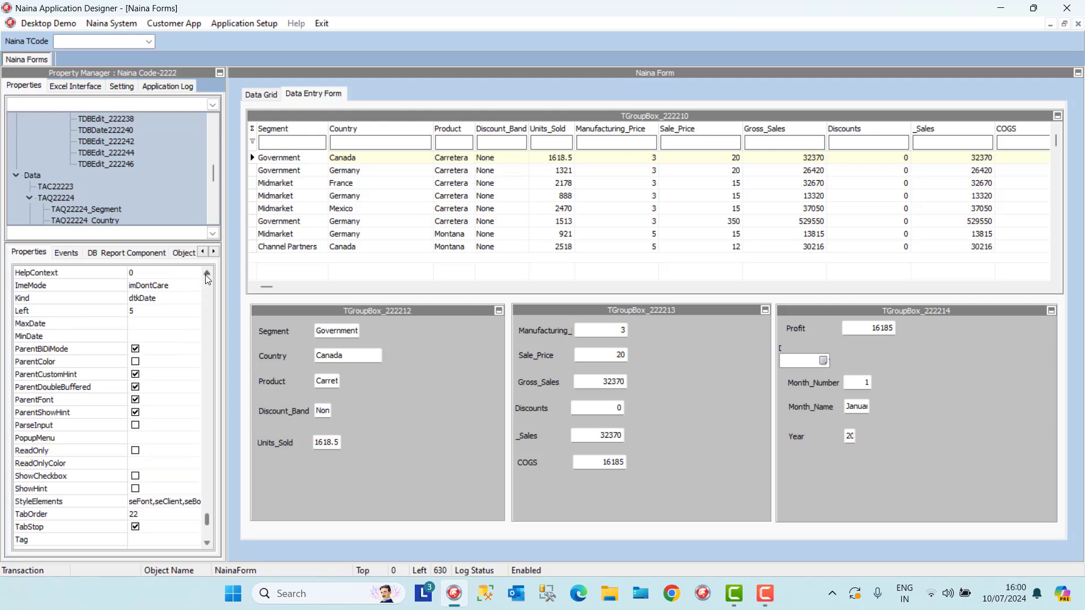
pyautogui.click(154, 312)
pyautogui.write('30')
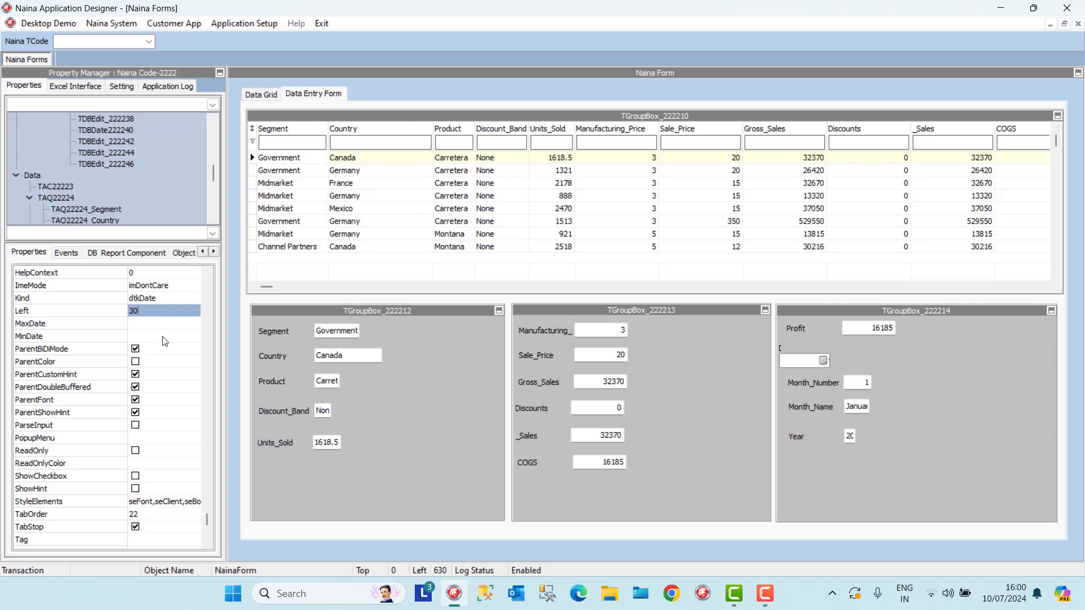
pyautogui.click(164, 338)
# Shift the TDBDate222240 date control further right by setting its Left property to 40 and finally to 50
pyautogui.click(151, 311)
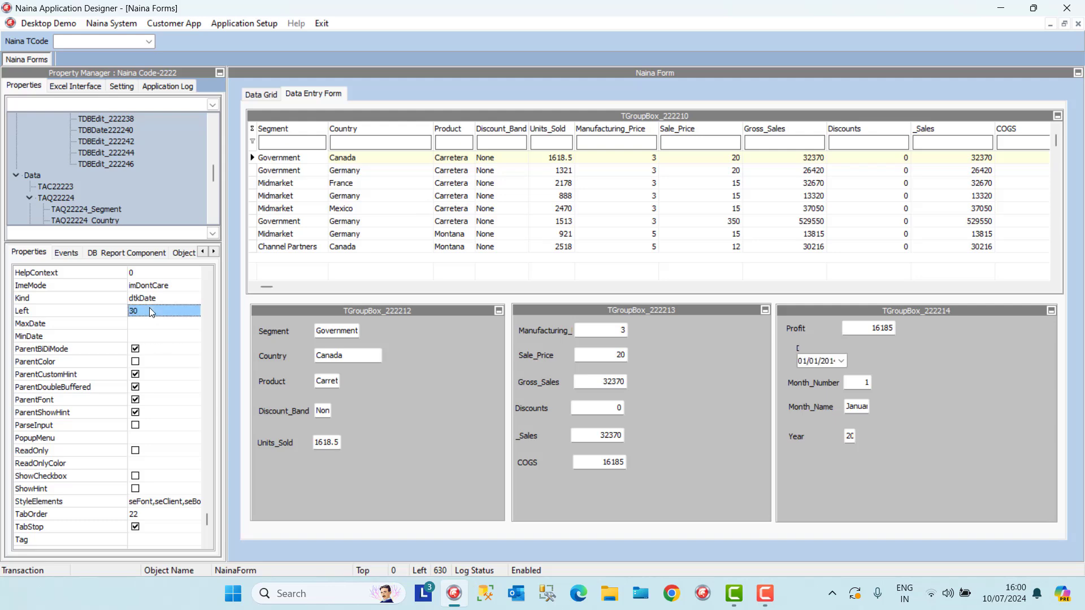
pyautogui.write('40')
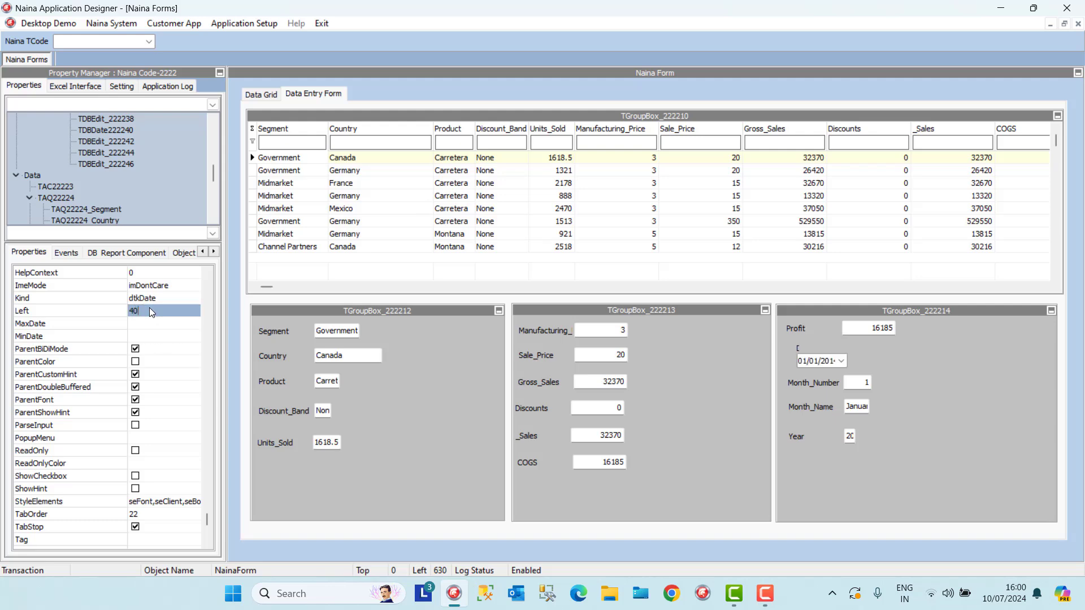
pyautogui.click(171, 349)
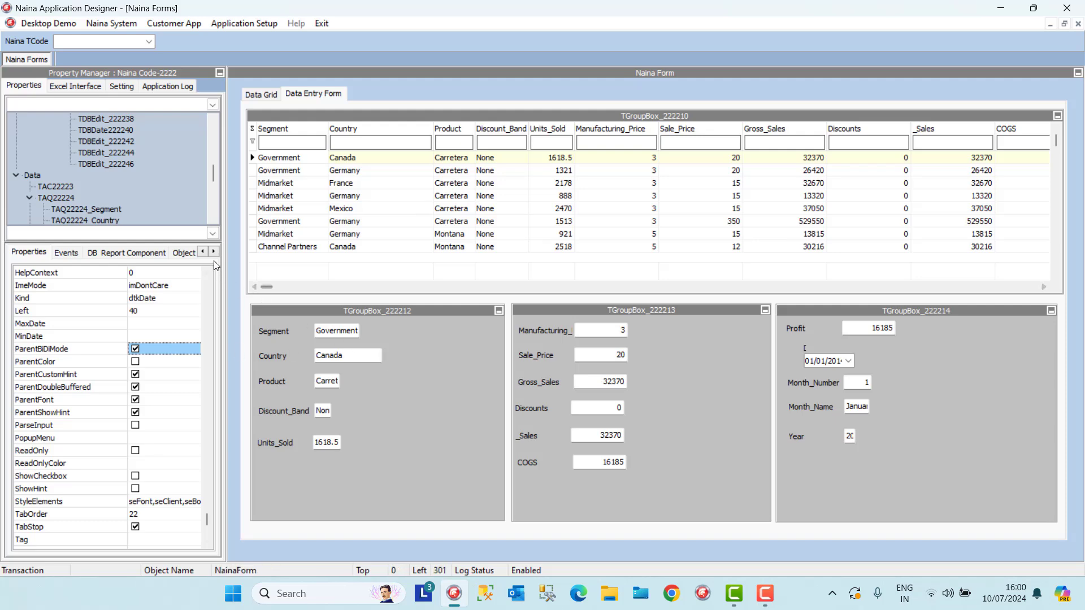
pyautogui.click(163, 310)
pyautogui.write('50')
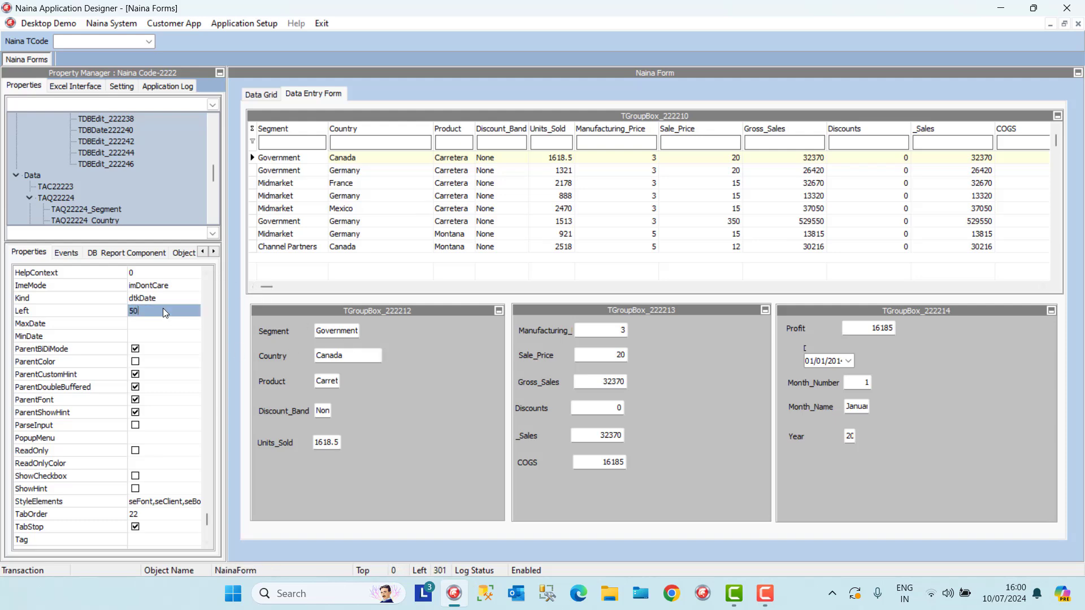
pyautogui.click(166, 341)
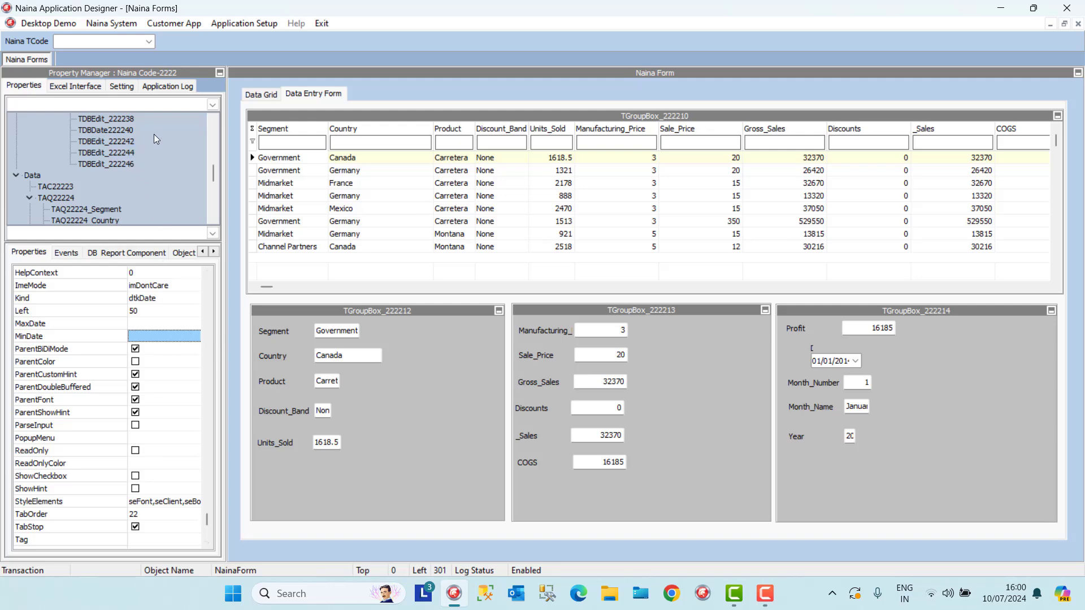
# Delete the TDBDate222240 date control and move the Month_Number, Month_Name and Year edit boxes up to close the gap below Profit
pyautogui.click(129, 132)
pyautogui.press('Delete')
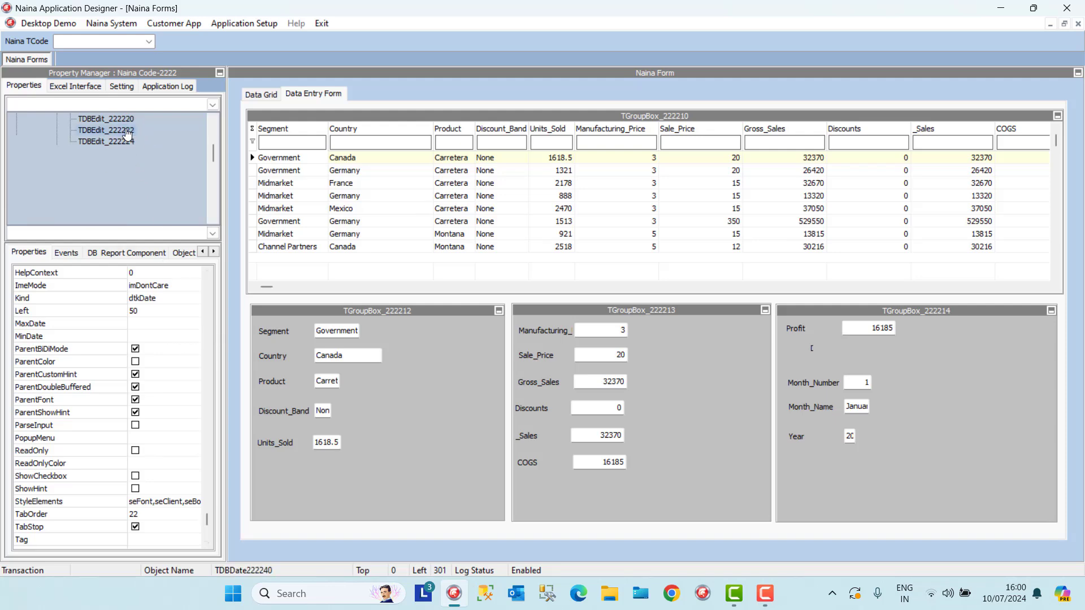
pyautogui.click(856, 383)
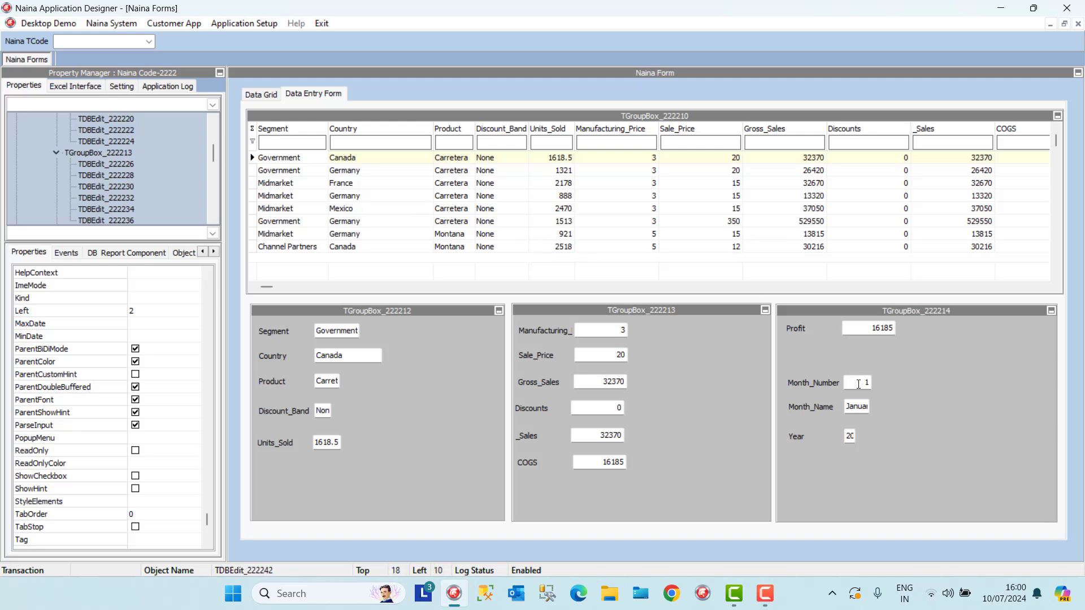
pyautogui.moveTo(856, 383); pyautogui.dragTo(856, 353)
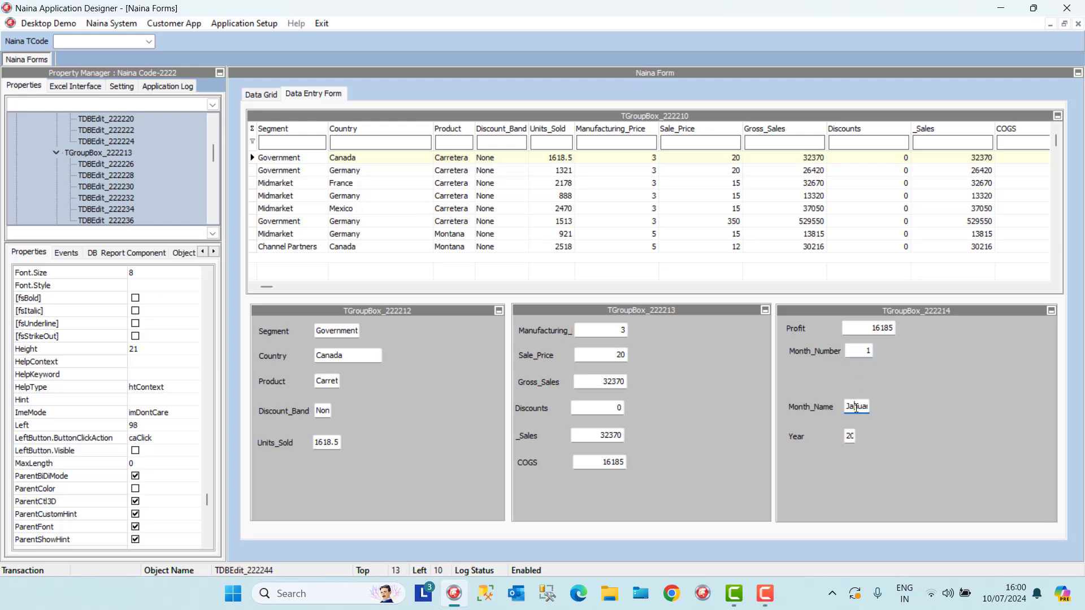
pyautogui.moveTo(856, 406); pyautogui.dragTo(855, 374)
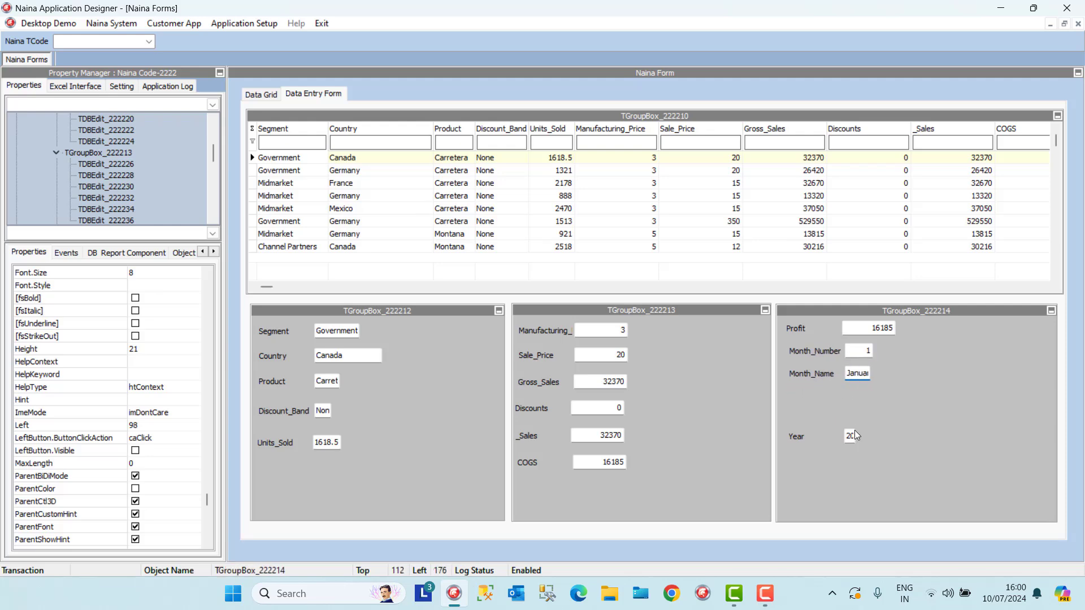
pyautogui.moveTo(852, 436); pyautogui.dragTo(851, 395)
# Select the Government, Germany record with 1513 units sold in the TGroupBox_222210 grid to check the bound fields
pyautogui.click(412, 264)
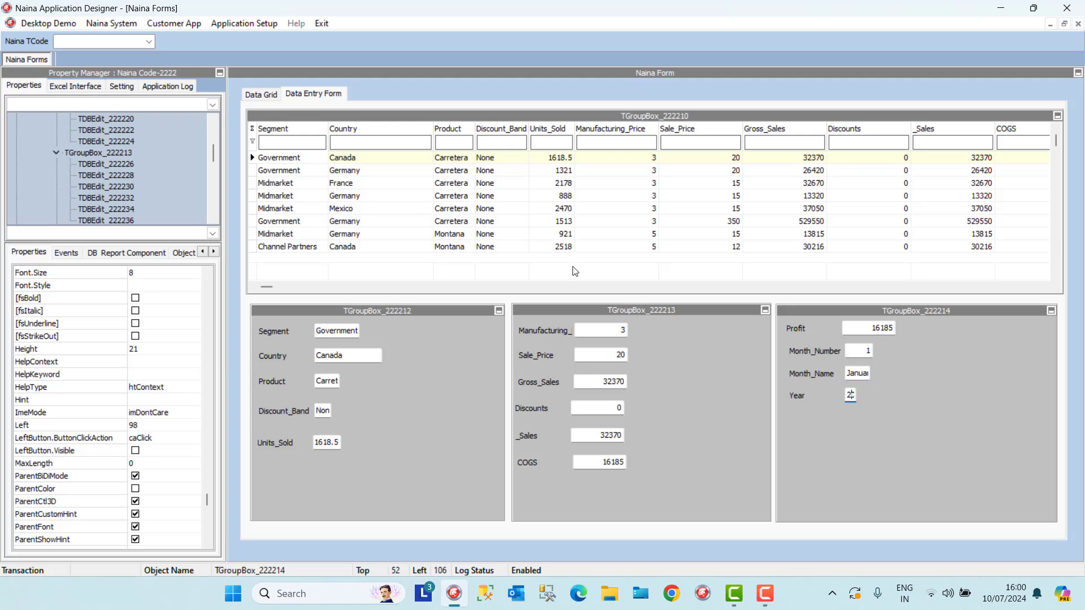
pyautogui.click(337, 222)
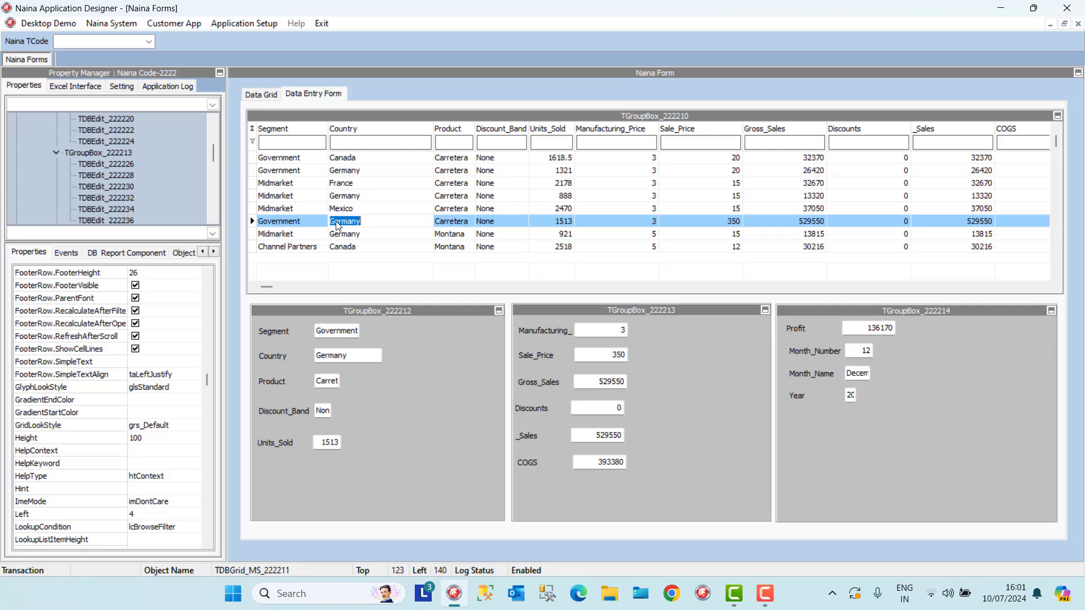
# Collapse the TPG_22226 and TAQ22224 nodes in the object tree
pyautogui.click(237, 117)
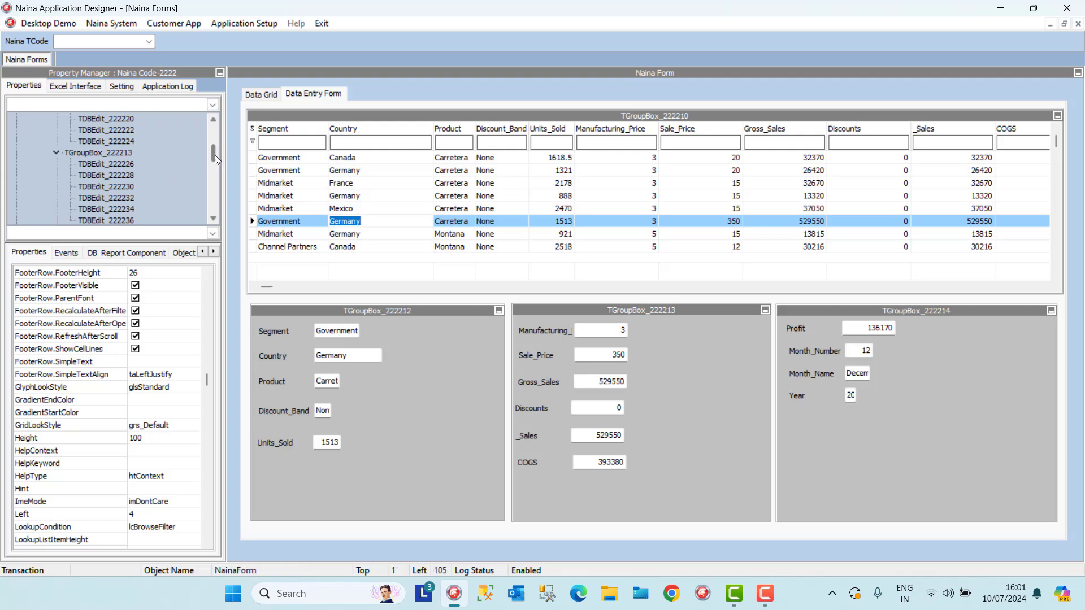
pyautogui.moveTo(215, 159); pyautogui.dragTo(209, 126)
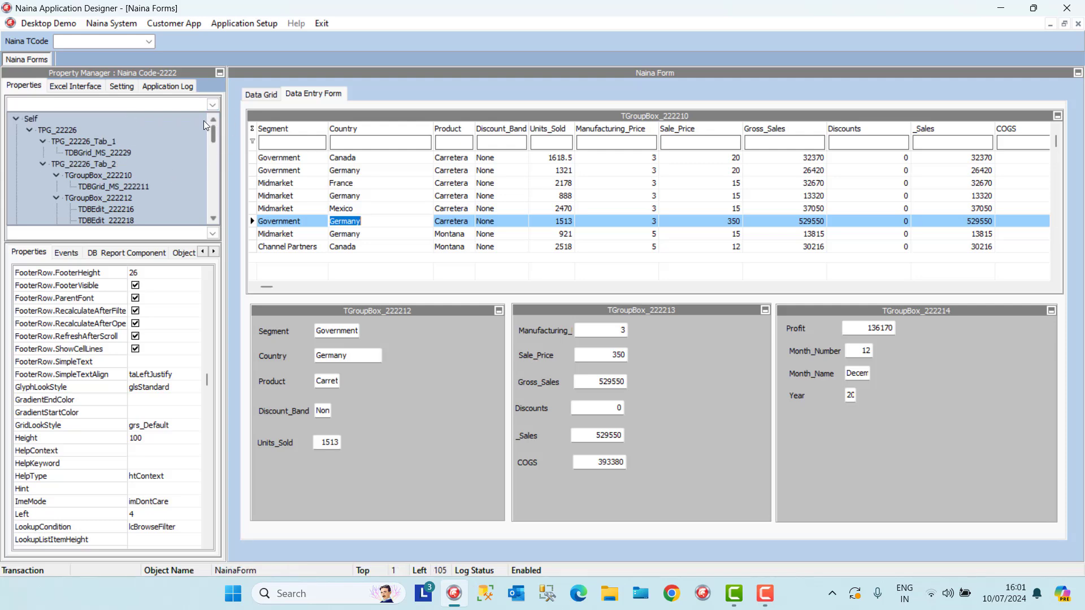
pyautogui.click(29, 129)
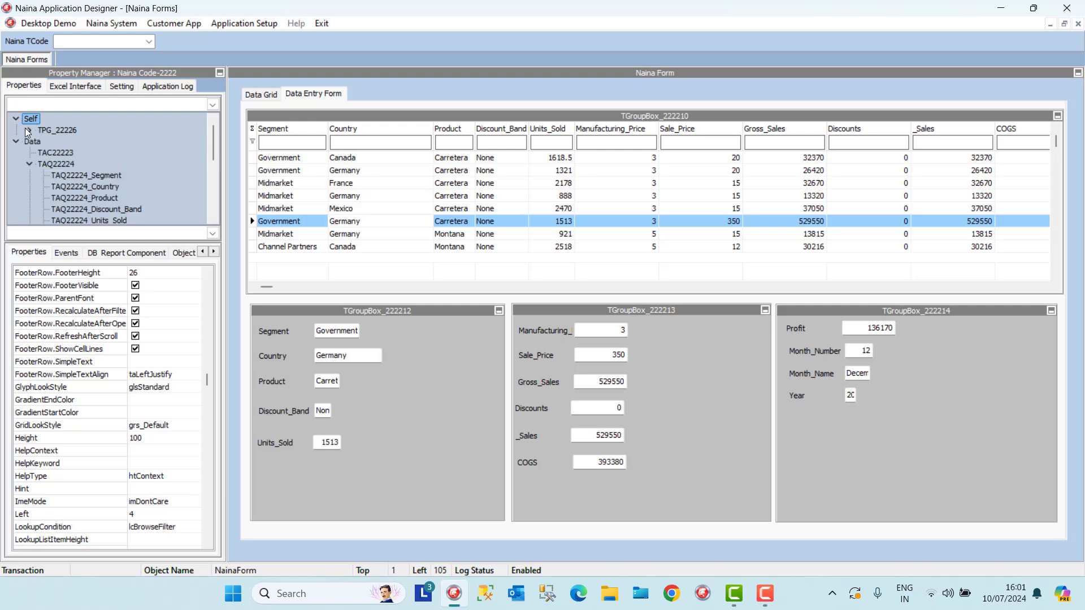
pyautogui.click(30, 164)
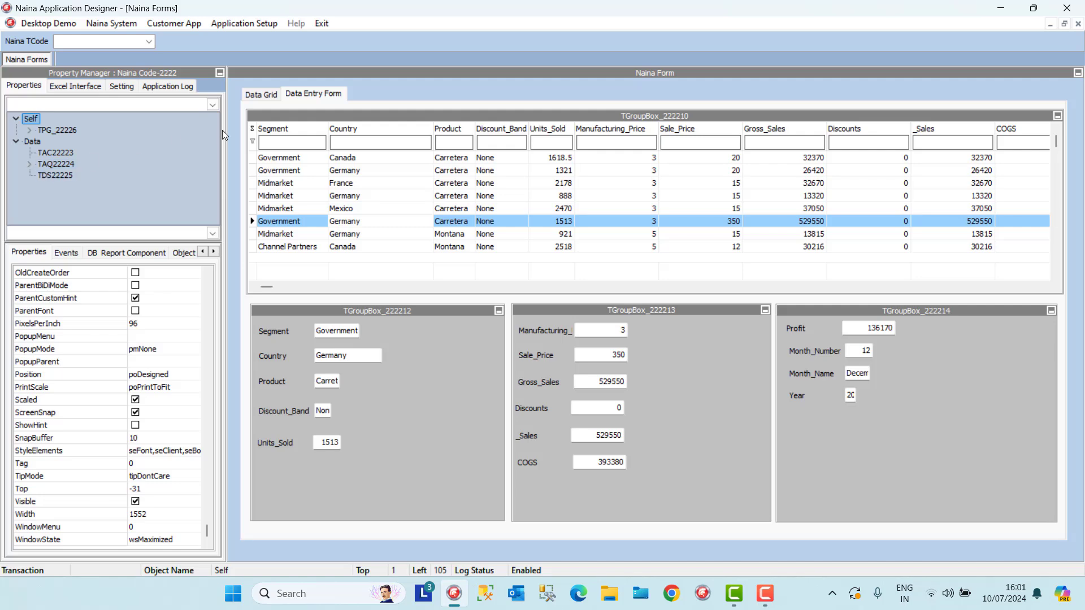
# Review the Data Grid page, and select several records in the Data Entry Form grid to check that the edit boxes follow
pyautogui.click(258, 96)
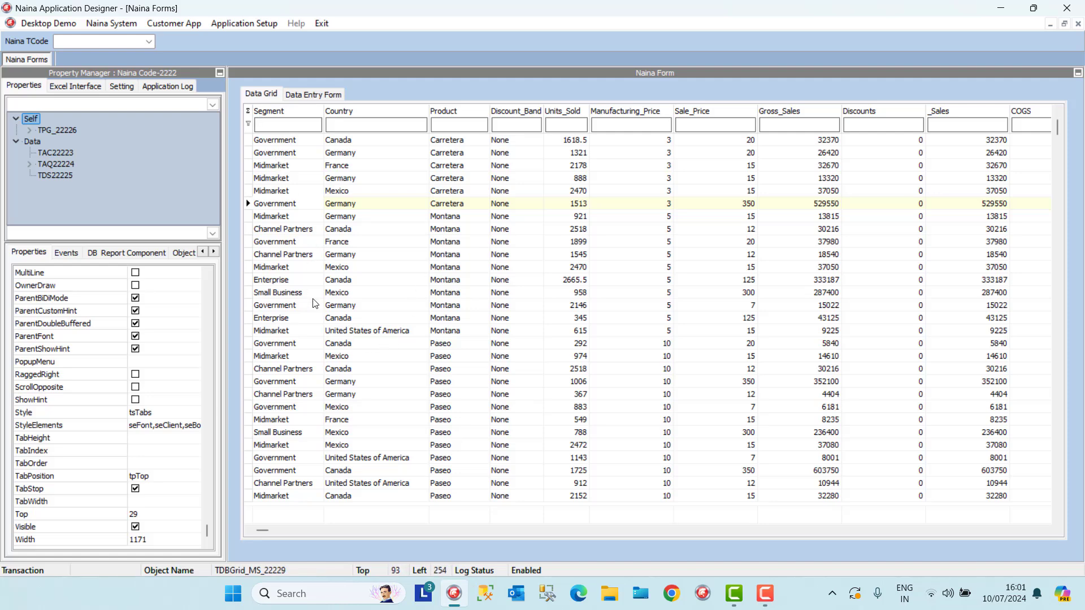
pyautogui.click(314, 95)
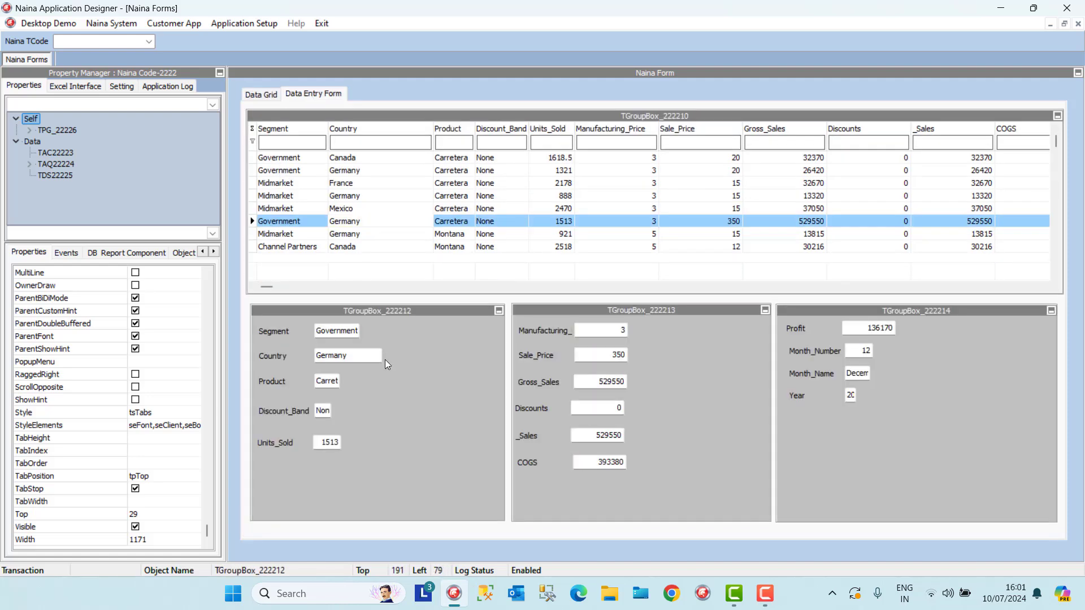
pyautogui.click(344, 196)
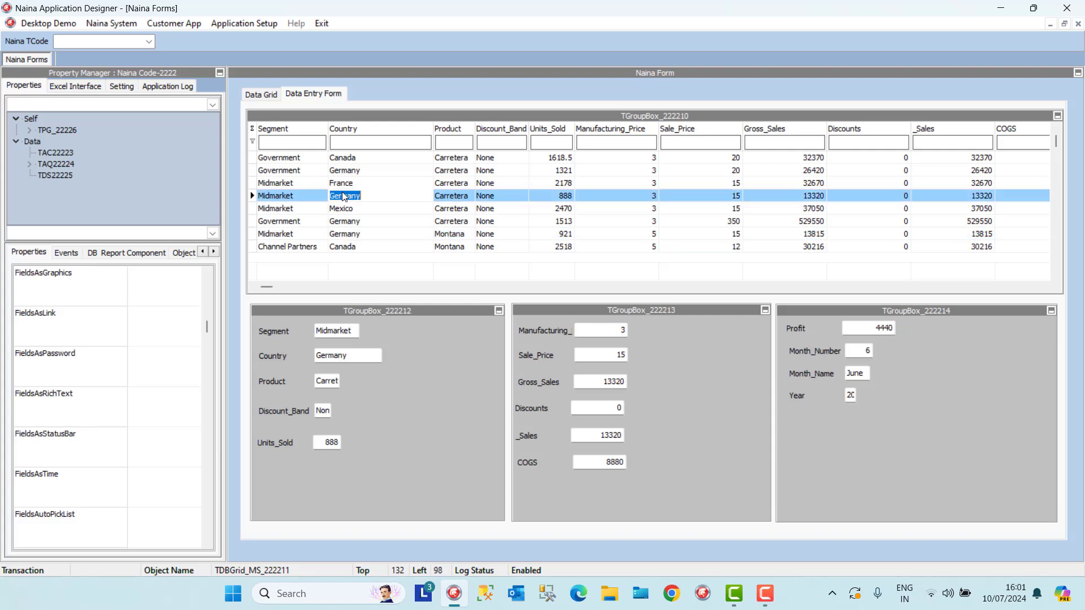
pyautogui.click(341, 171)
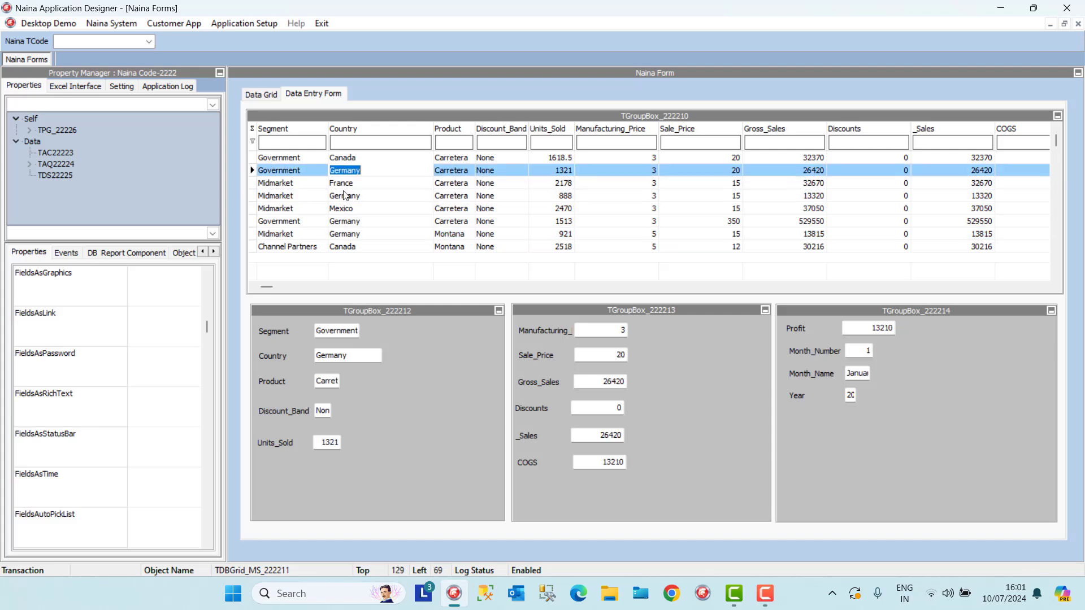
pyautogui.click(349, 234)
pyautogui.click(351, 248)
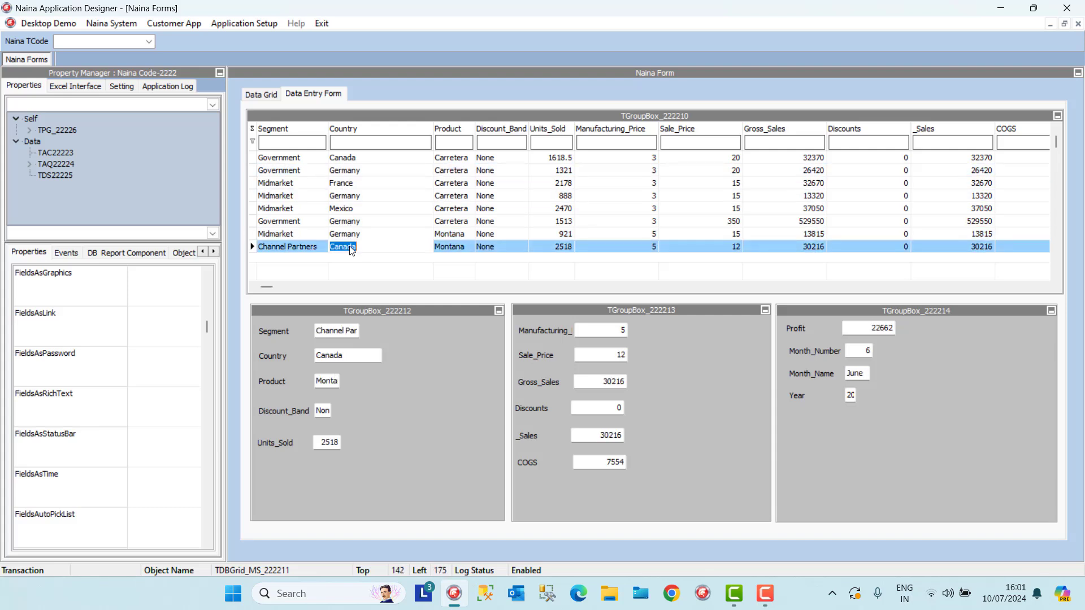
# Close and restart Naina Application Designer, then open the YoiuTube Demo form named Form created By Excel Sheet
pyautogui.click(349, 233)
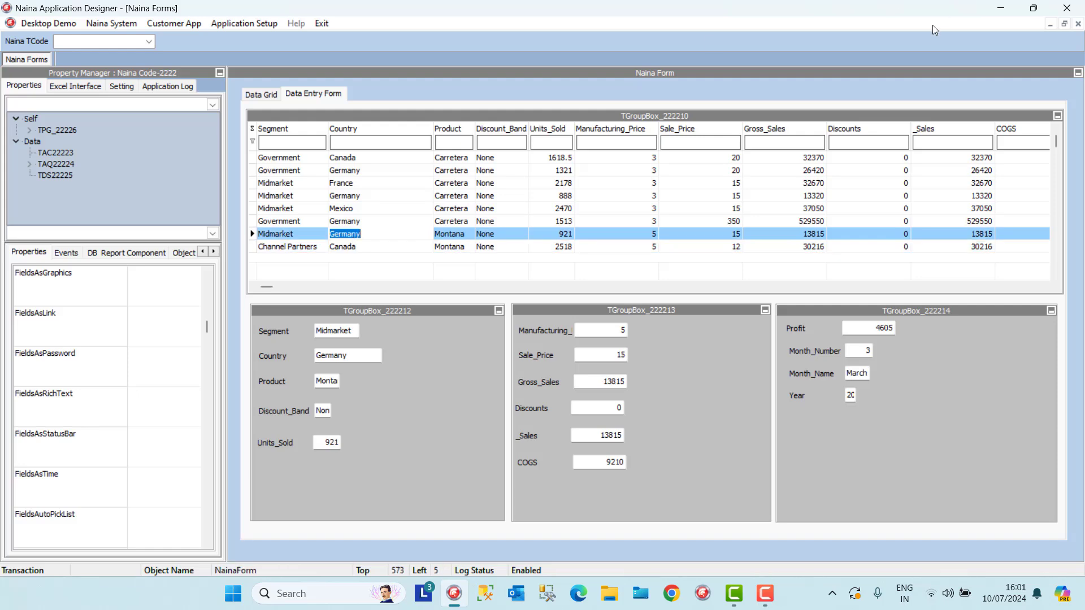
pyautogui.click(1071, 7)
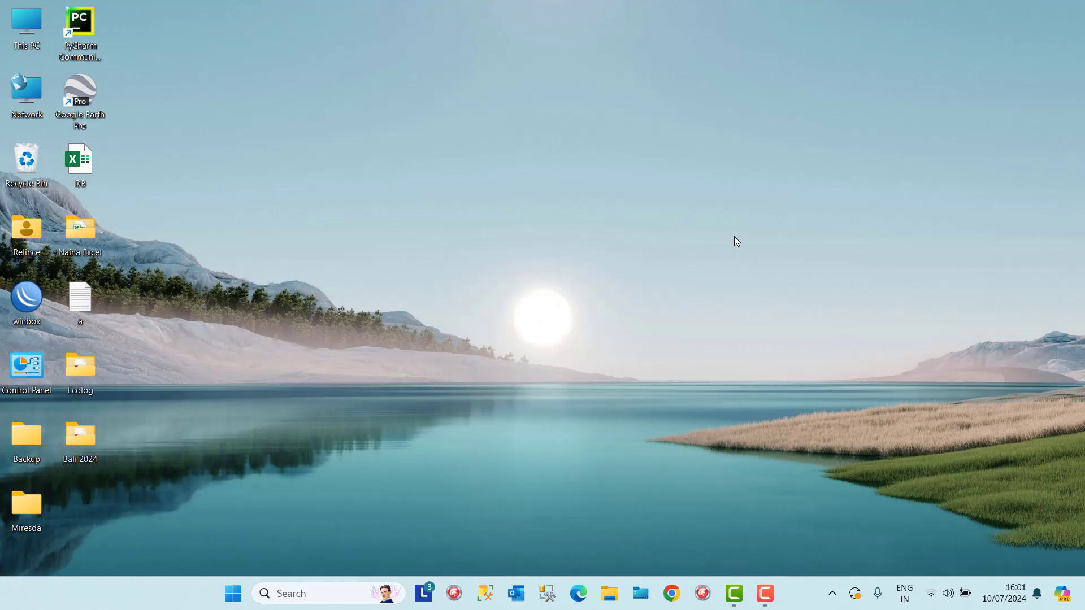
pyautogui.click(454, 593)
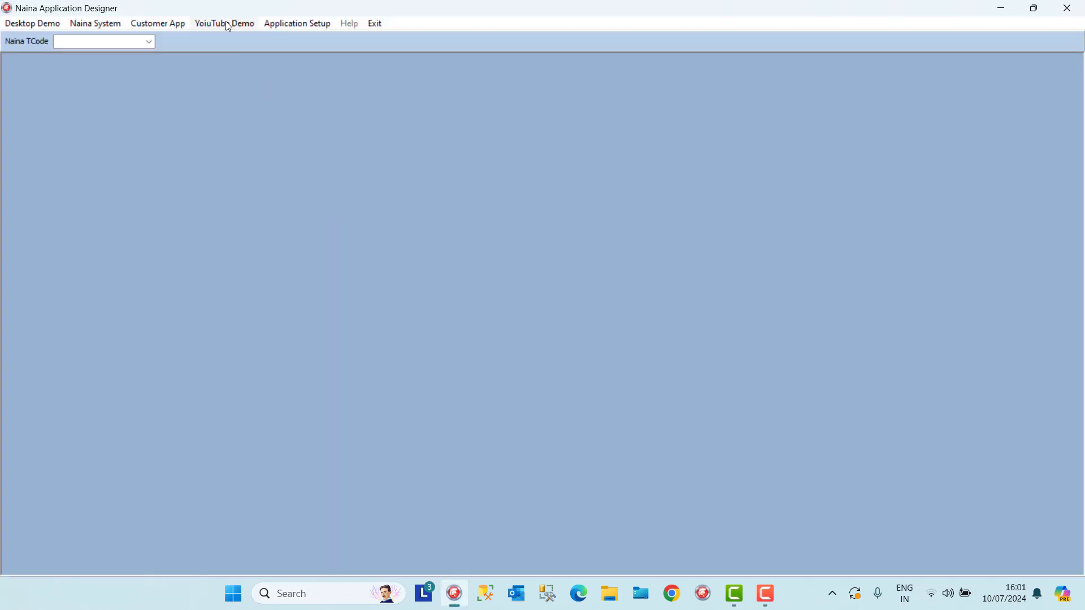
pyautogui.click(228, 26)
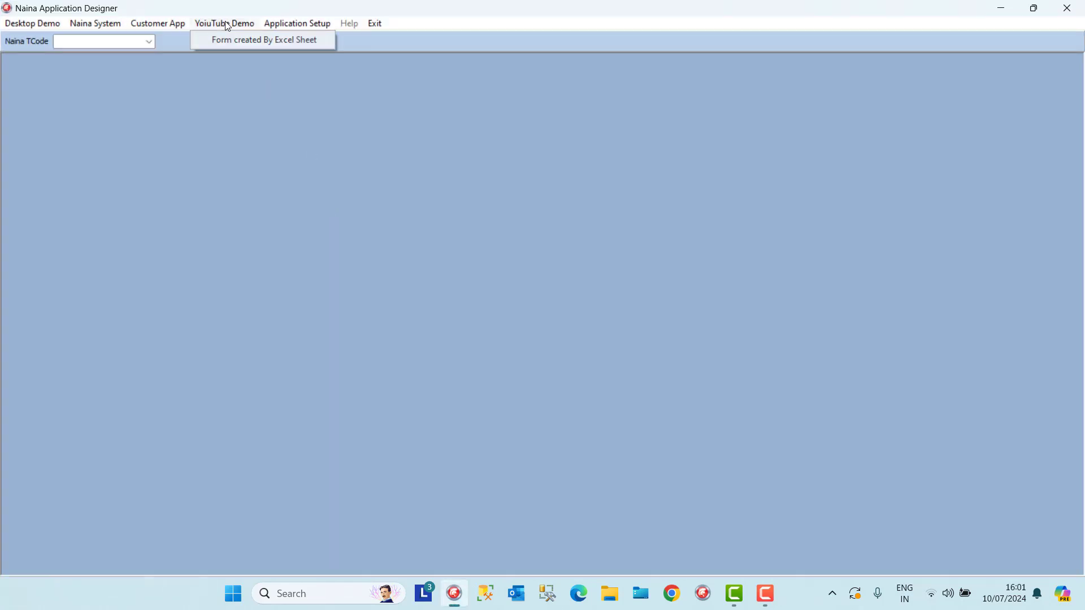
pyautogui.click(232, 40)
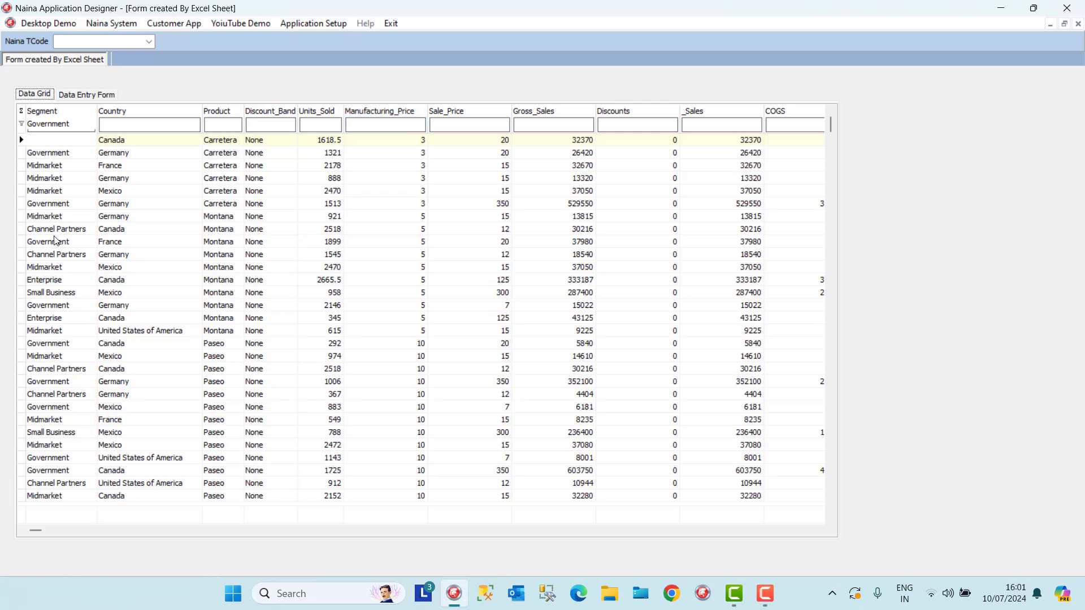
# Browse the Data Grid records from the Government, France row with 1899 units sold down to the Midmarket, France row with 549 units
pyautogui.click(51, 243)
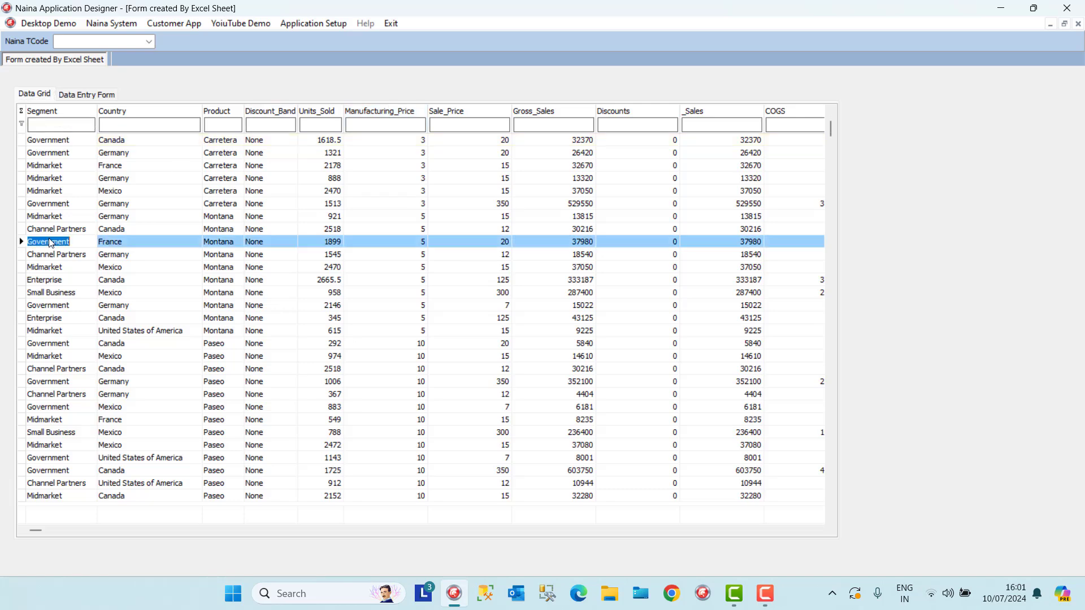
pyautogui.press('Down')
pyautogui.press('Down')
pyautogui.press('Down')
pyautogui.press('Down')
pyautogui.press('Down')
pyautogui.press('Down')
pyautogui.press('Down')
pyautogui.press('Down')
pyautogui.press('Down')
pyautogui.press('Down')
pyautogui.press('Down')
pyautogui.press('Down')
pyautogui.press('Down')
pyautogui.press('Down')
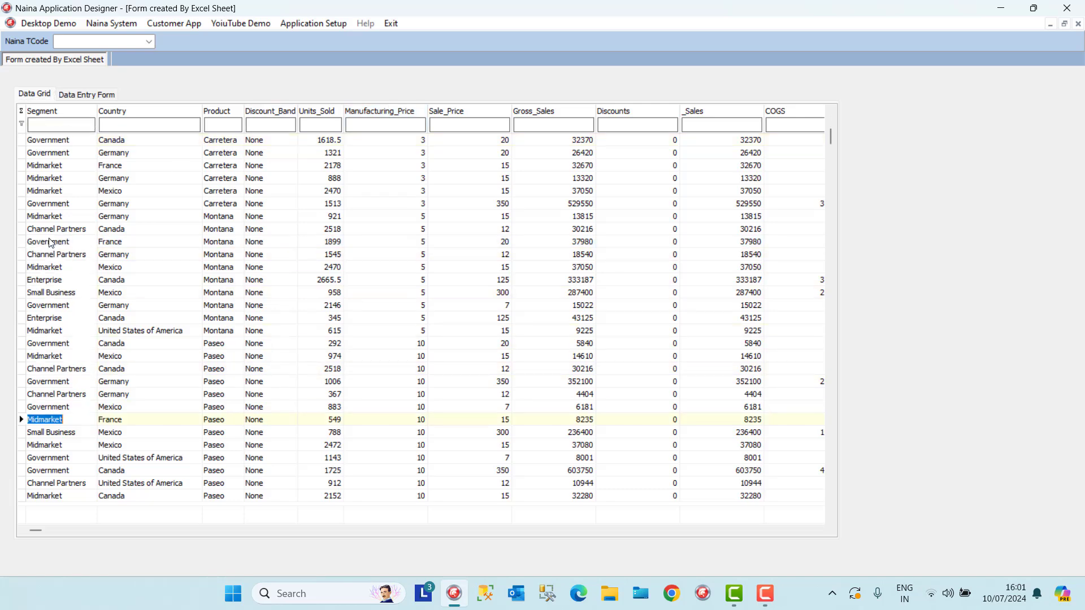
# Select several records in the running form's Data Entry Form grid to check that the fields in the group boxes follow
pyautogui.click(70, 92)
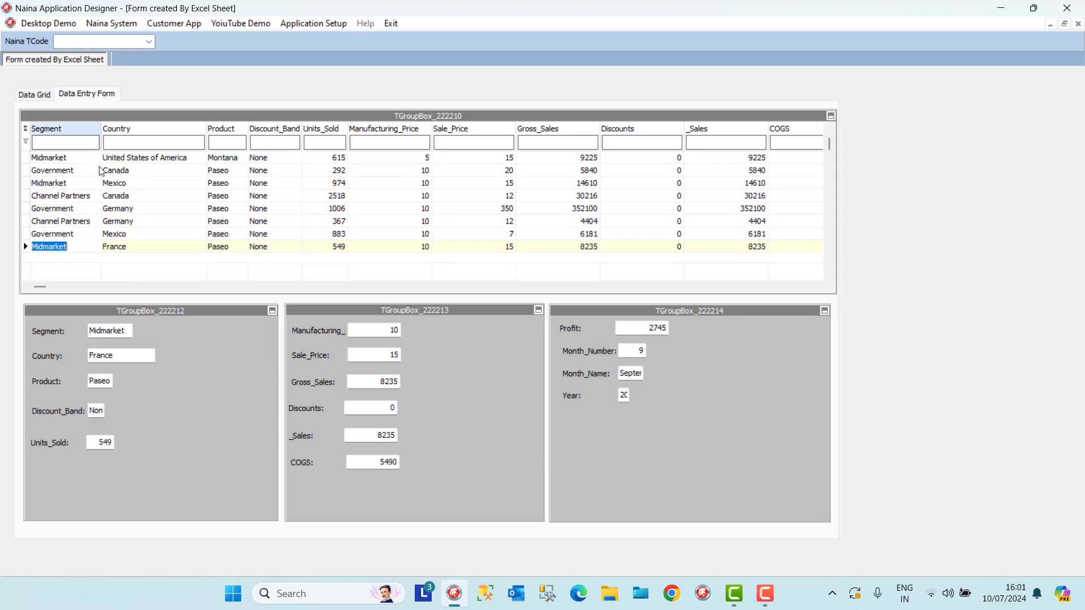
pyautogui.click(75, 184)
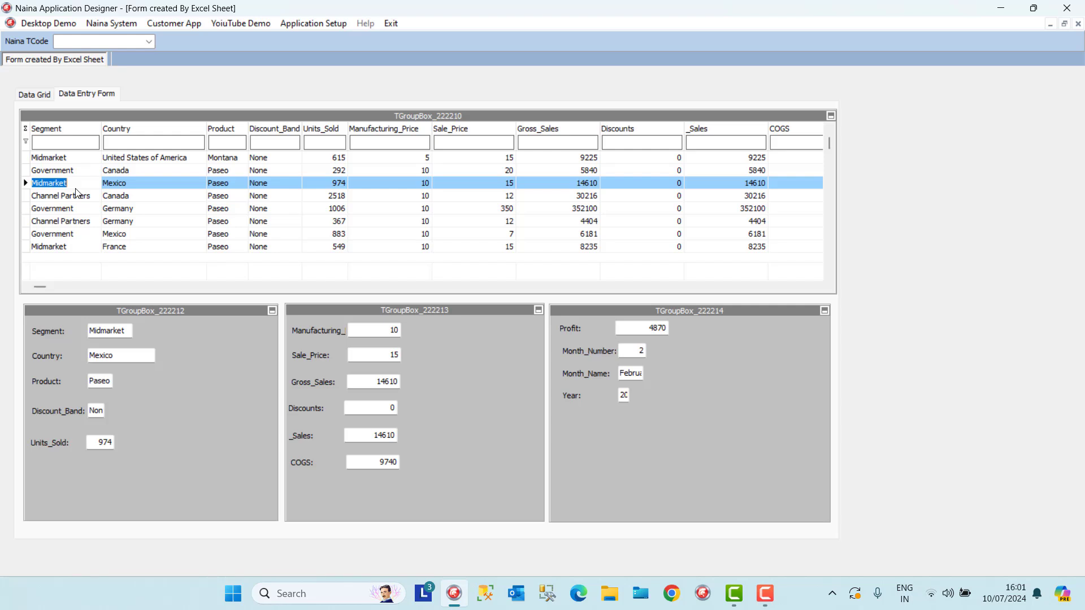
pyautogui.click(69, 171)
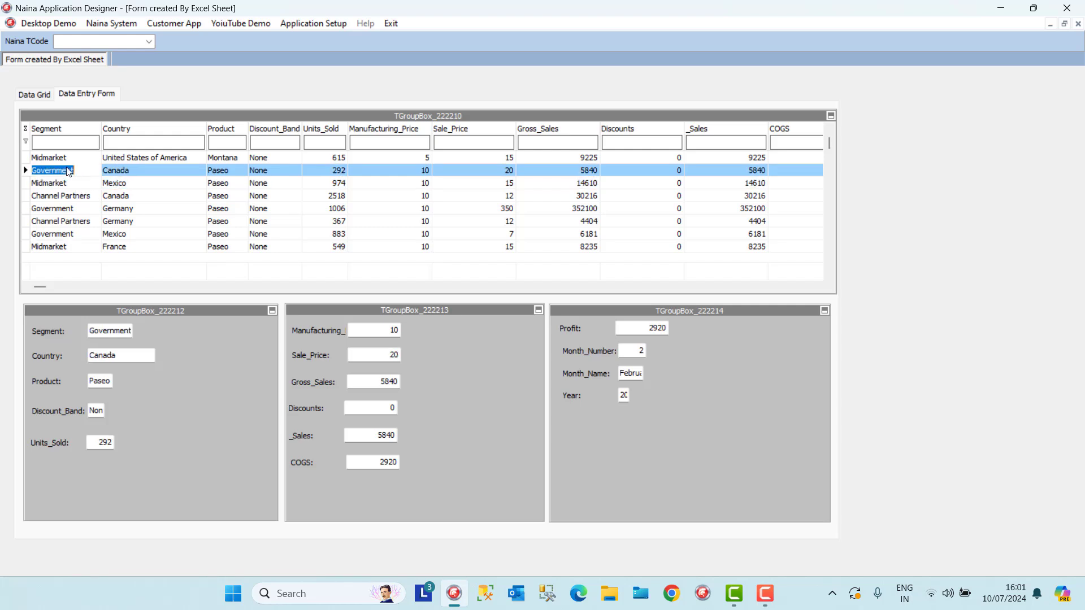
pyautogui.press('Up')
pyautogui.click(67, 195)
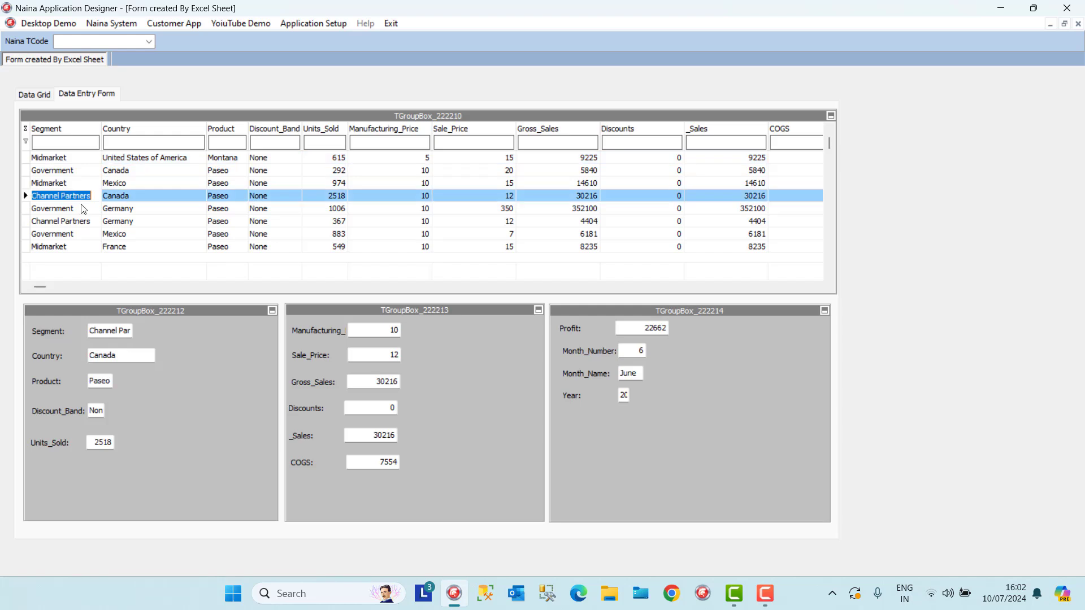
pyautogui.click(87, 221)
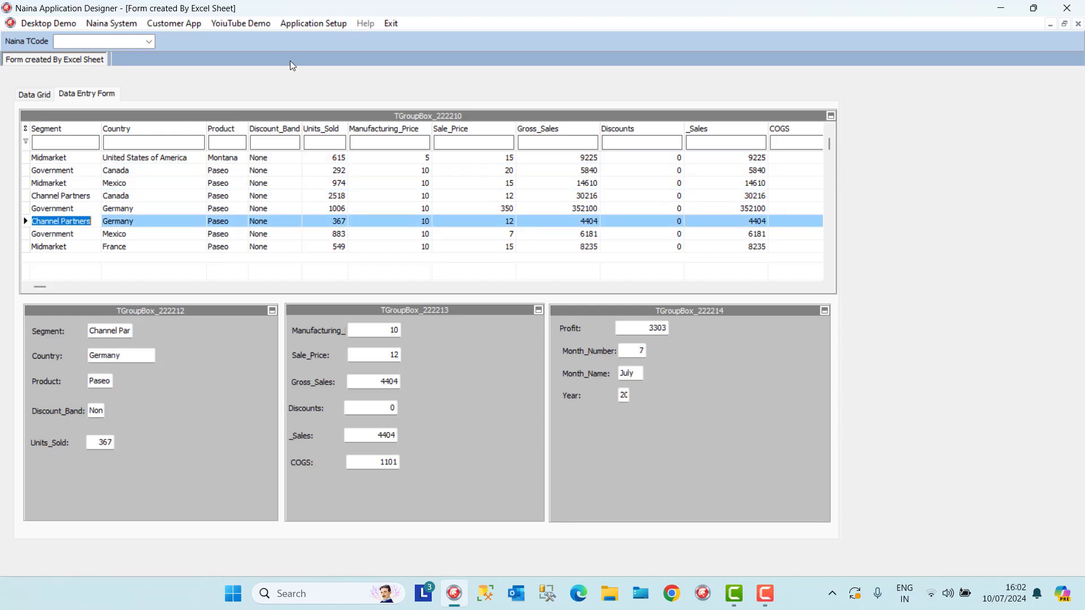
# Open the form's design in Naina Forms, collapse the TPG_22226 node and select the TAQ22224 query in the object tree
pyautogui.click(326, 25)
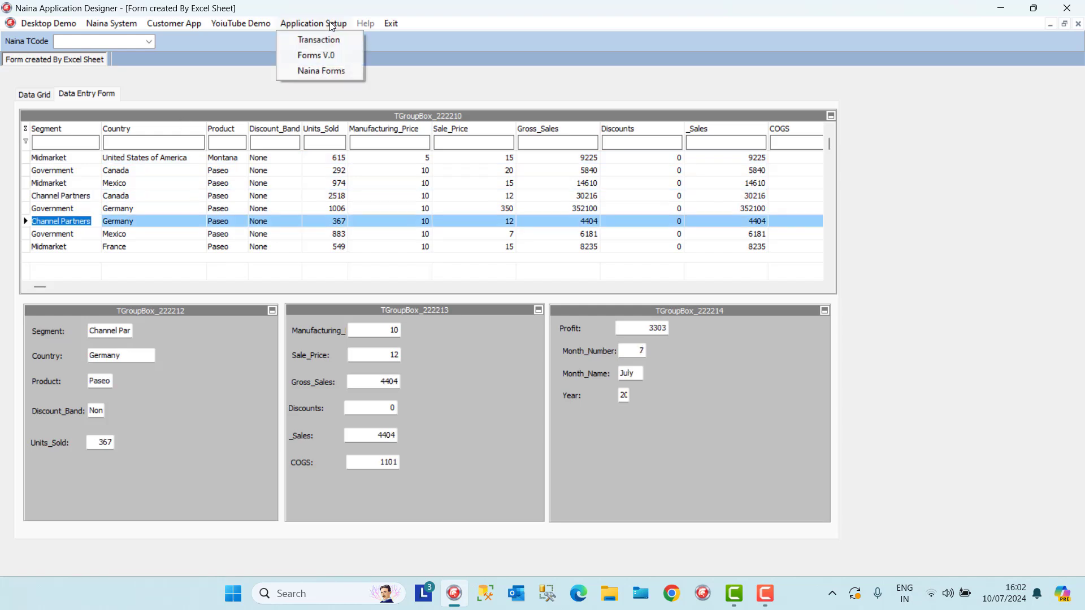
pyautogui.click(339, 69)
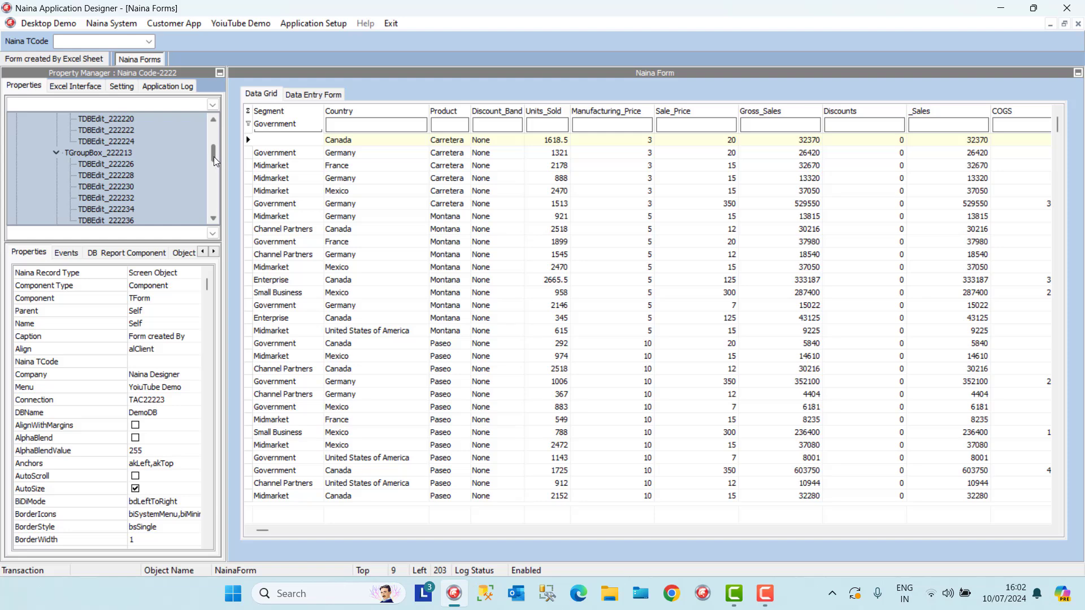
pyautogui.moveTo(213, 157); pyautogui.dragTo(212, 129)
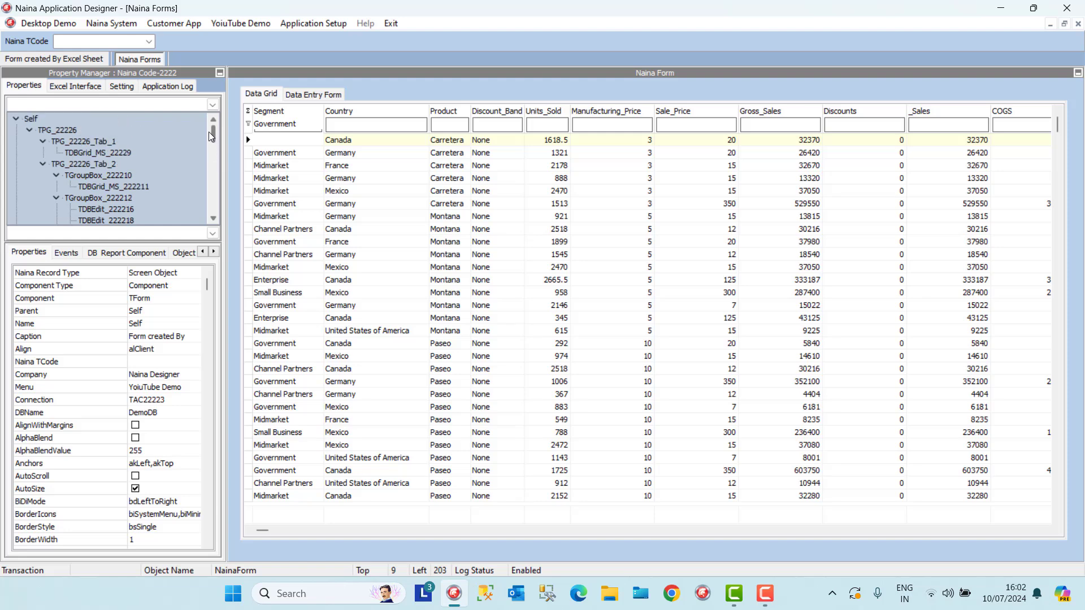
pyautogui.click(29, 131)
pyautogui.click(55, 164)
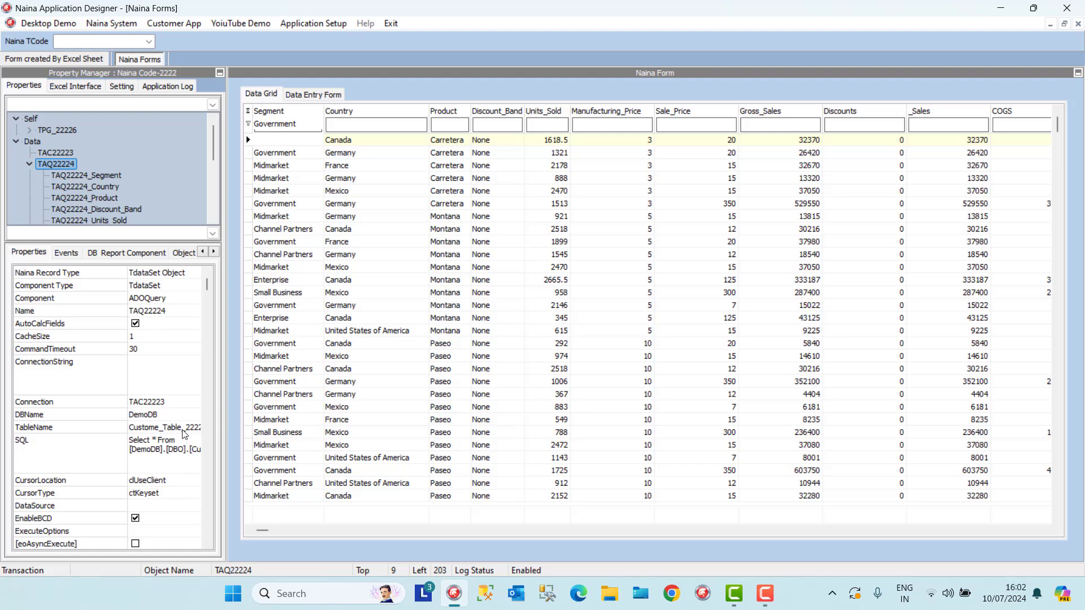
# Read the full TableName value of the TAQ22224 query from end to end
pyautogui.click(183, 434)
pyautogui.click(183, 429)
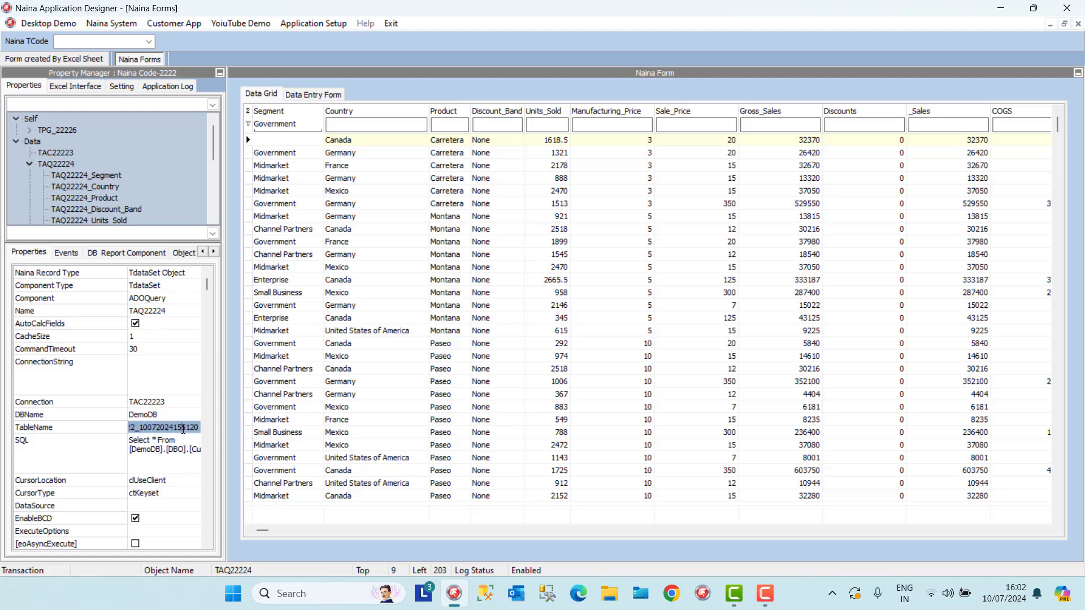
pyautogui.press('Left')
pyautogui.press('Left')
pyautogui.press('Left')
pyautogui.press('Left')
pyautogui.press('Left')
pyautogui.press('Left')
pyautogui.press('Left')
pyautogui.press('Left')
pyautogui.press('Left')
pyautogui.press('Left')
pyautogui.press('Left')
pyautogui.press('Left')
pyautogui.press('Left')
pyautogui.press('Left')
pyautogui.press('Left')
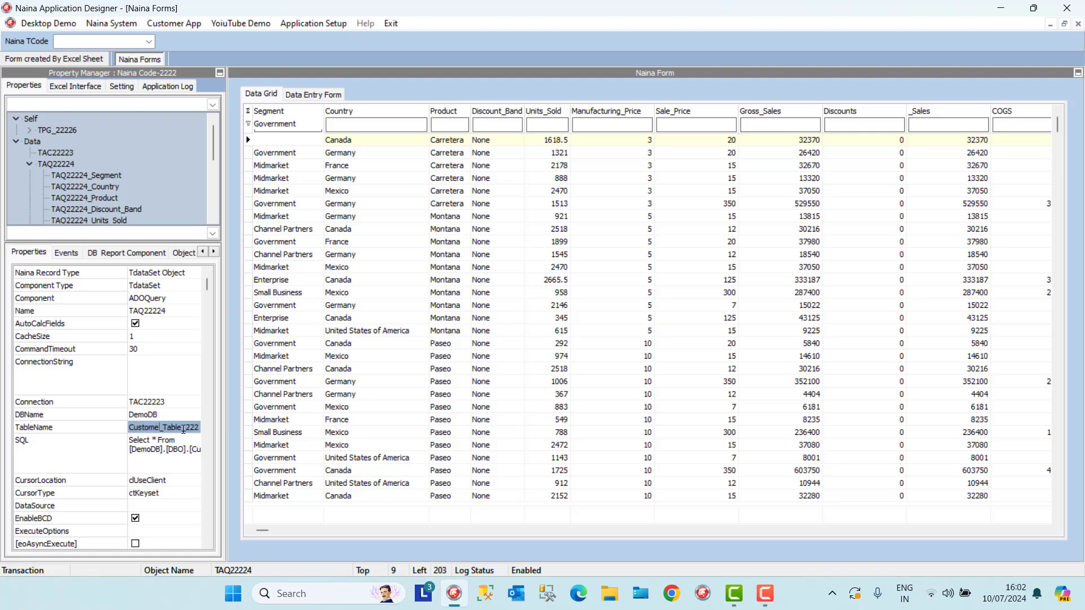
pyautogui.press('Right')
pyautogui.press('Right')
pyautogui.press('Right')
pyautogui.press('Right')
pyautogui.press('Right')
pyautogui.press('Right')
pyautogui.press('Right')
pyautogui.press('Right')
pyautogui.press('Right')
pyautogui.press('Right')
pyautogui.press('Right')
pyautogui.press('Right')
pyautogui.press('Right')
pyautogui.press('Right')
pyautogui.press('Right')
pyautogui.press('Right')
pyautogui.press('Right')
pyautogui.press('Right')
pyautogui.press('Right')
pyautogui.press('Right')
pyautogui.press('Left')
pyautogui.press('Left')
pyautogui.press('Left')
pyautogui.press('Left')
pyautogui.press('Left')
pyautogui.press('Left')
pyautogui.press('Left')
pyautogui.press('Left')
pyautogui.press('Left')
pyautogui.press('Left')
pyautogui.press('Left')
pyautogui.press('Left')
pyautogui.press('Left')
pyautogui.press('Left')
pyautogui.press('Left')
pyautogui.press('Left')
pyautogui.press('Left')
pyautogui.press('Left')
pyautogui.press('Left')
pyautogui.press('Left')
# Switch to SQL Server Management Studio, connect to the server and list its databases
pyautogui.click(486, 593)
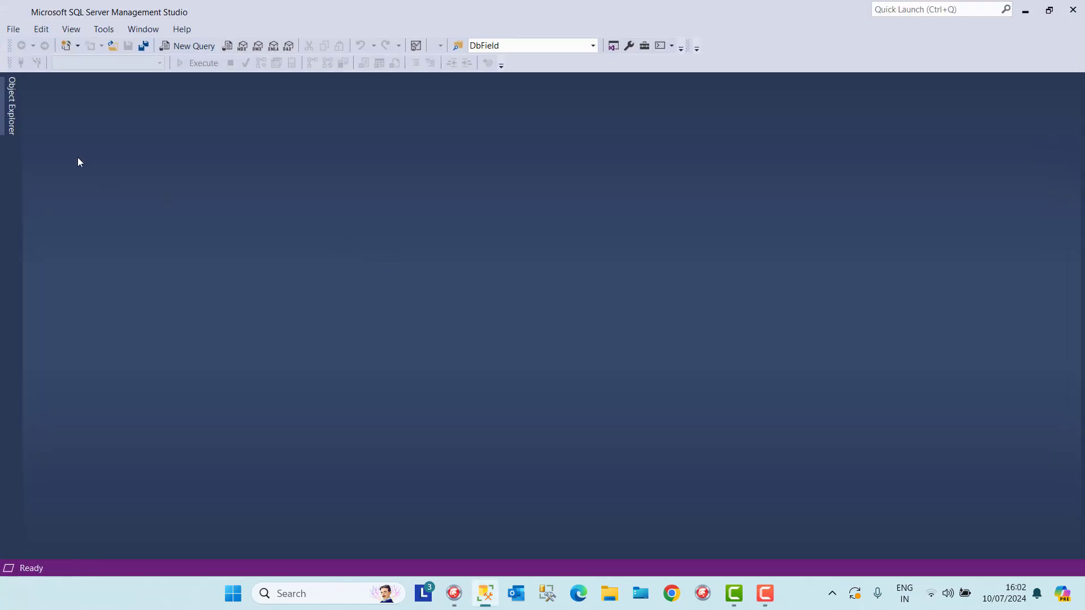
pyautogui.click(488, 310)
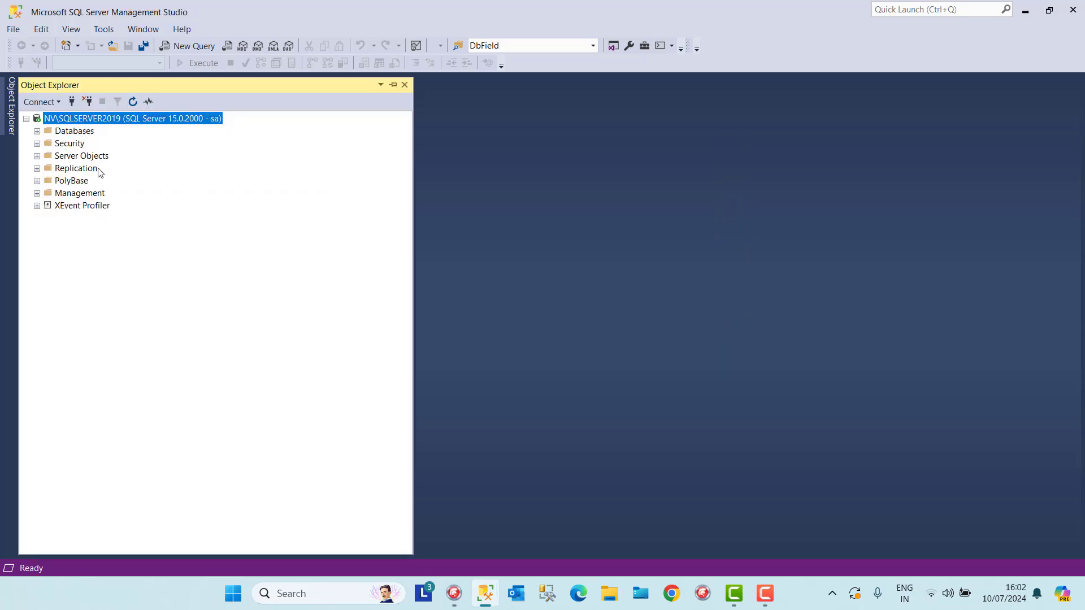
pyautogui.click(37, 131)
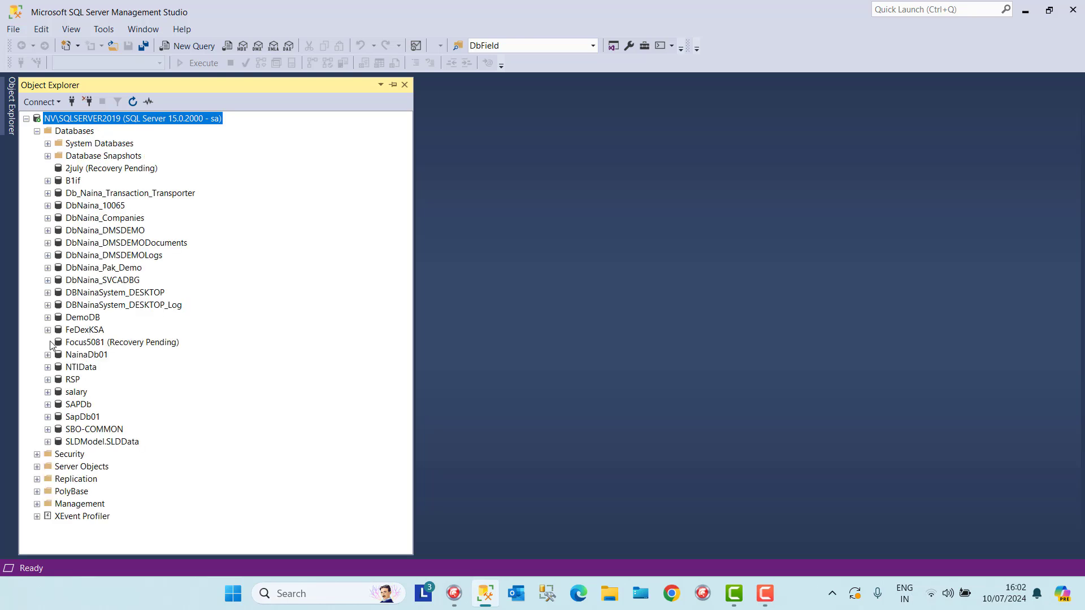
pyautogui.click(47, 317)
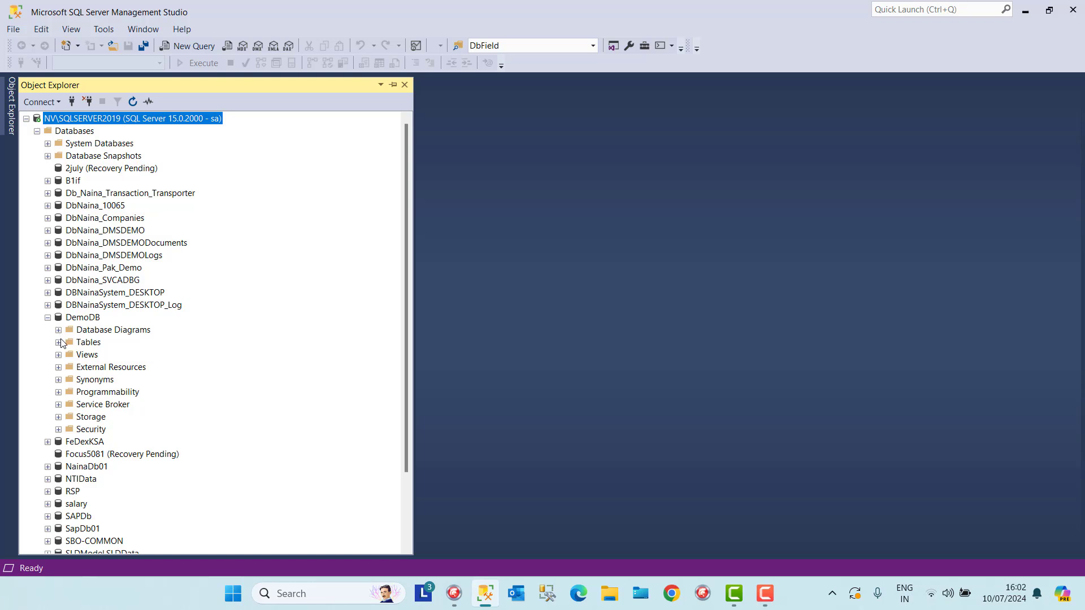
pyautogui.click(59, 342)
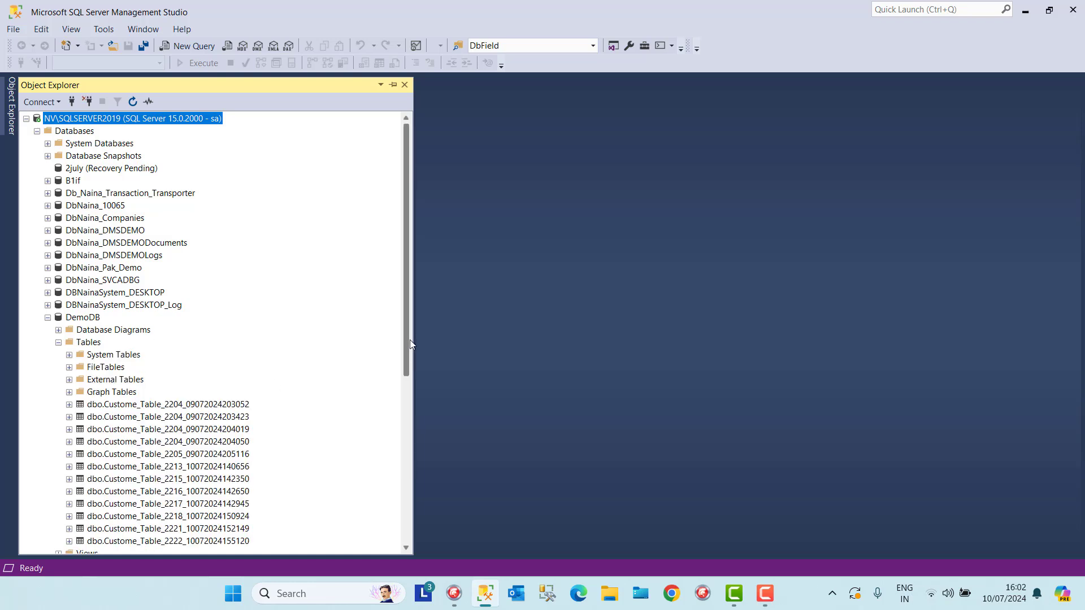
pyautogui.moveTo(404, 355); pyautogui.dragTo(408, 398)
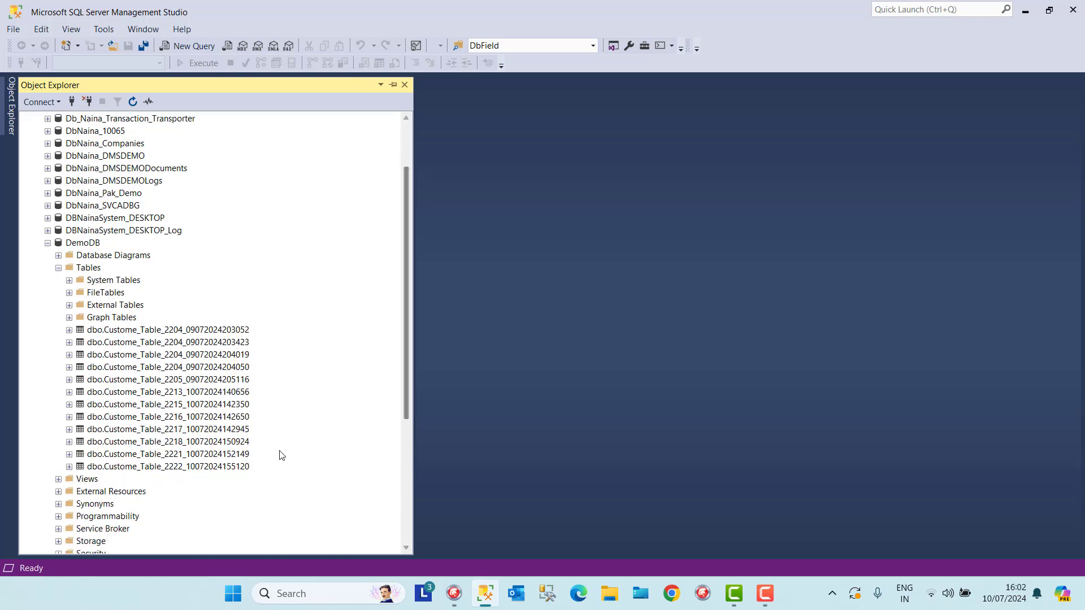
pyautogui.rightClick(239, 467)
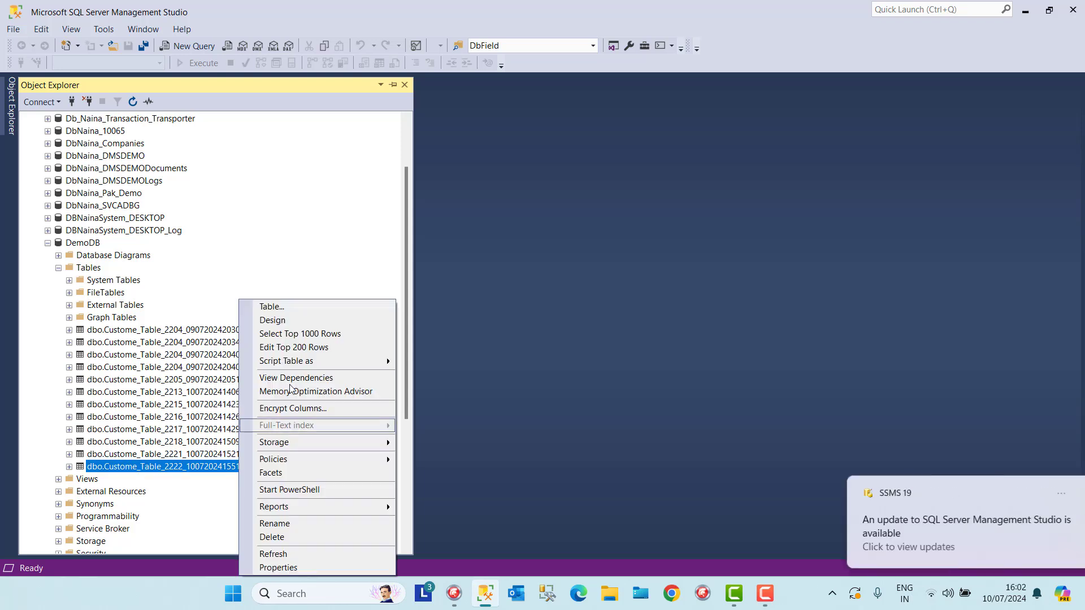
pyautogui.click(326, 333)
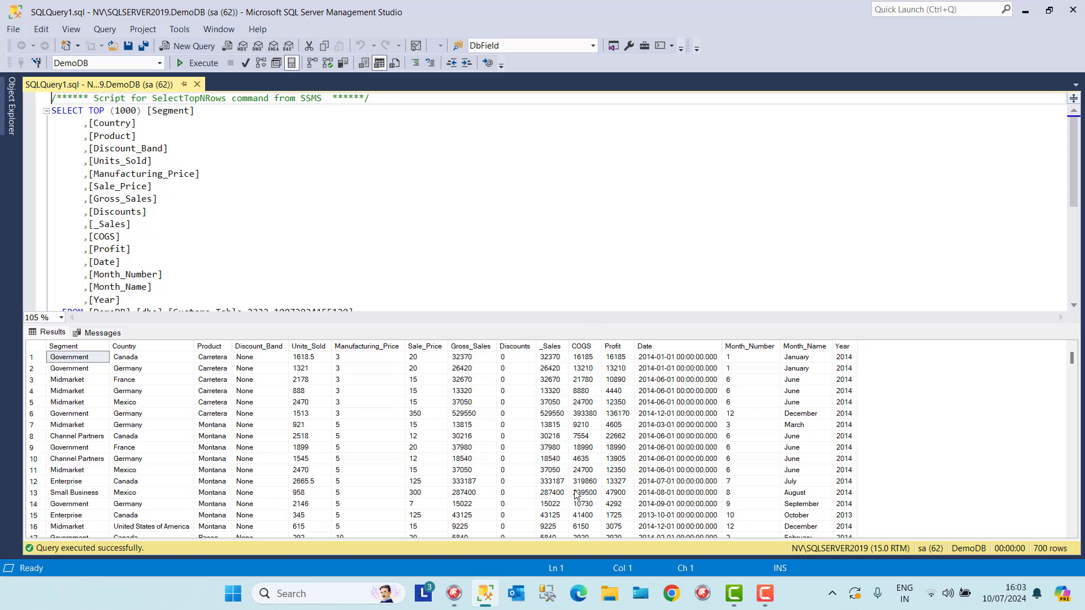
# Switch back to Naina Application Designer, disable the default transaction, and close both the form designer and the running form
pyautogui.click(456, 594)
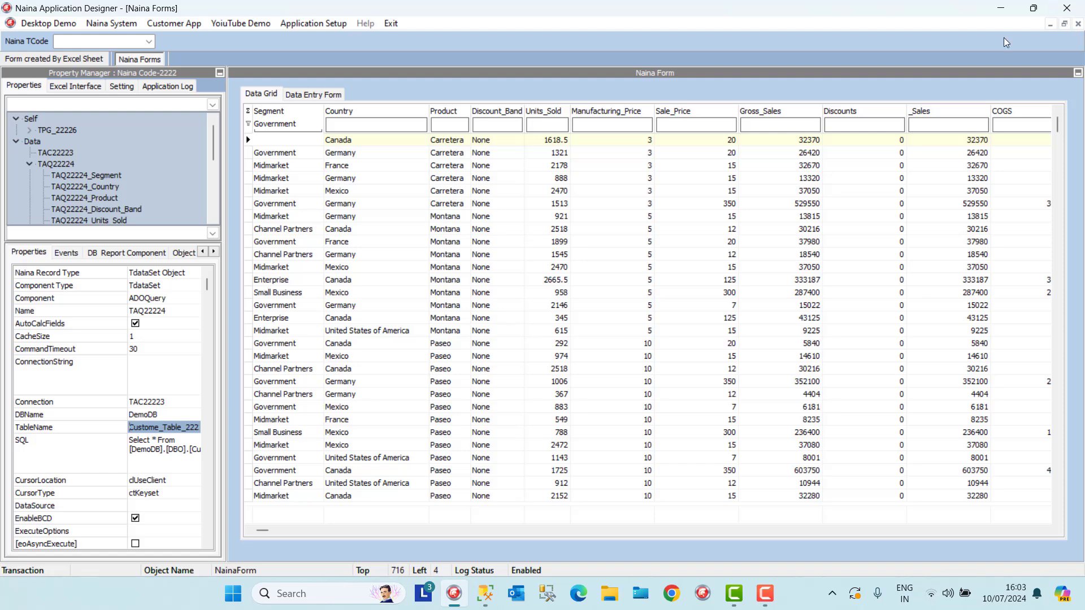
pyautogui.rightClick(141, 142)
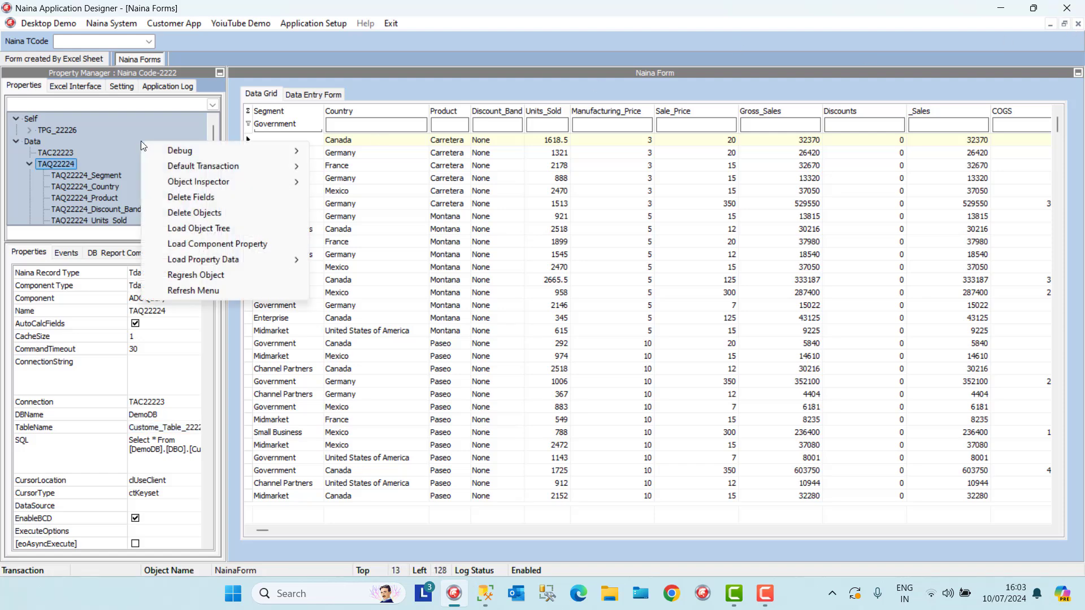
pyautogui.moveTo(282, 167)
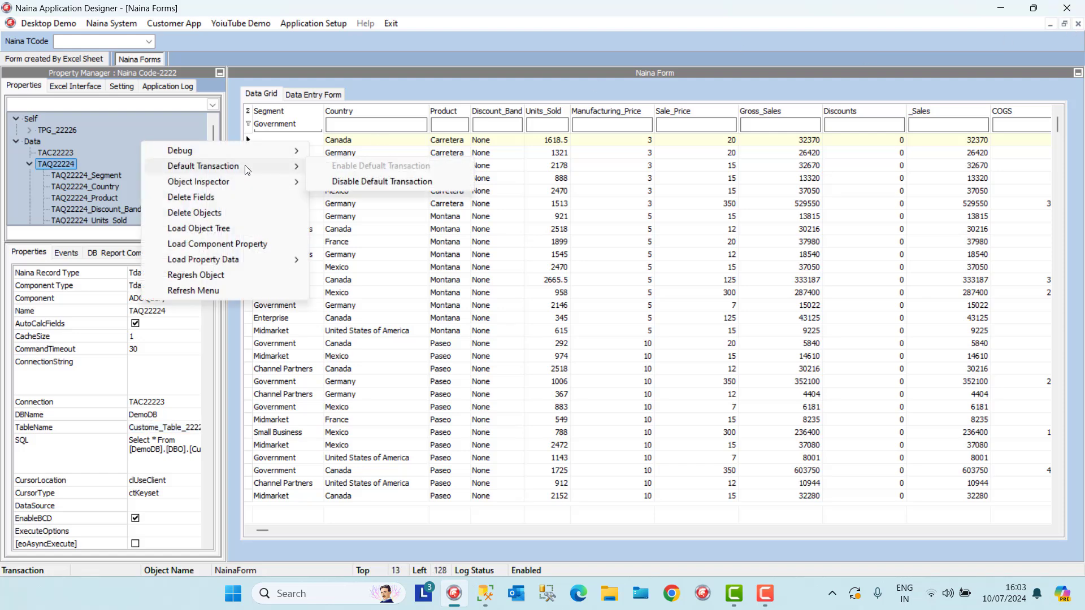
pyautogui.click(345, 182)
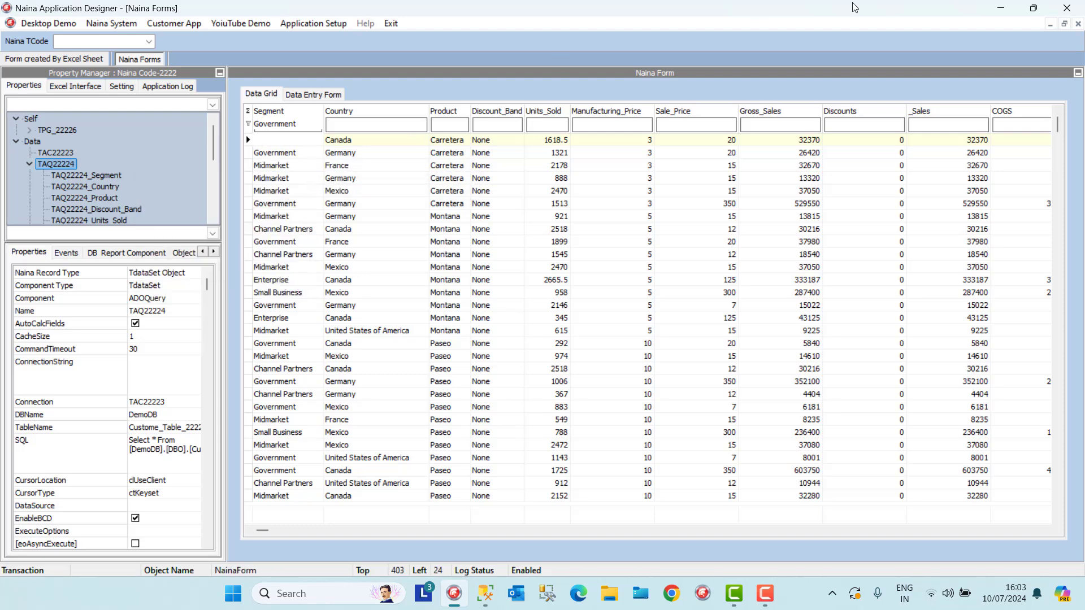
pyautogui.click(1078, 24)
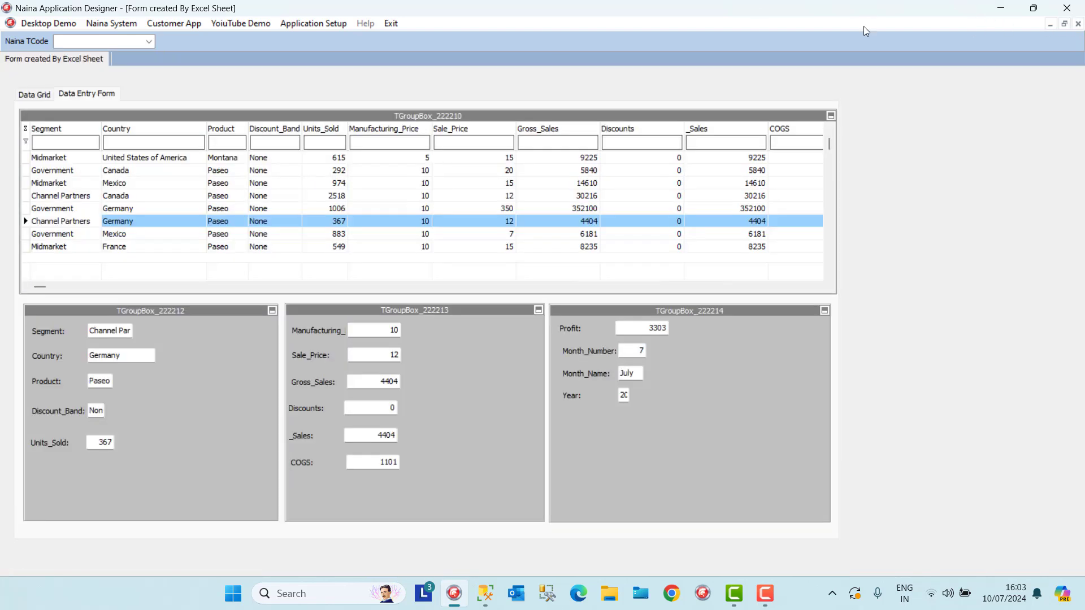
pyautogui.click(1079, 25)
# Open an empty Naina Forms designer and add a new TForm desktop form to it
pyautogui.click(295, 23)
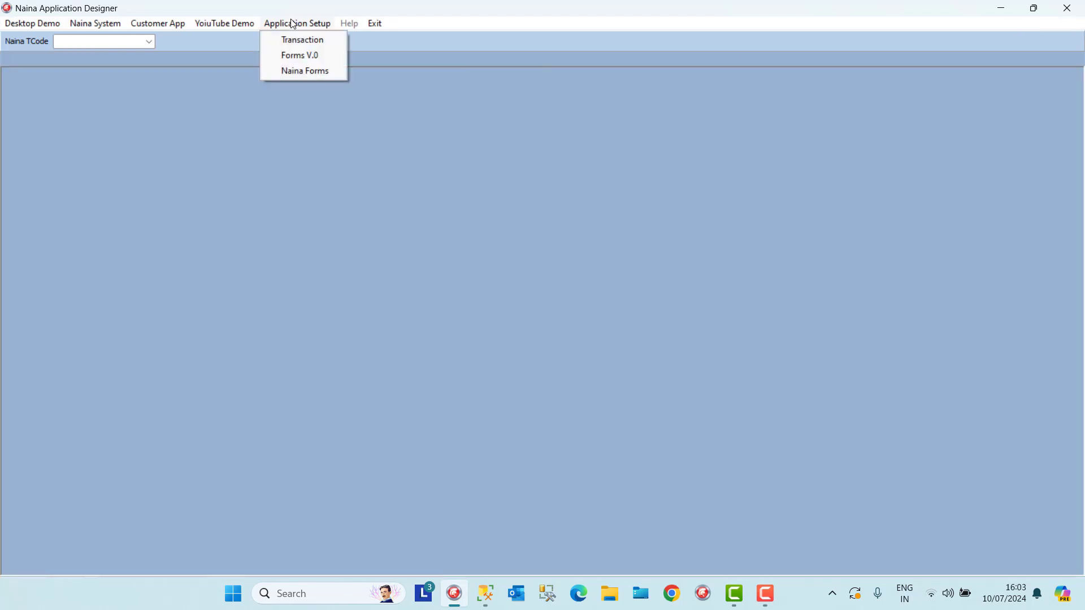
pyautogui.click(308, 69)
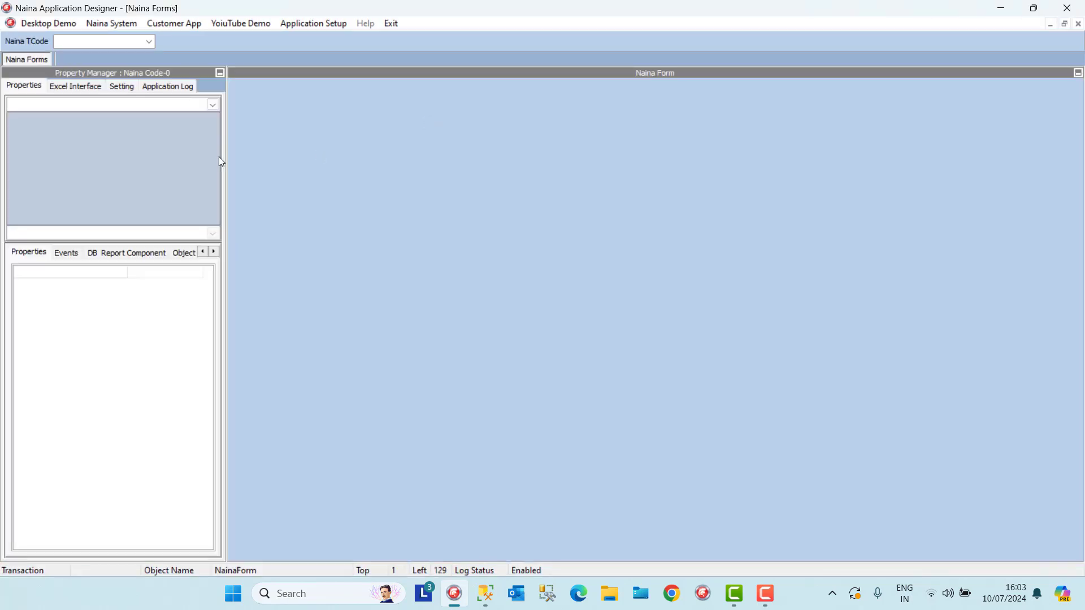
pyautogui.rightClick(252, 109)
pyautogui.moveTo(399, 121)
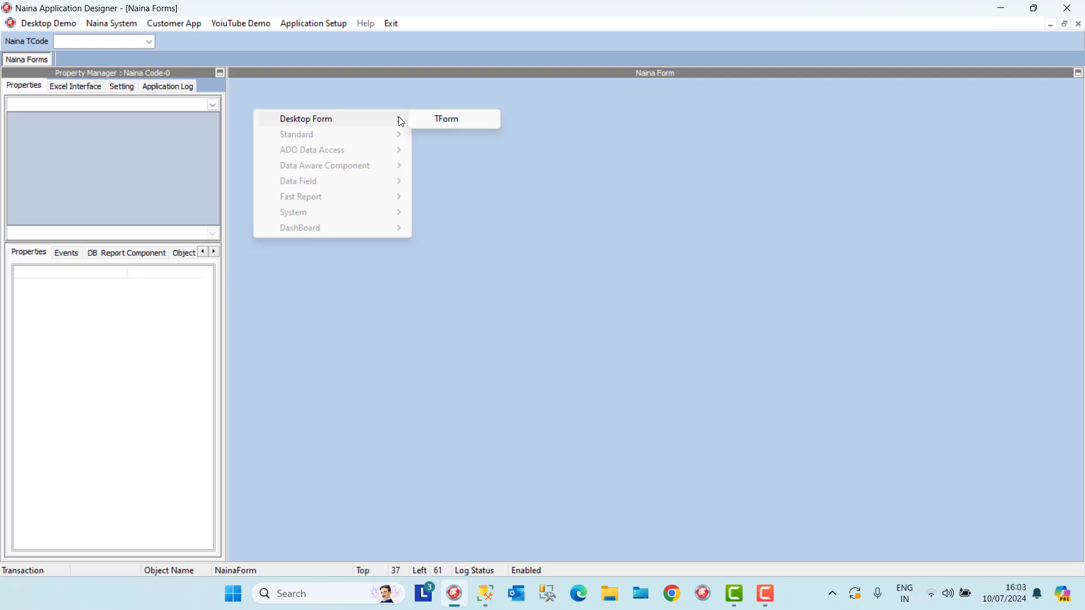
pyautogui.click(444, 120)
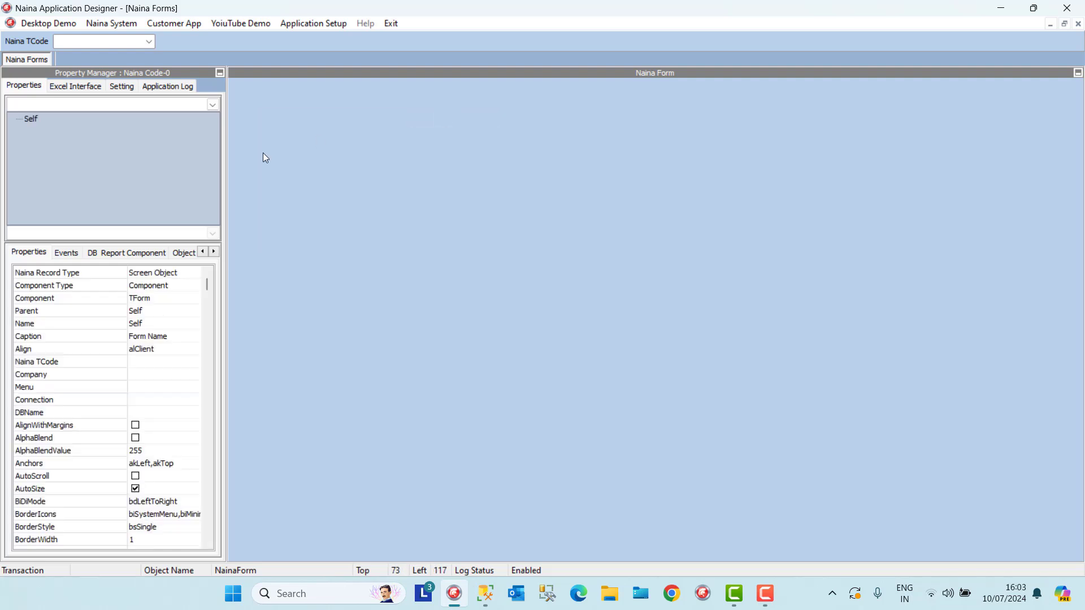
# Set the form's Excel data connection to SQL SEVER 2019 and its database to DemoDB
pyautogui.click(122, 89)
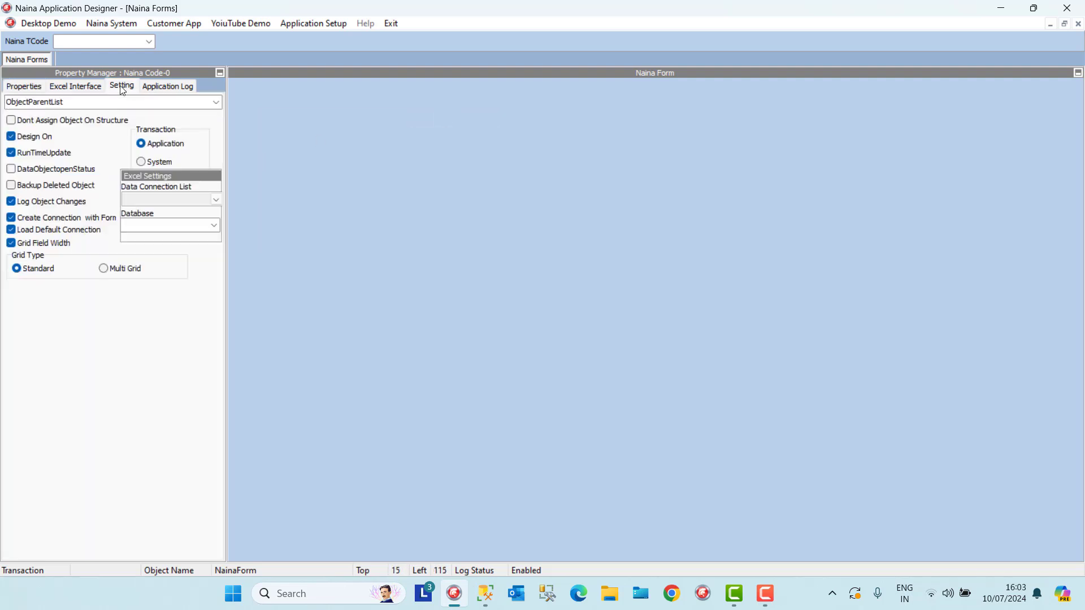
pyautogui.click(214, 201)
pyautogui.click(204, 209)
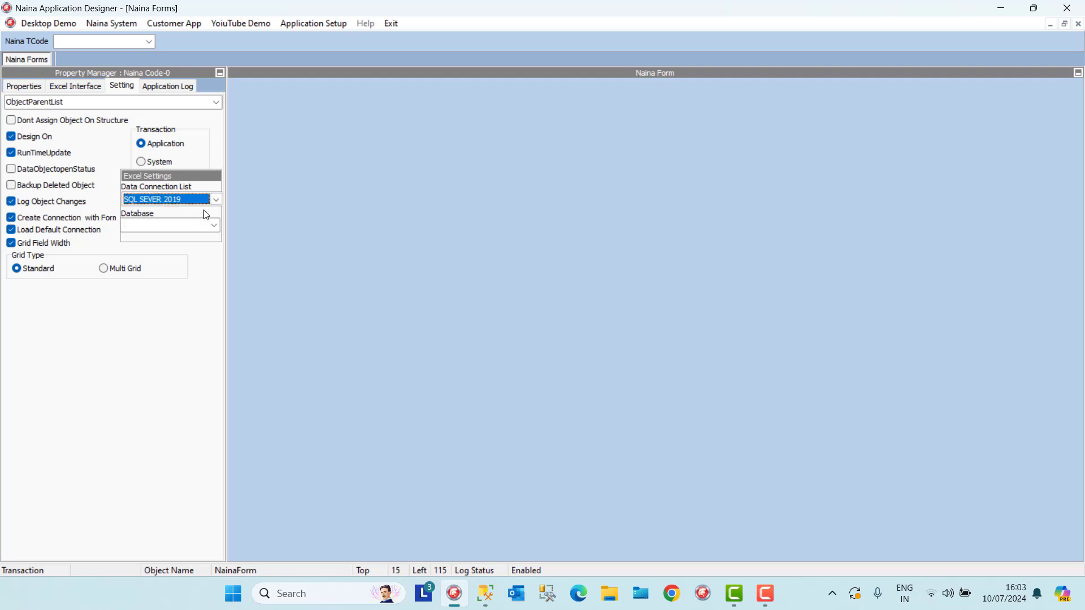
pyautogui.click(215, 226)
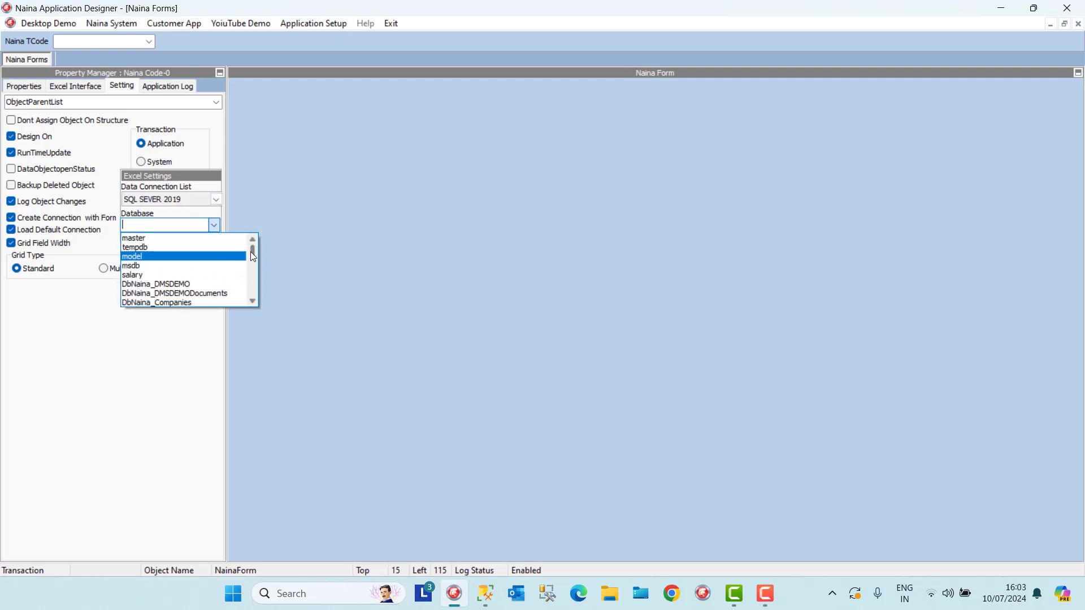
pyautogui.moveTo(252, 251); pyautogui.dragTo(251, 290)
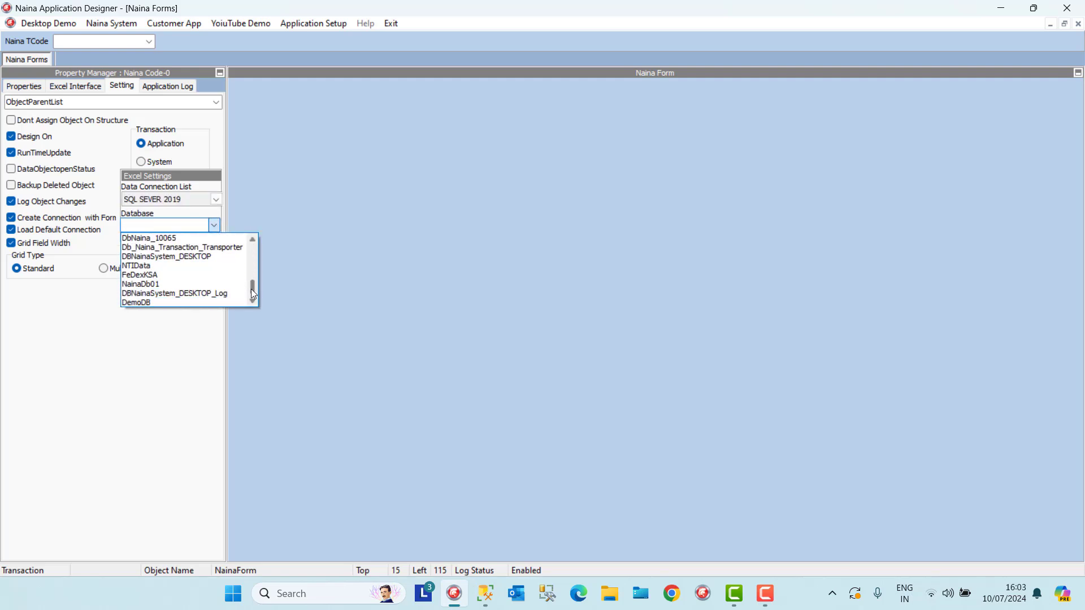
pyautogui.click(185, 303)
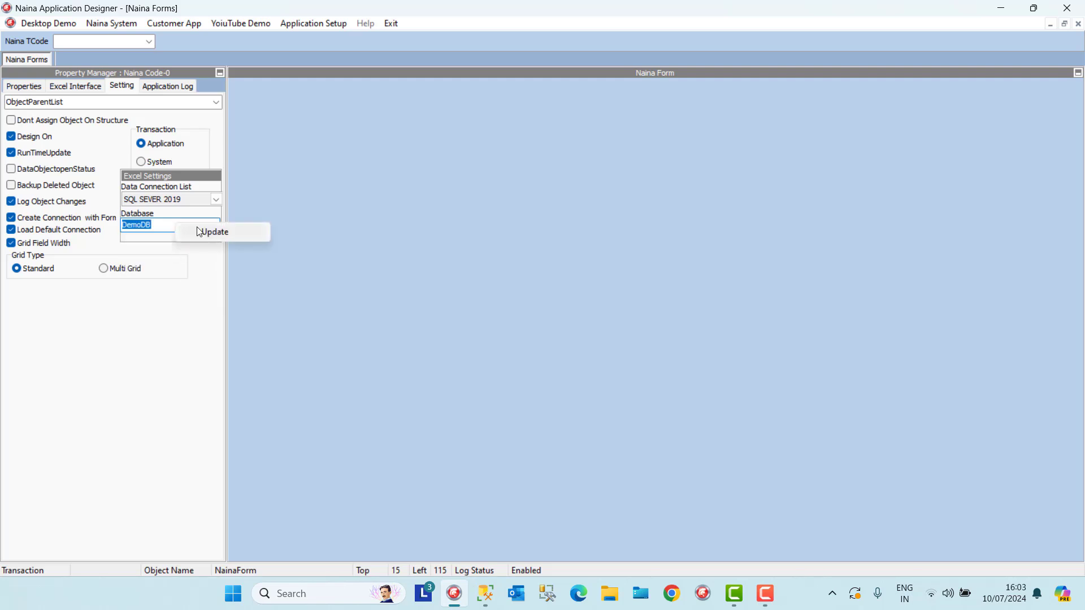
# Connect the FinancialSample Excel 97 workbook and import its data into a new table named DemoSalesData
pyautogui.click(79, 86)
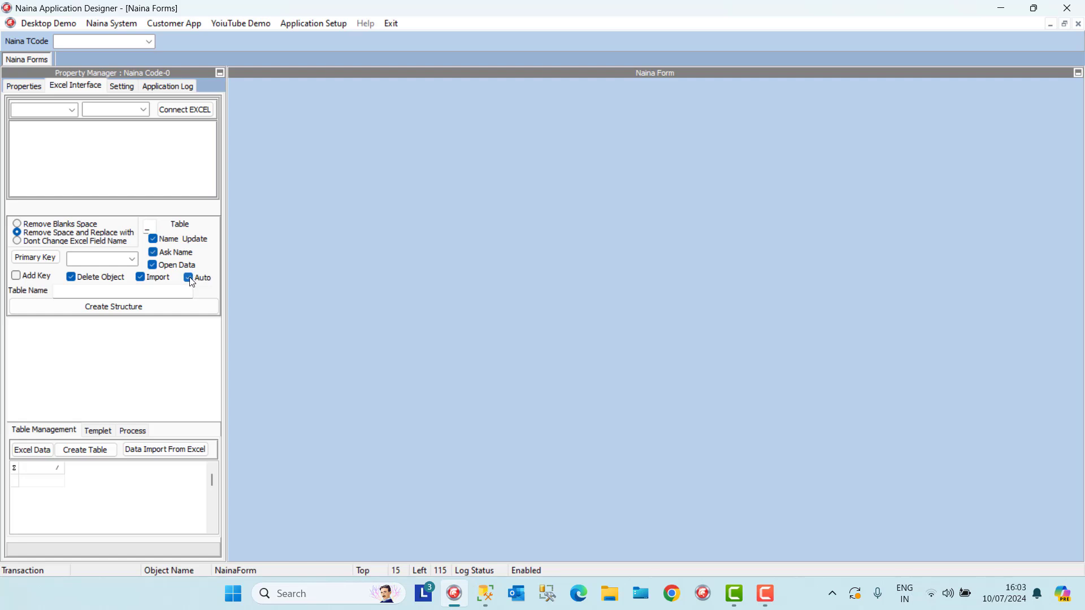
pyautogui.click(187, 111)
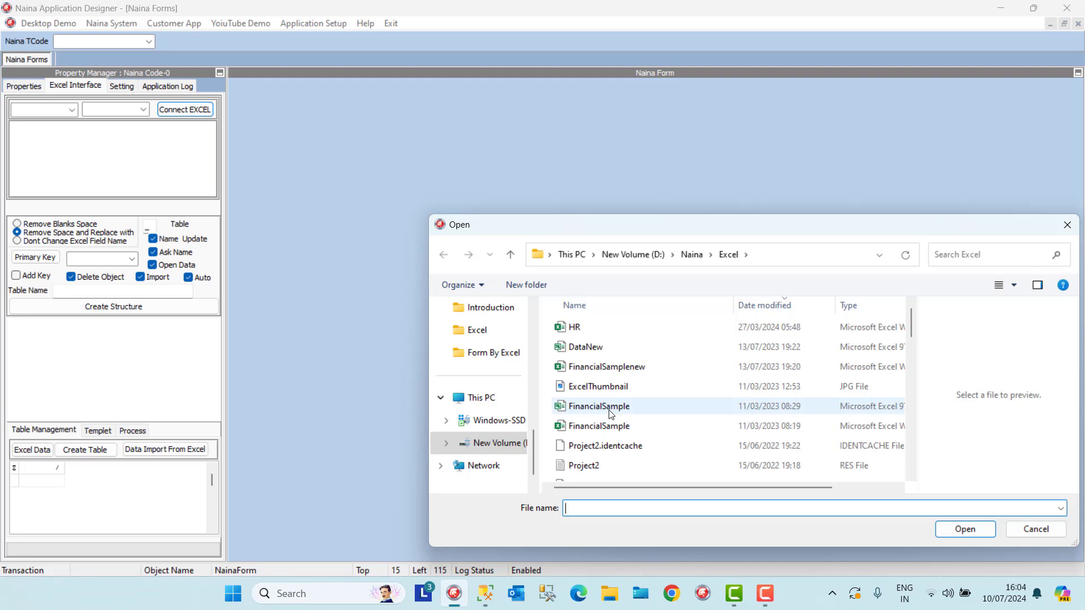
pyautogui.click(609, 408)
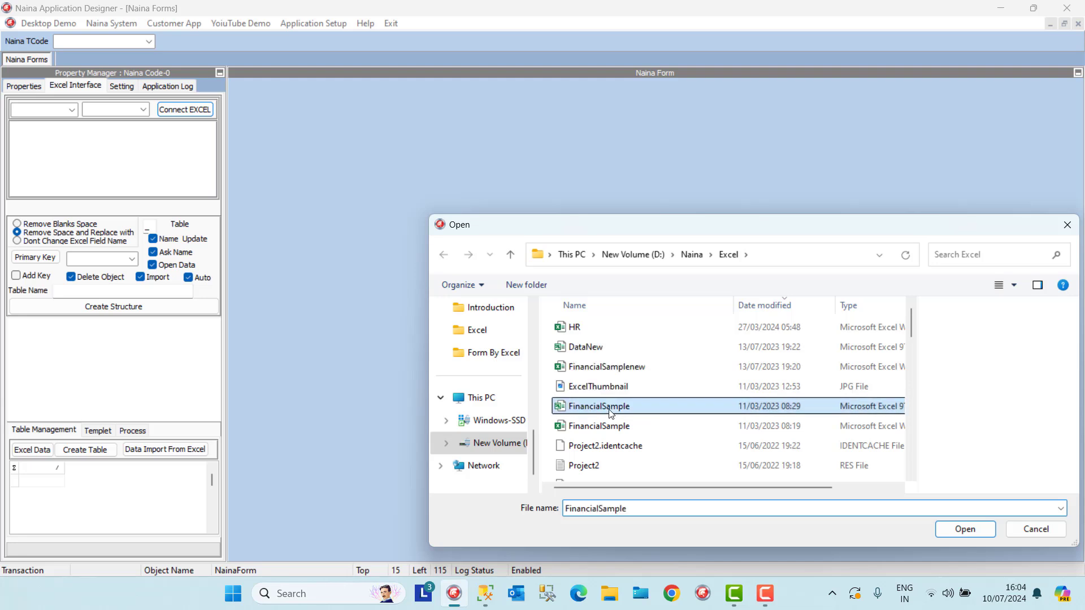
pyautogui.click(950, 530)
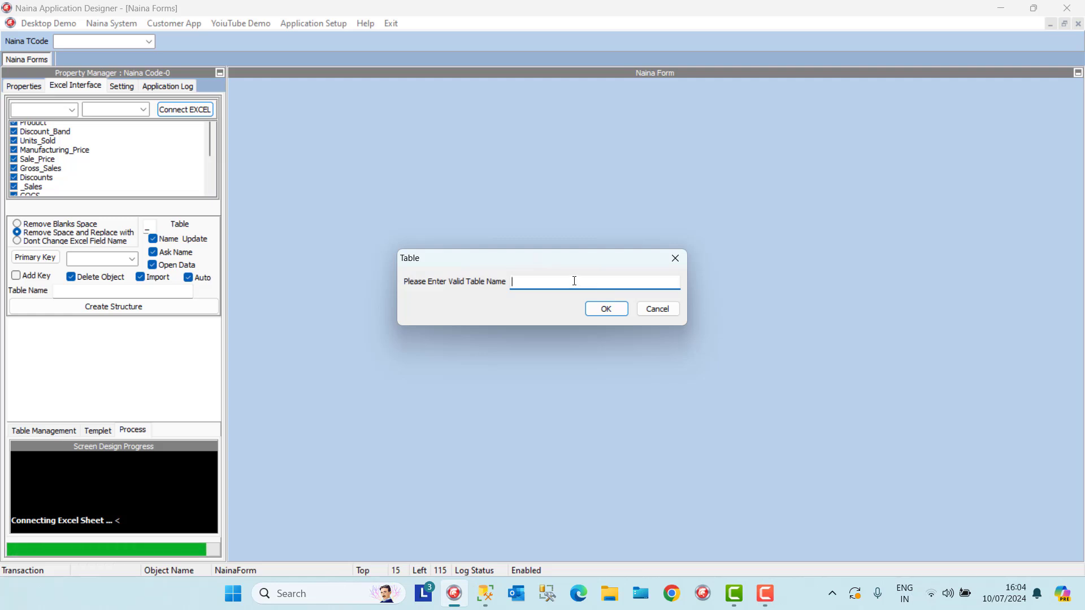
pyautogui.write('emoS')
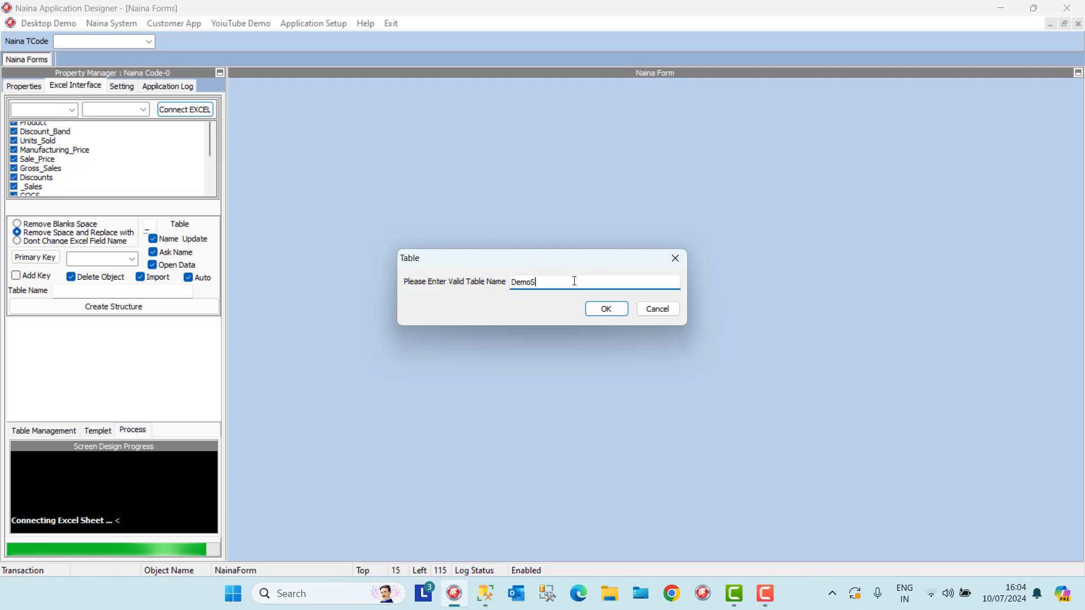
pyautogui.write('alesDa')
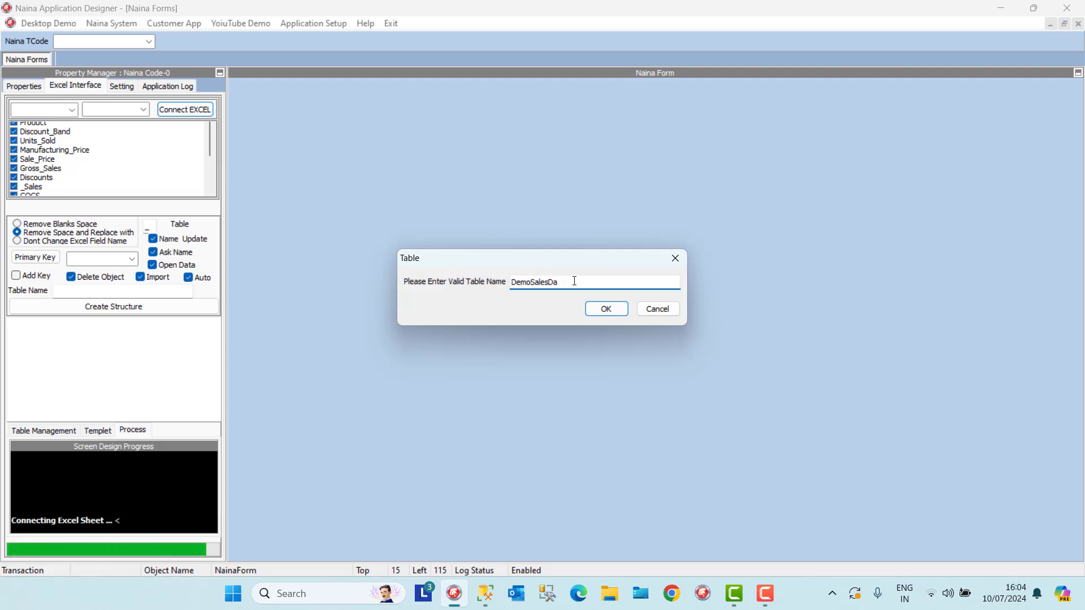
pyautogui.write('ta')
pyautogui.click(606, 309)
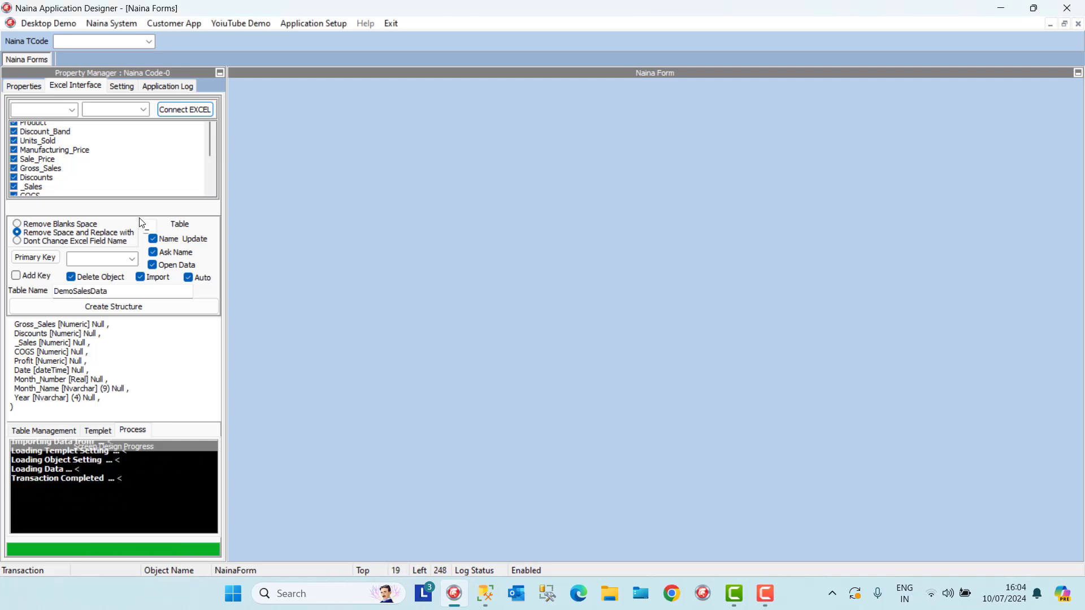
# Switch to SQL Server Management Studio, refresh the DemoDB tables, and list the columns of dbo.DemoSalesData
pyautogui.click(484, 594)
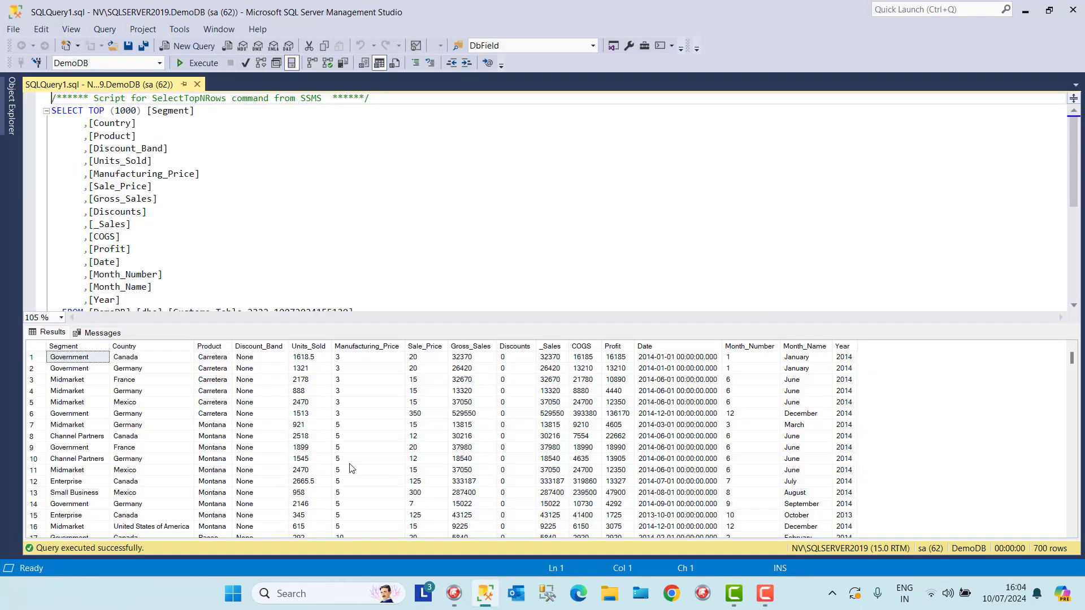
pyautogui.click(11, 106)
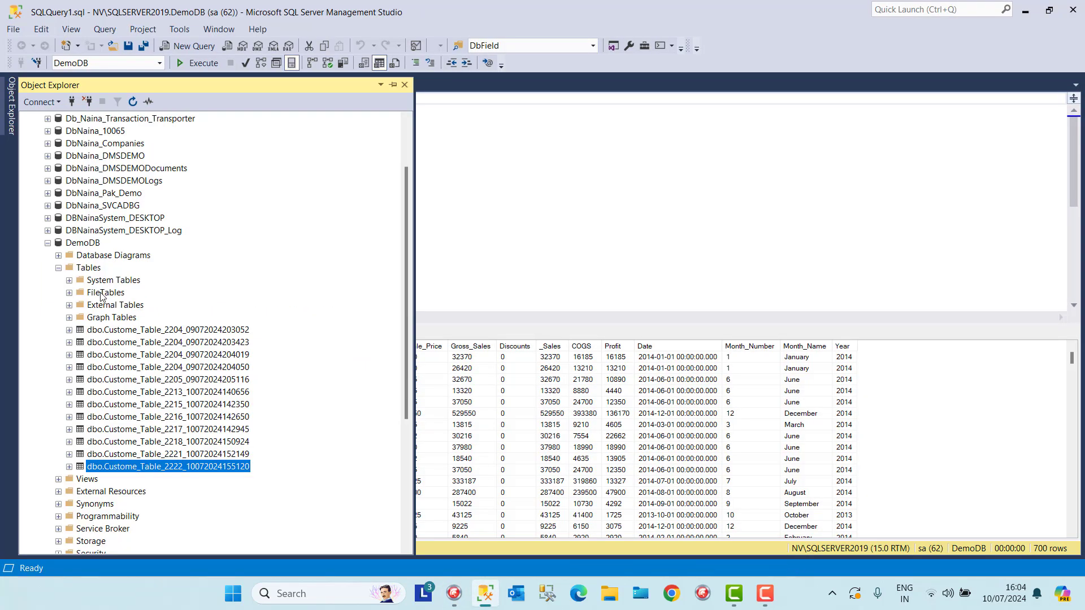
pyautogui.rightClick(82, 268)
pyautogui.click(116, 339)
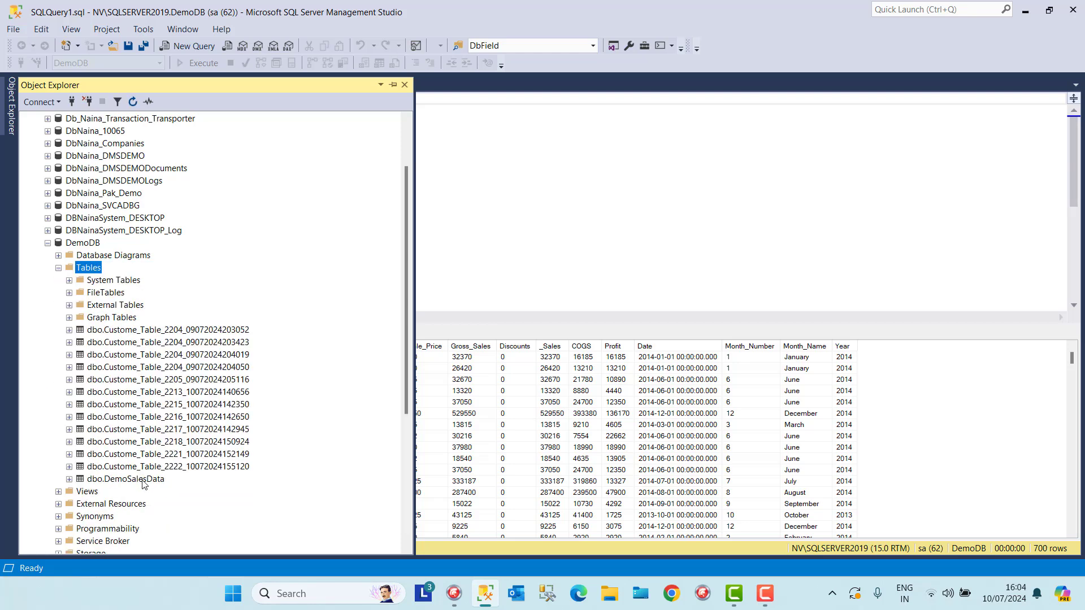
pyautogui.click(69, 479)
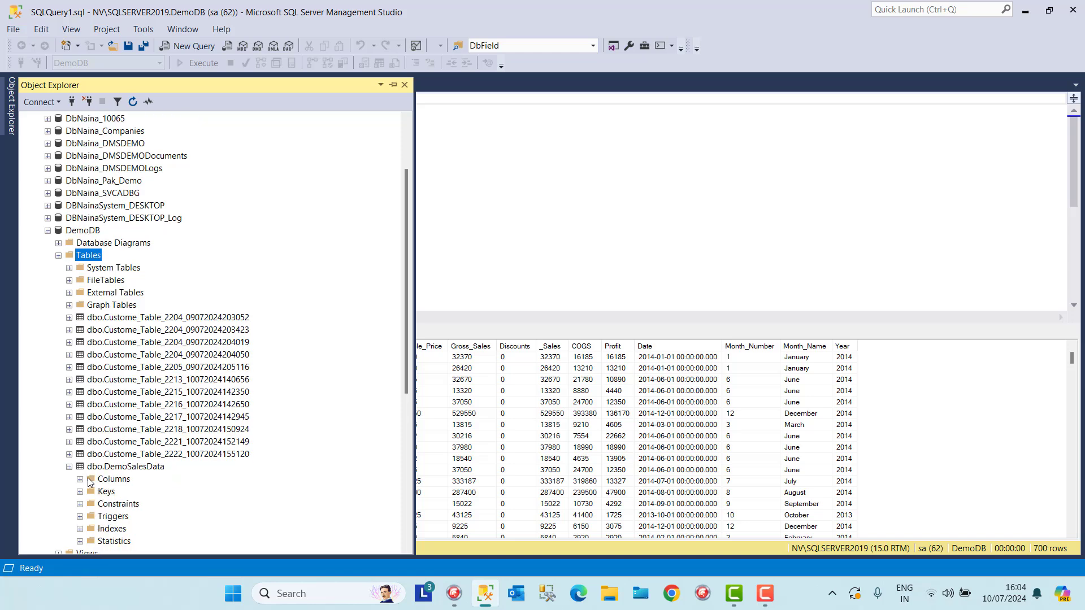
pyautogui.click(81, 479)
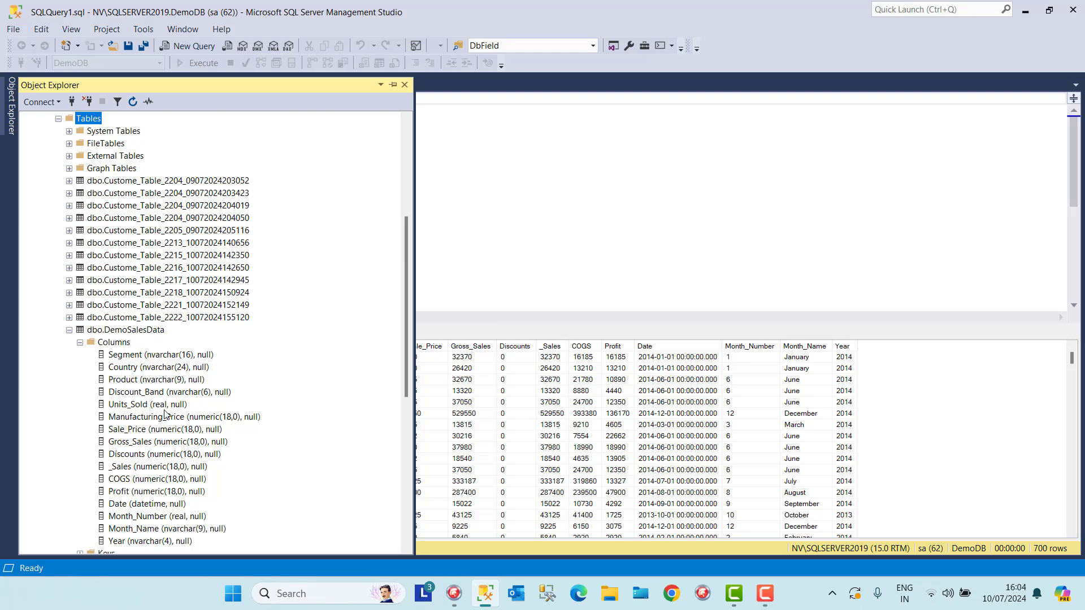
# Query the top 1000 rows of the dbo.DemoSalesData table
pyautogui.click(133, 335)
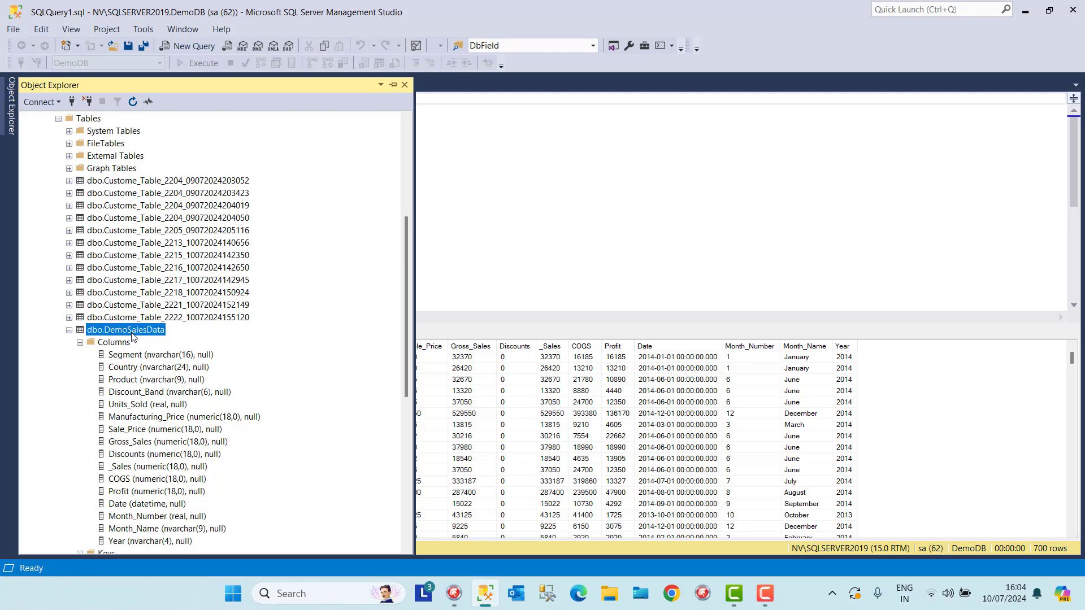
pyautogui.rightClick(132, 335)
pyautogui.click(164, 338)
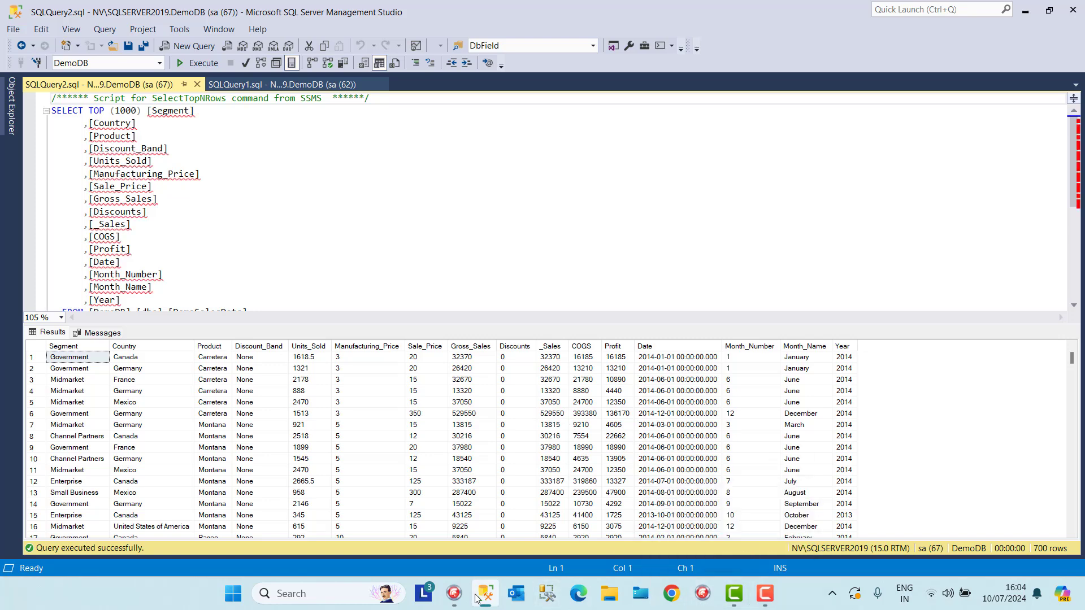
# Switch back to Naina Application Designer, enable Connected on the TAC22233 ADO connection, and inspect the TAQ22234 query's properties
pyautogui.click(455, 593)
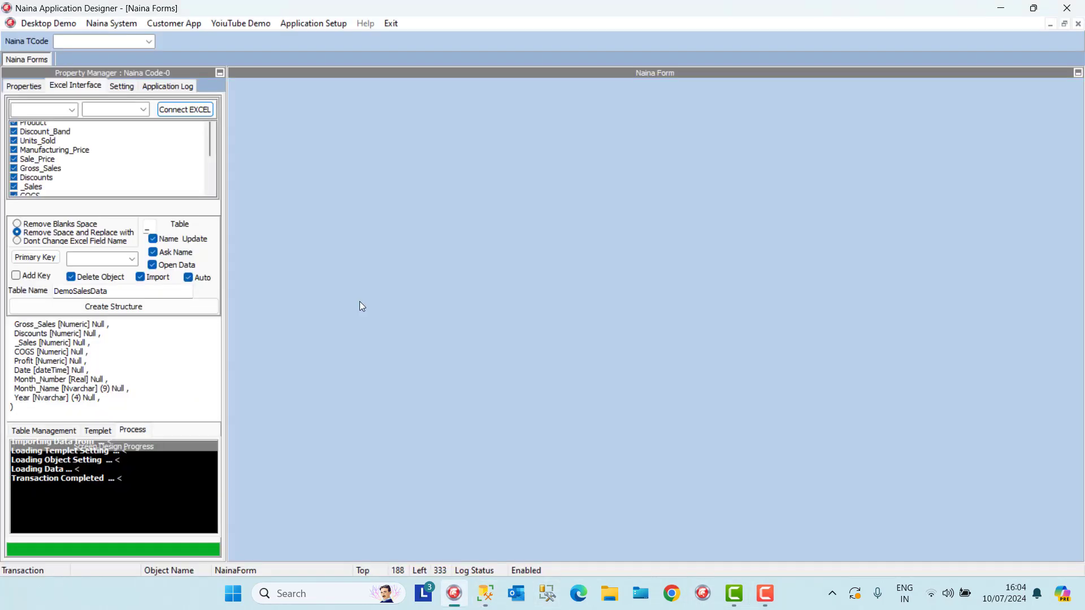
pyautogui.click(25, 87)
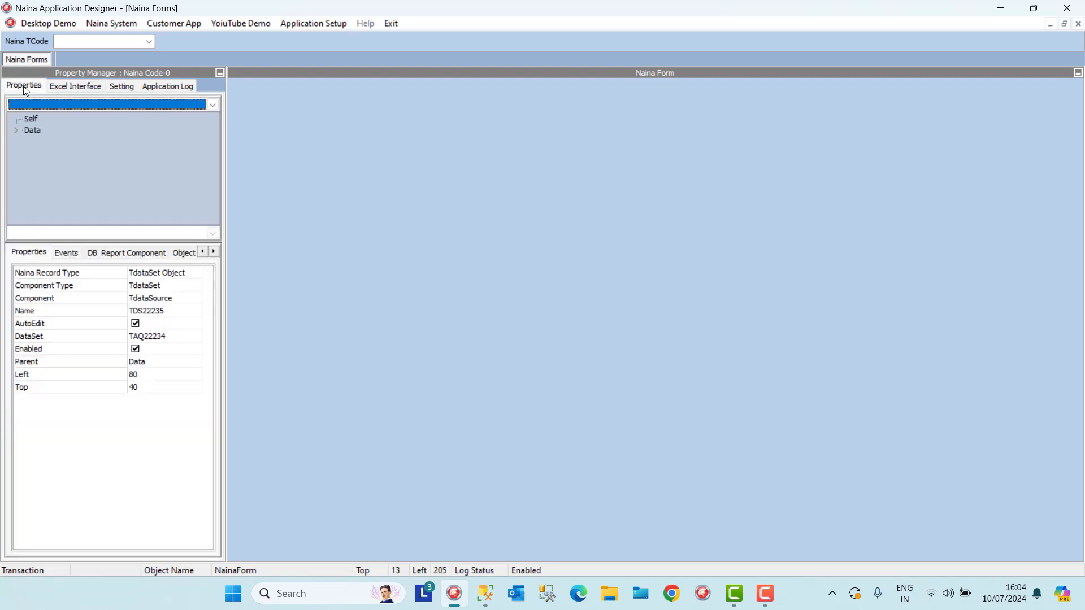
pyautogui.click(17, 130)
pyautogui.click(47, 144)
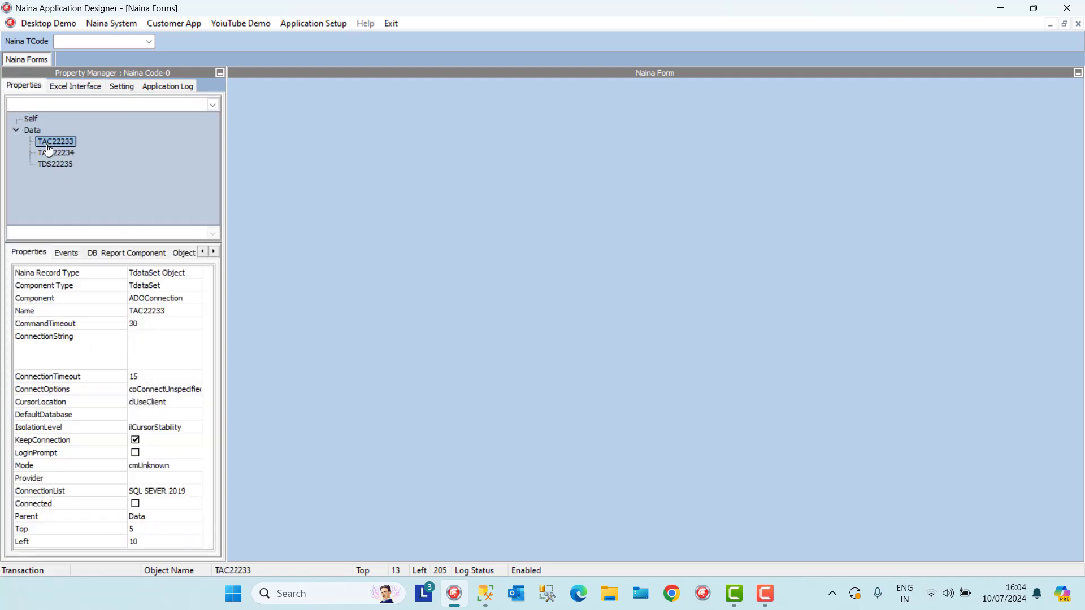
pyautogui.click(140, 506)
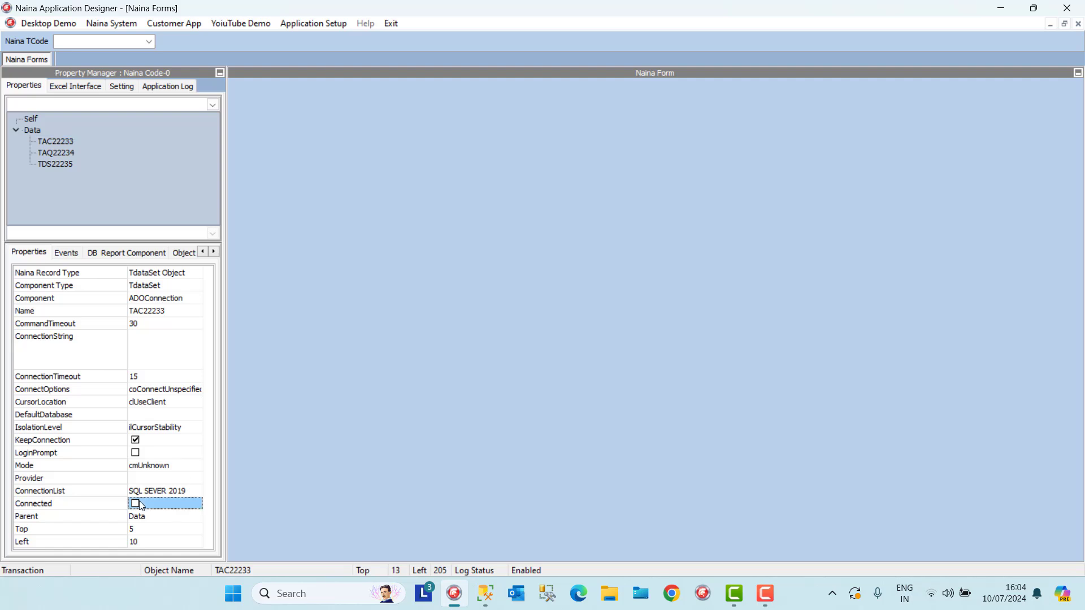
pyautogui.click(164, 518)
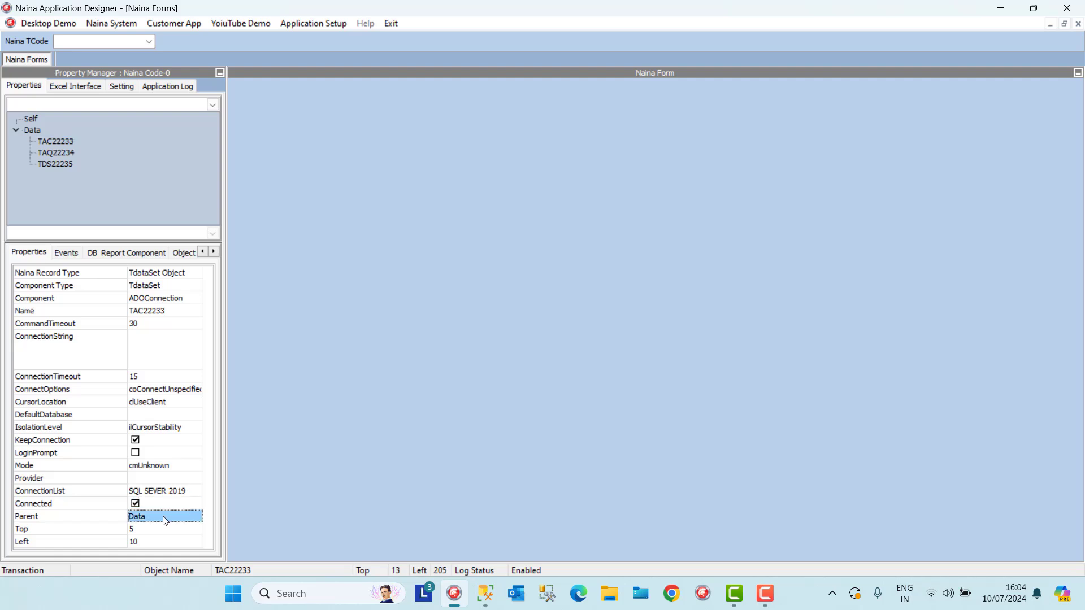
pyautogui.click(52, 152)
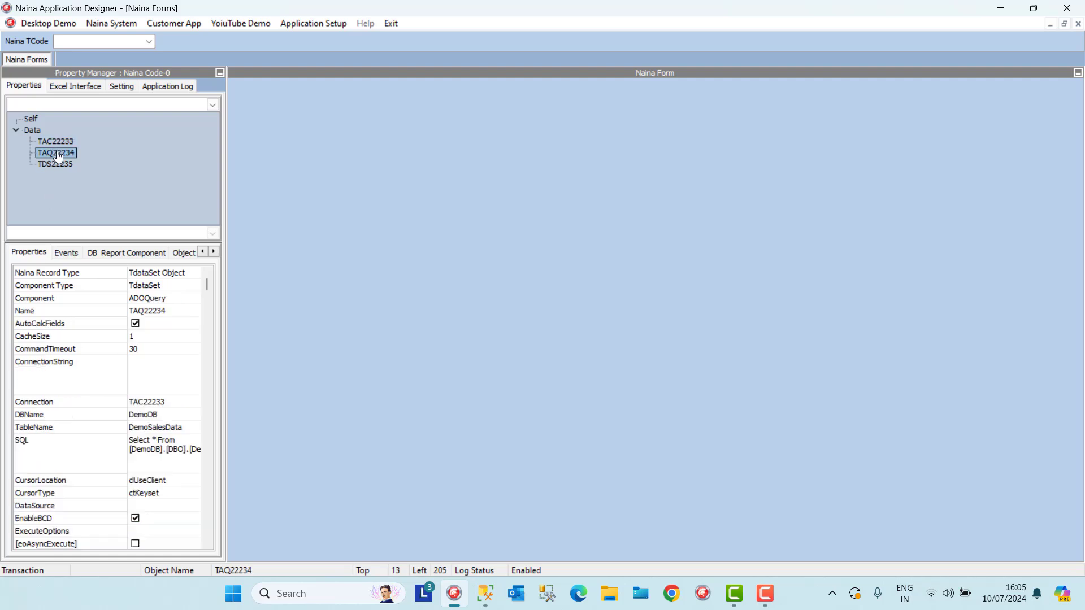
pyautogui.click(211, 530)
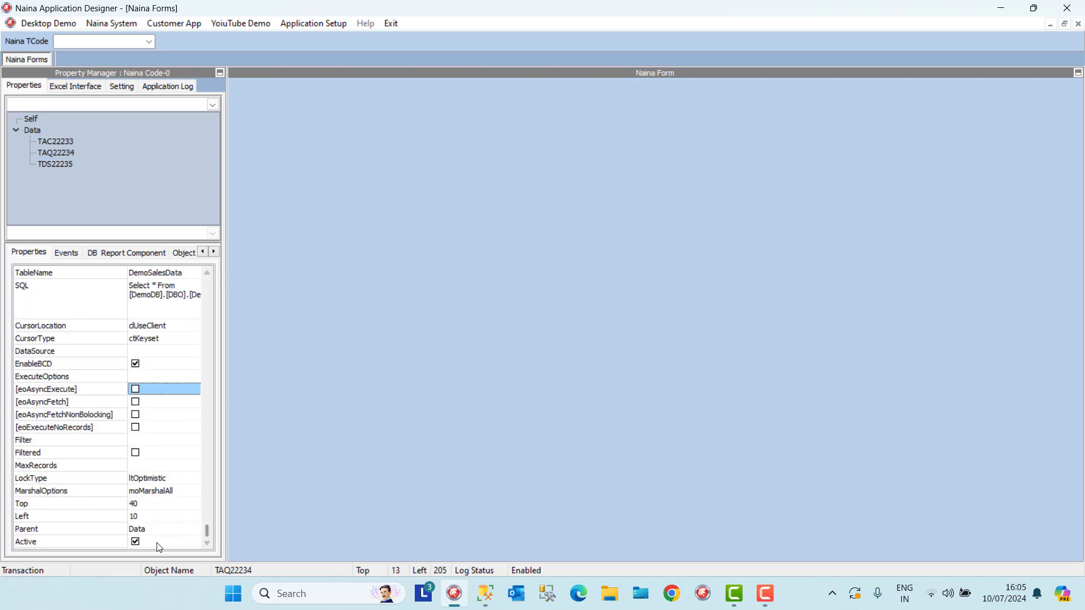
# Add a data-aware database grid to the empty form and enlarge it to cover most of the form area
pyautogui.rightClick(239, 95)
pyautogui.moveTo(361, 142)
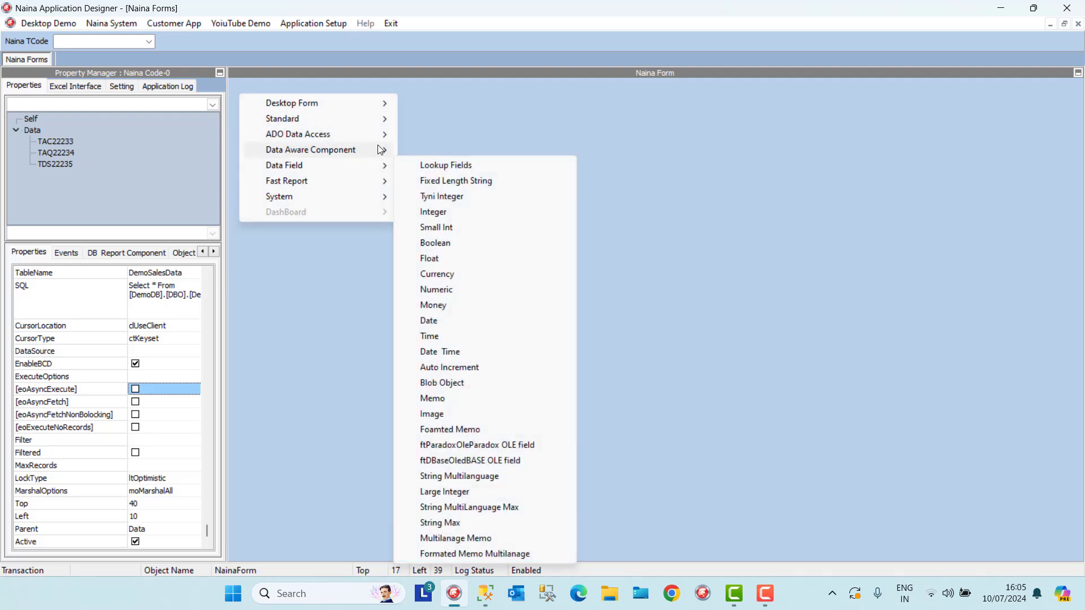
pyautogui.click(423, 151)
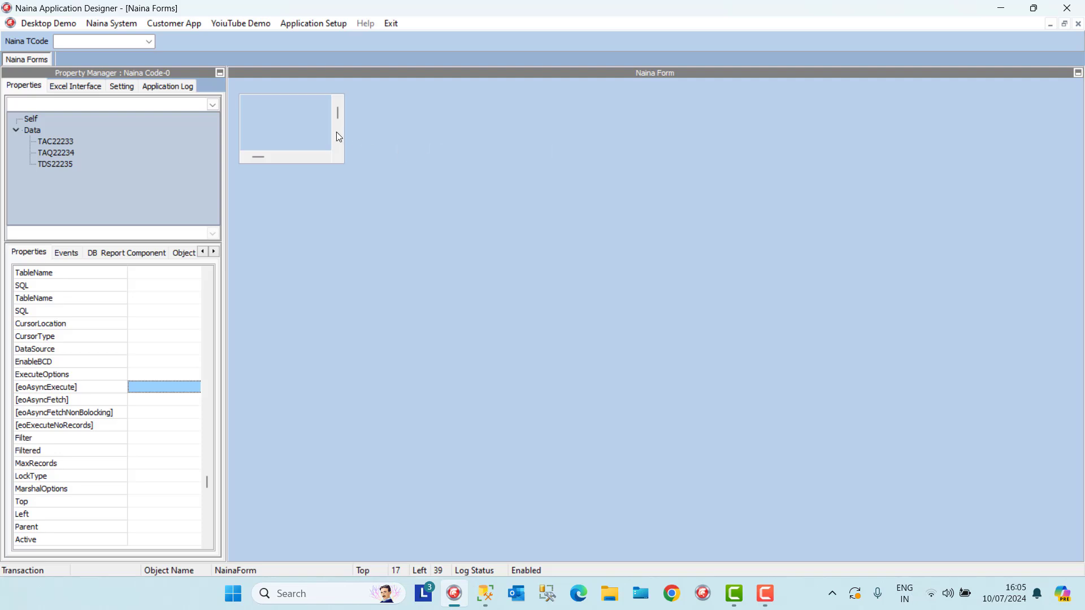
pyautogui.moveTo(344, 163); pyautogui.dragTo(1043, 520)
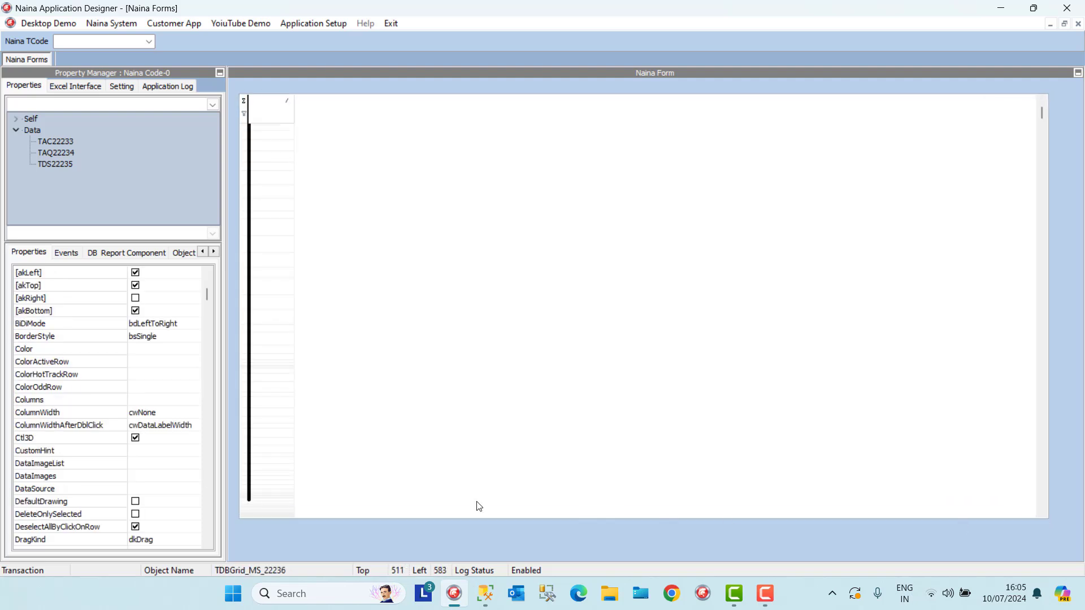
# Set the new grid's DataSource to TDS22235
pyautogui.click(233, 327)
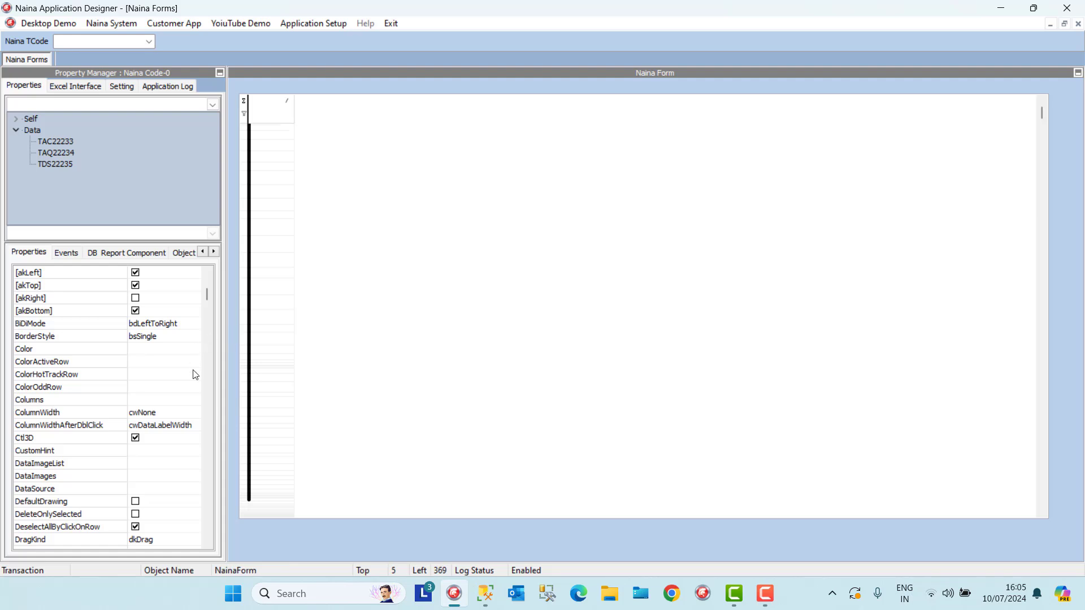
pyautogui.click(173, 488)
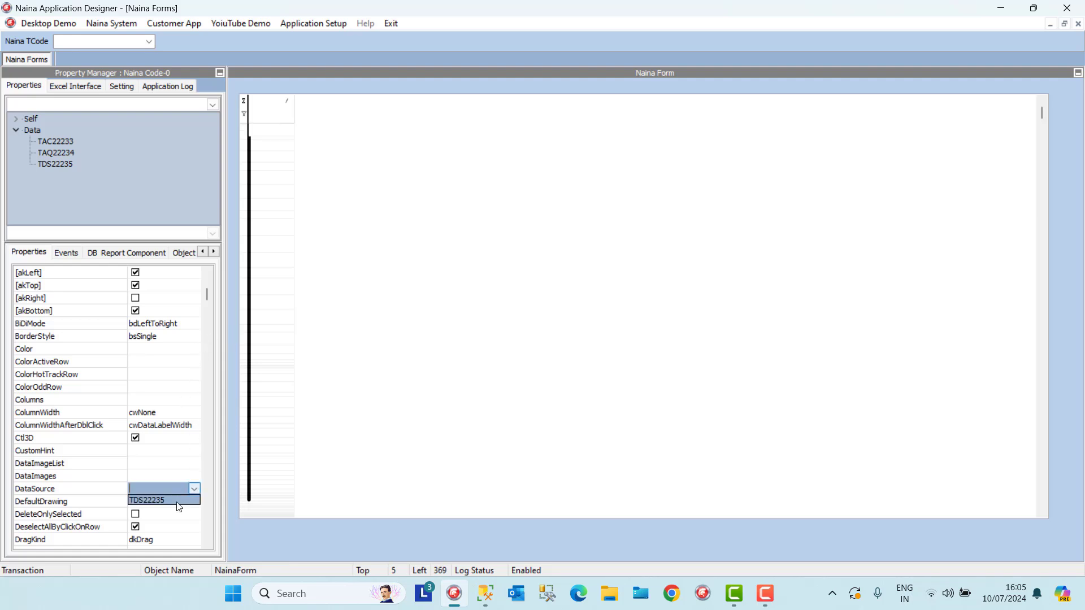
pyautogui.click(174, 476)
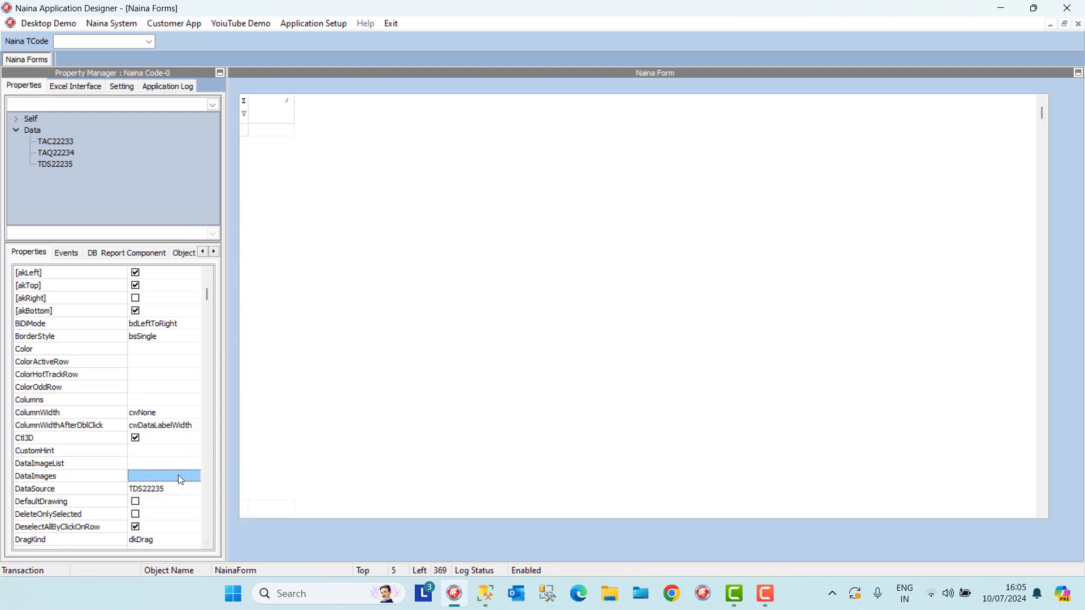
# Reactivate the TAQ22234 query to load the DemoSalesData records into the grid
pyautogui.click(56, 153)
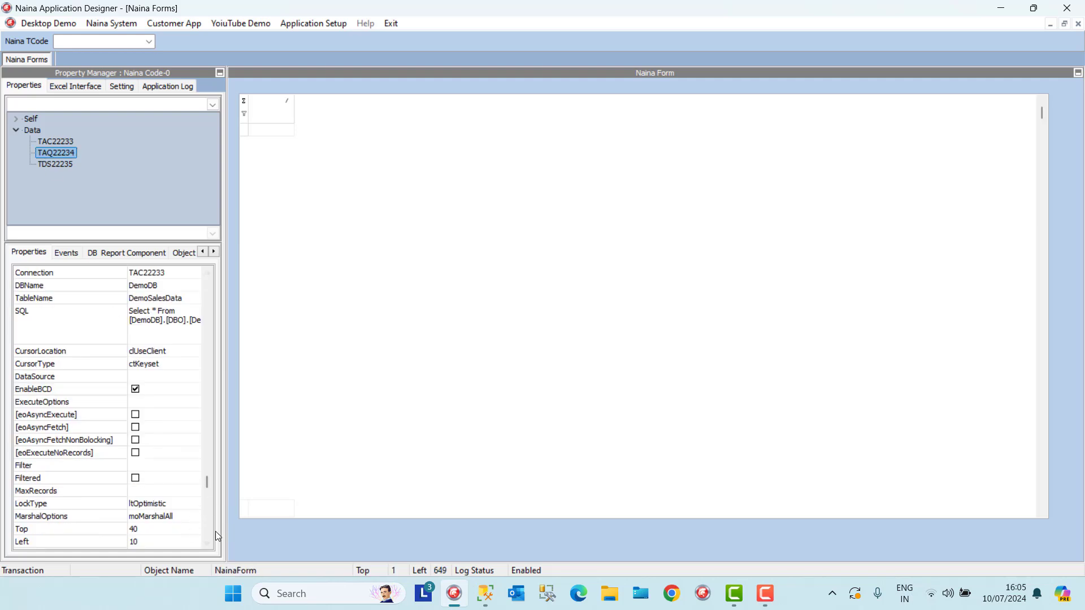
pyautogui.click(207, 532)
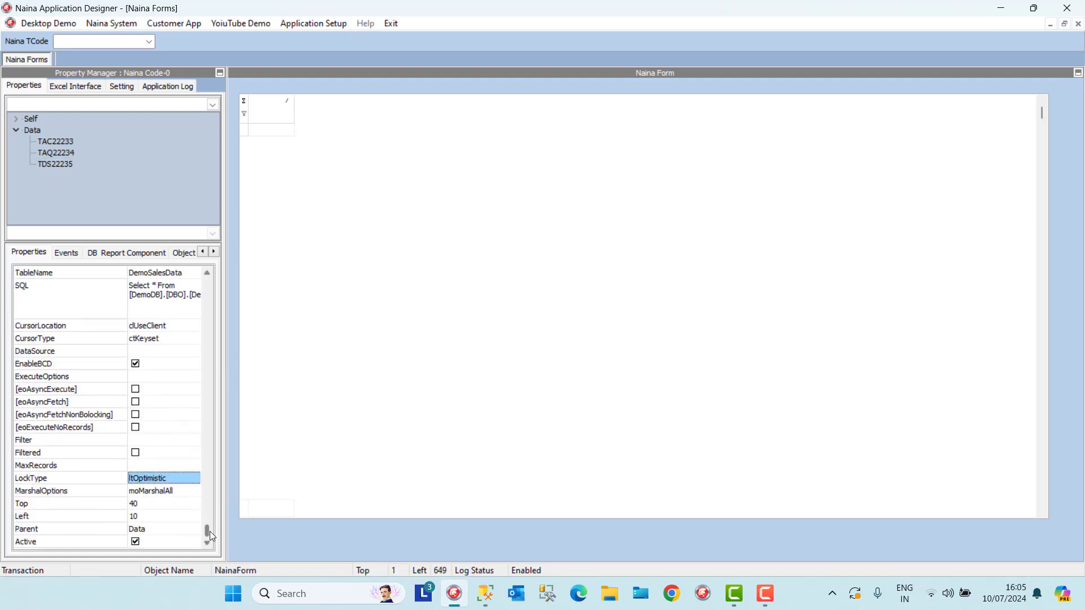
pyautogui.click(136, 542)
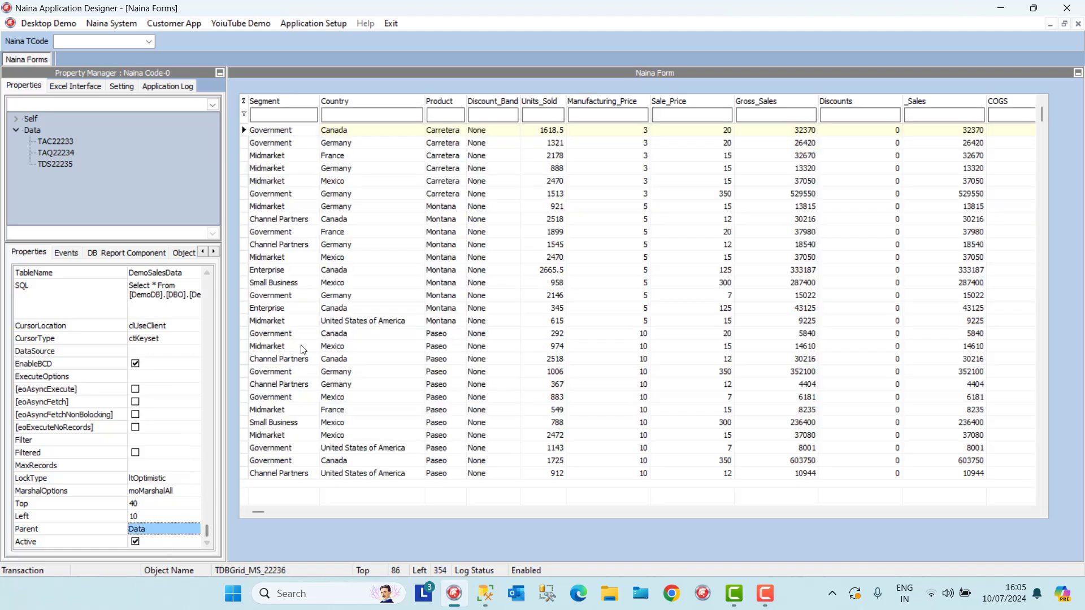
pyautogui.click(344, 247)
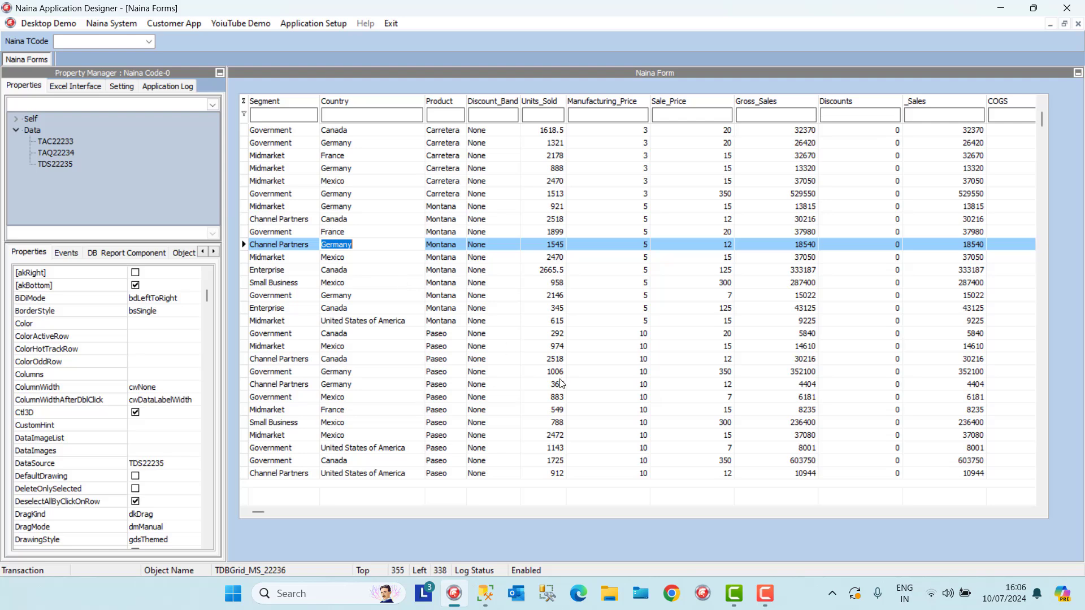
pyautogui.click(771, 599)
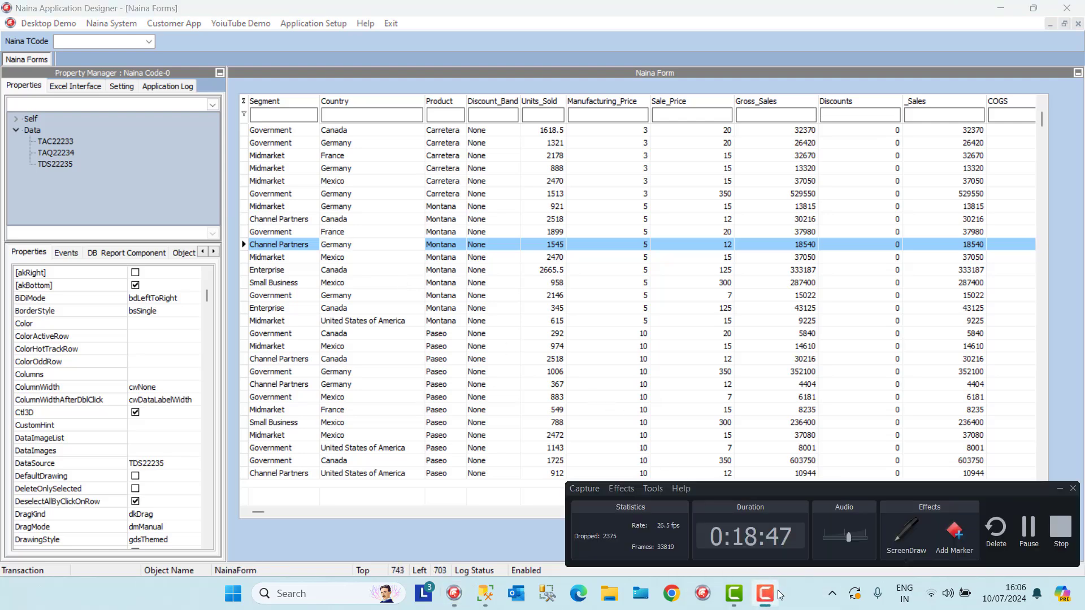